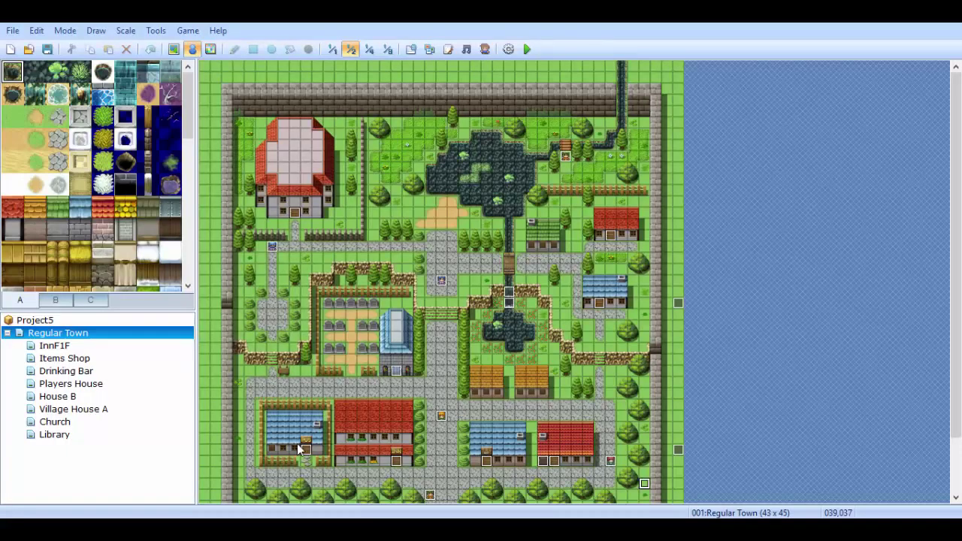
# Select a tile near the top of the Regular Town map and launch a playtest
pyautogui.moveTo(953, 241)
pyautogui.mouseDown()
pyautogui.moveTo(954, 300)
pyautogui.moveTo(954, 248)
pyautogui.mouseUp()
pyautogui.click(407, 157)
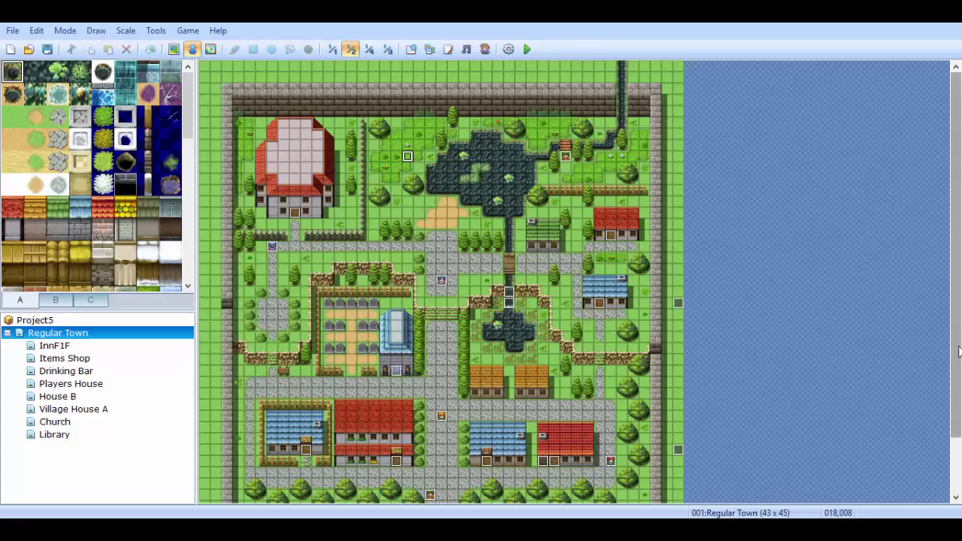
pyautogui.moveTo(952, 420); pyautogui.dragTo(945, 496)
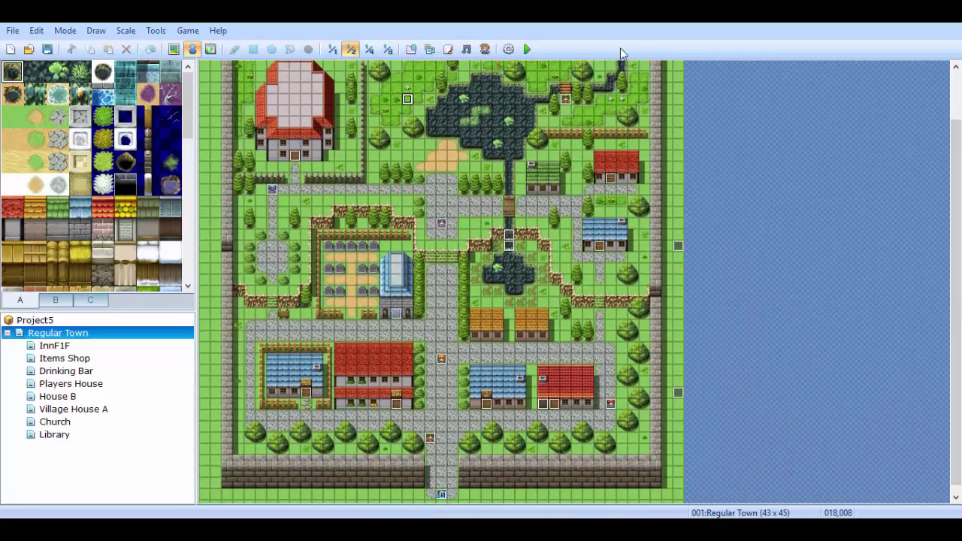
pyautogui.click(531, 55)
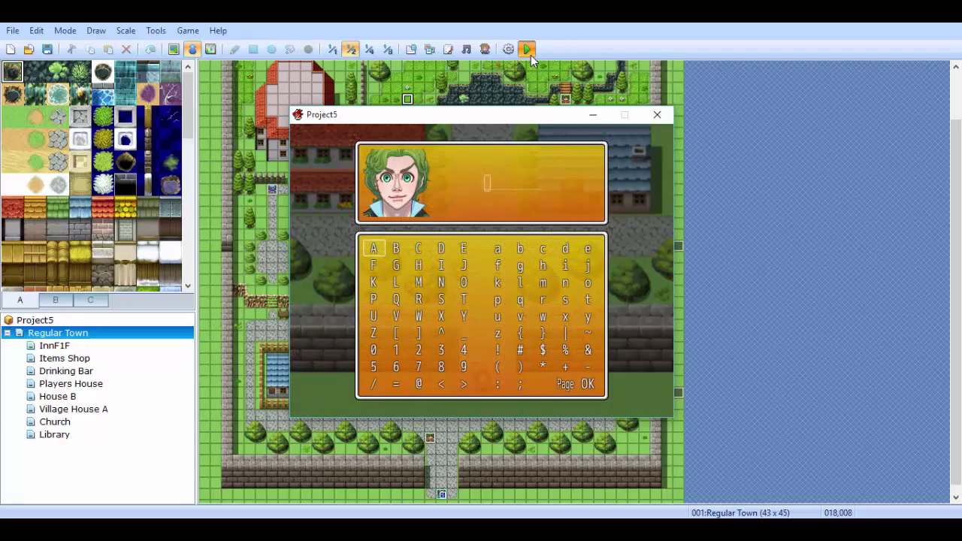
# Spell the hero name 'Adam' on the name-entry letter grid
pyautogui.press('Right')
pyautogui.press('Up')
pyautogui.press('Left')
pyautogui.press('Up')
pyautogui.press('Up')
pyautogui.press('Up')
pyautogui.press('Up')
pyautogui.press('Up')
pyautogui.press('Up')
pyautogui.press('Up')
pyautogui.press('Up')
pyautogui.press('Return')
pyautogui.press('Left')
pyautogui.press('Left')
pyautogui.press('Return')
pyautogui.press('Left')
pyautogui.press('Left')
pyautogui.press('Left')
pyautogui.press('Return')
pyautogui.press('Right')
pyautogui.press('Down')
pyautogui.press('Down')
pyautogui.press('Right')
pyautogui.press('Return')
# Confirm the name with OK to start playing in town
pyautogui.press('Down')
pyautogui.press('Down')
pyautogui.press('Down')
pyautogui.press('Down')
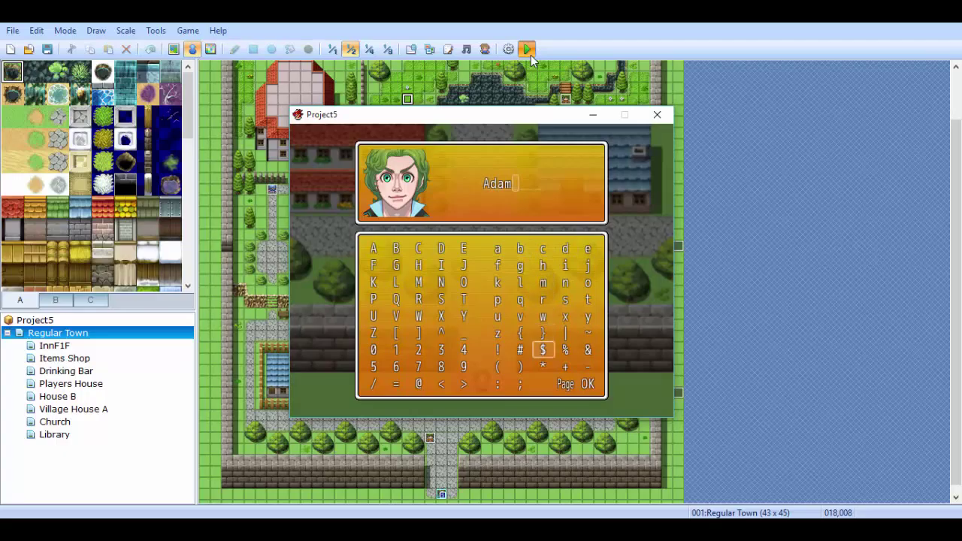
pyautogui.press('Down')
pyautogui.press('Down')
pyautogui.press('Right')
pyautogui.press('Right')
pyautogui.press('Return')
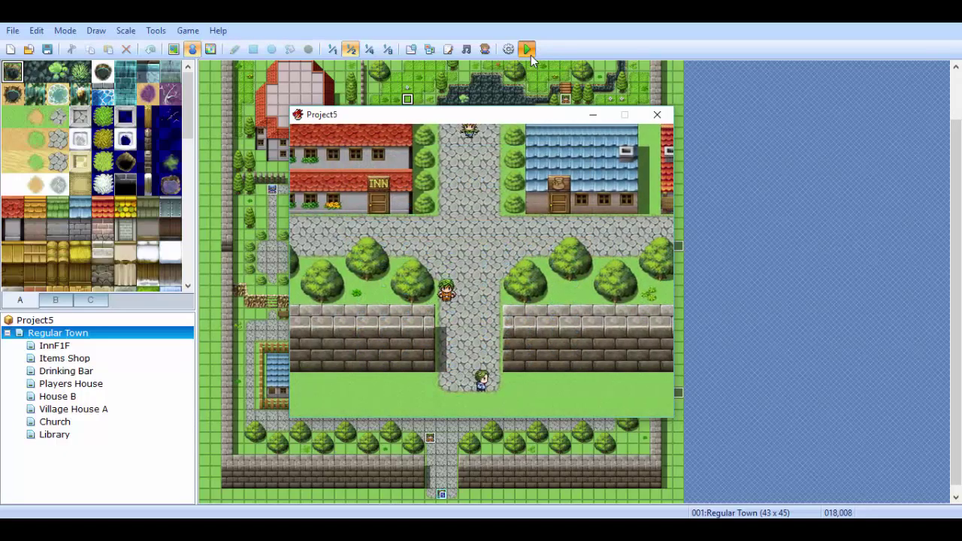
# Walk the hero along the town road and read the sign outside the house
pyautogui.press('Left')
pyautogui.press('Left')
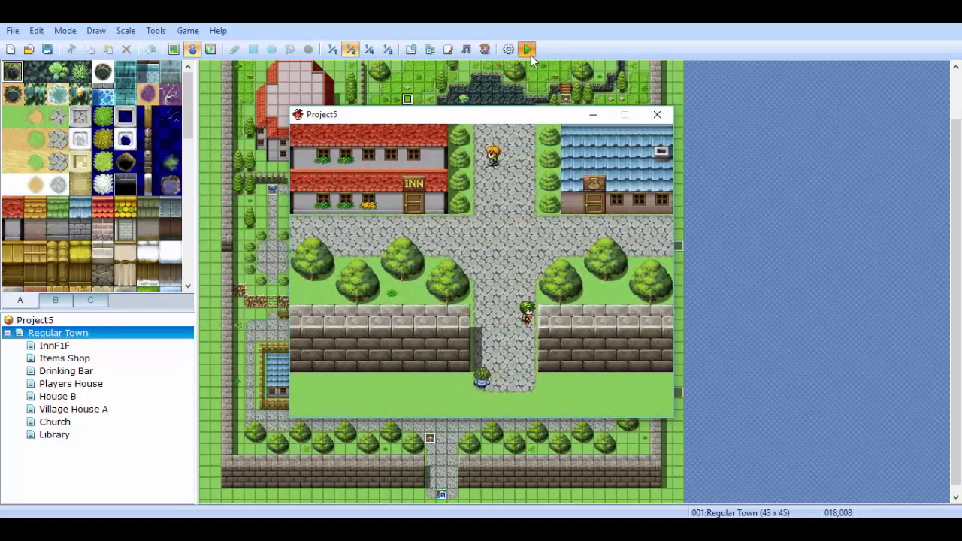
pyautogui.press('Up')
pyautogui.press('Right')
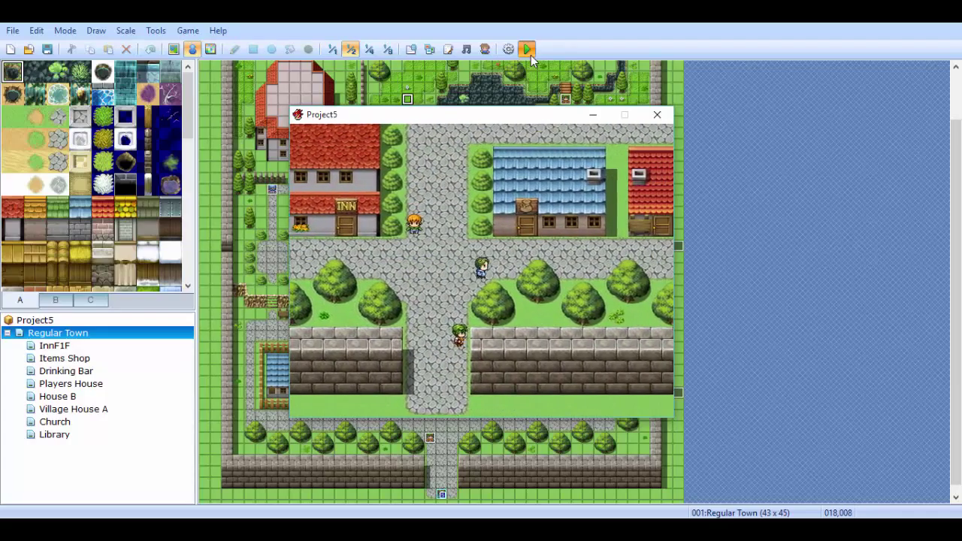
pyautogui.press('Right')
pyautogui.press('Left')
pyautogui.press('Up')
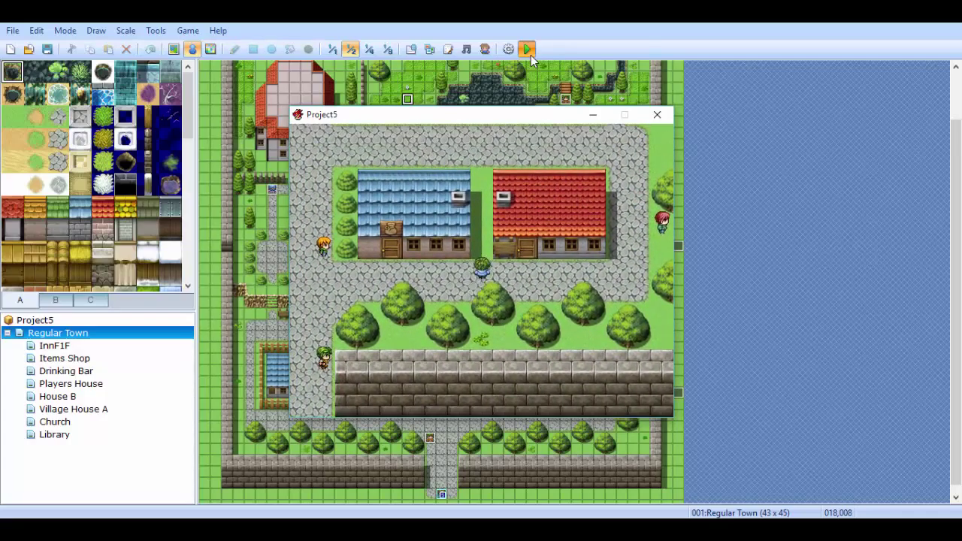
pyautogui.press('Right')
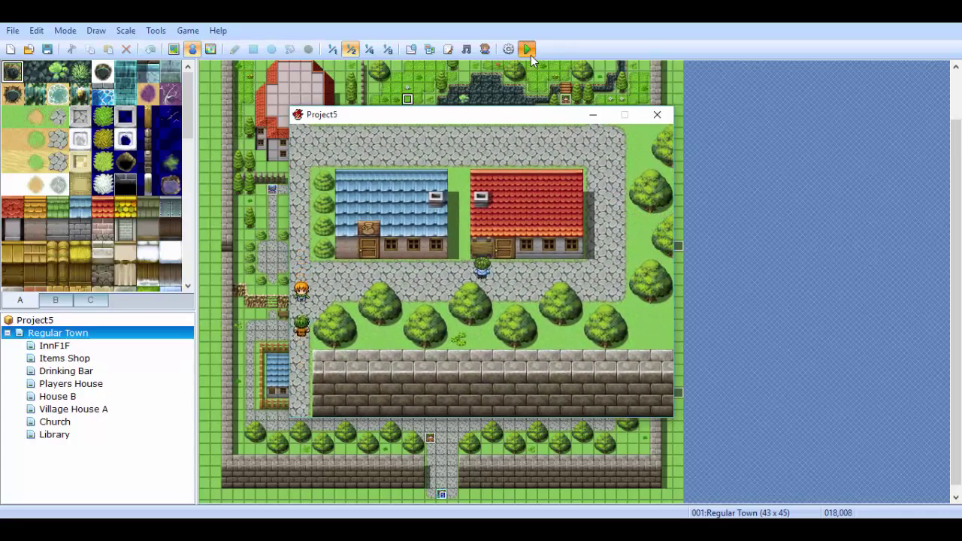
pyautogui.press('Return')
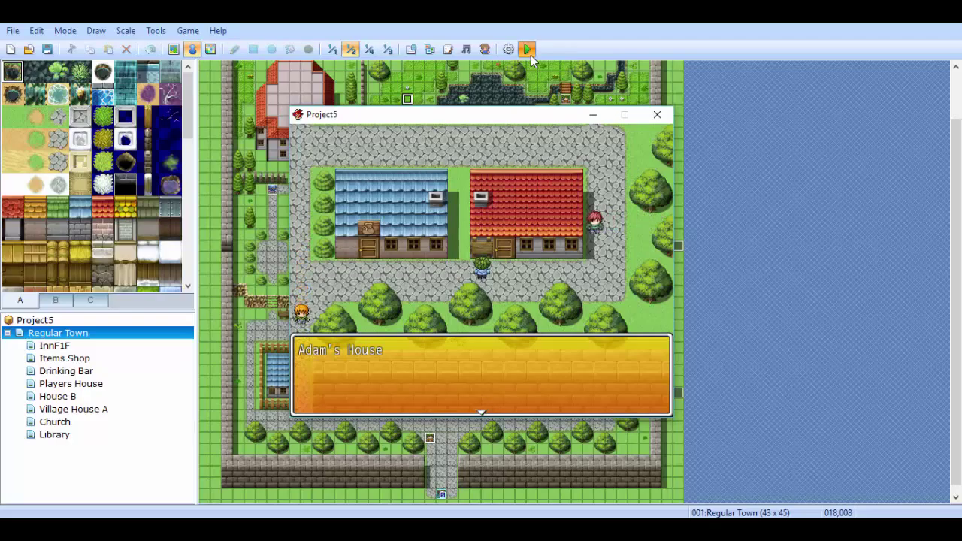
pyautogui.press('Return')
# Enter the red house, then walk past the pub up to the INN door
pyautogui.press('Right')
pyautogui.press('Up')
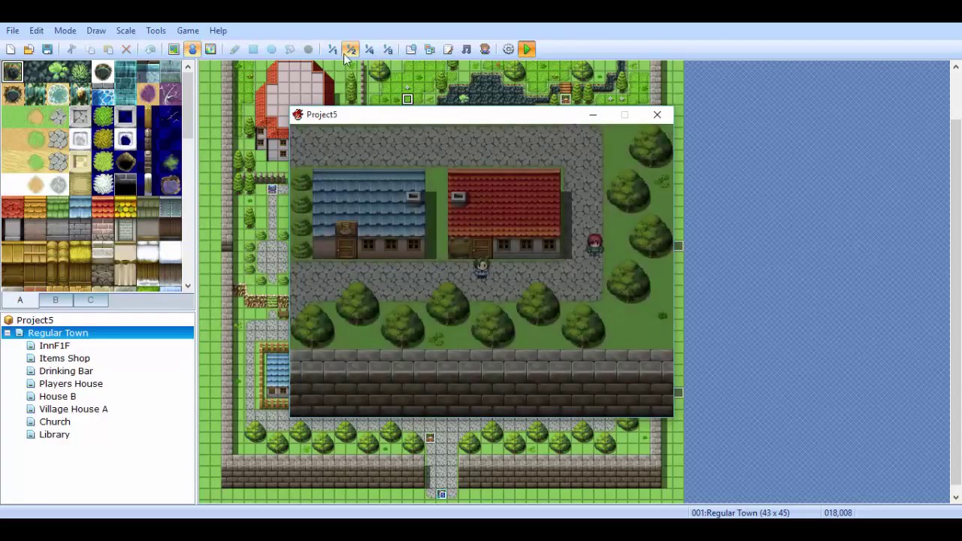
pyautogui.press('Right')
pyautogui.press('Down')
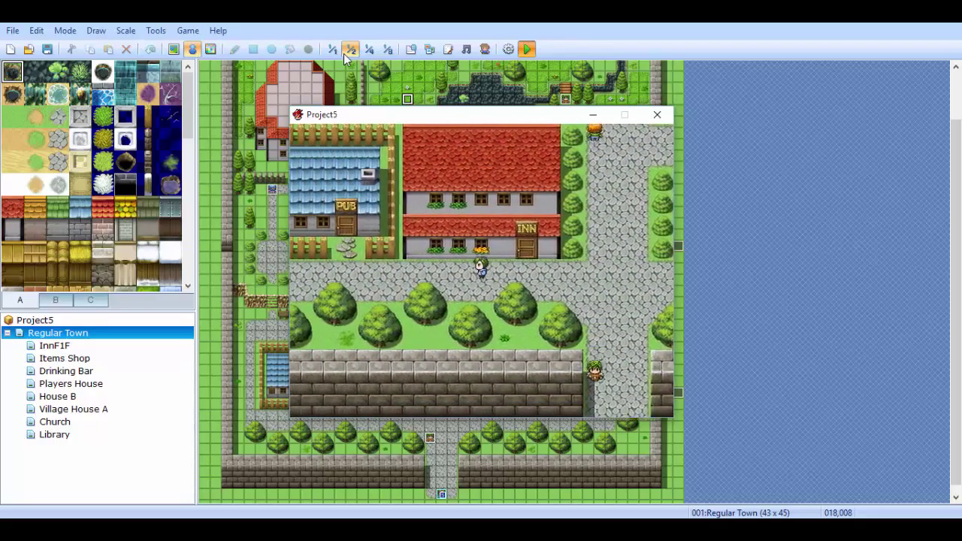
pyautogui.press('Right')
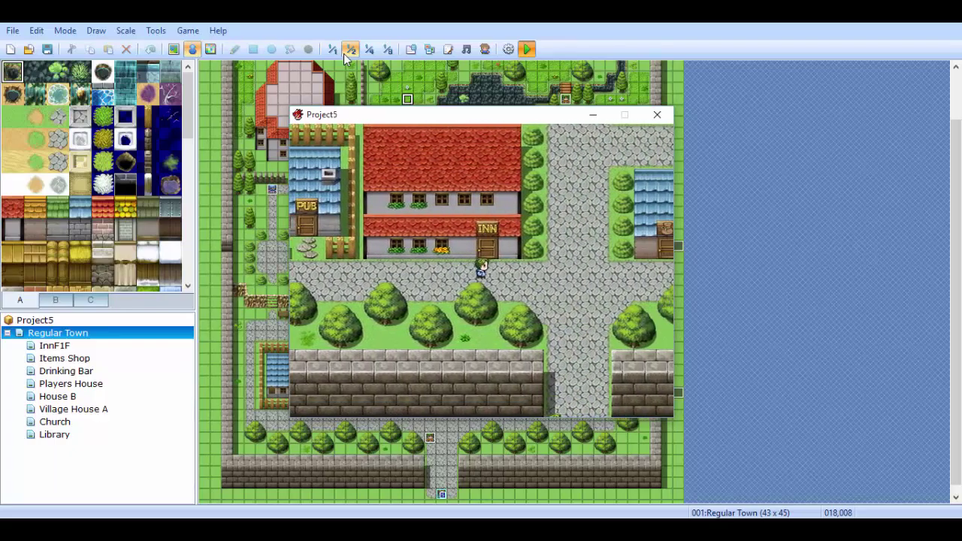
pyautogui.press('Up')
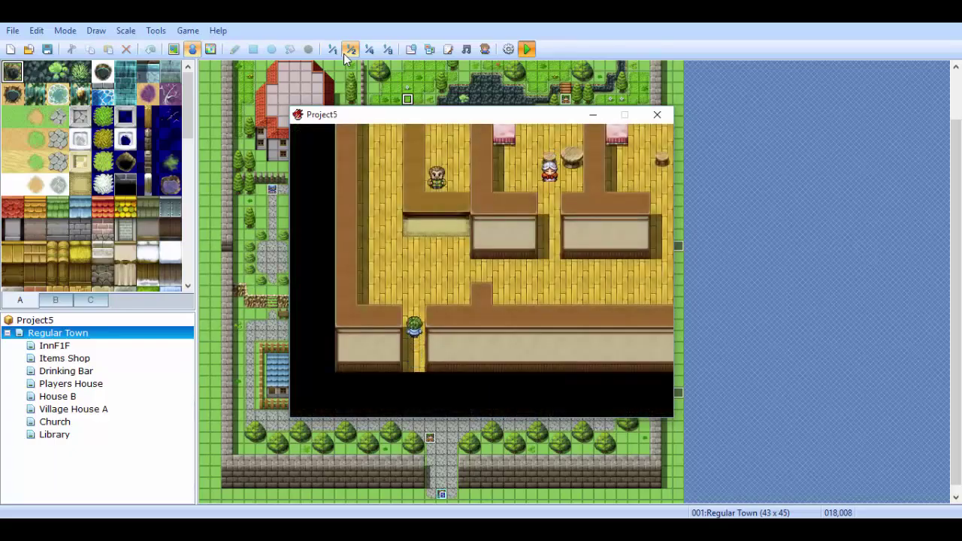
# Talk to the innkeeper and decline the offer to stay
pyautogui.press('Up')
pyautogui.press('Left')
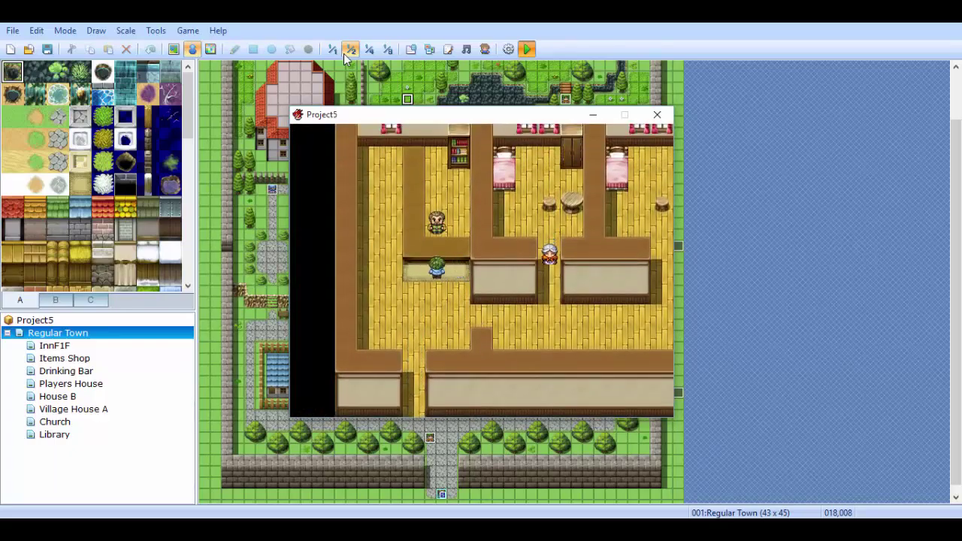
pyautogui.press('Return')
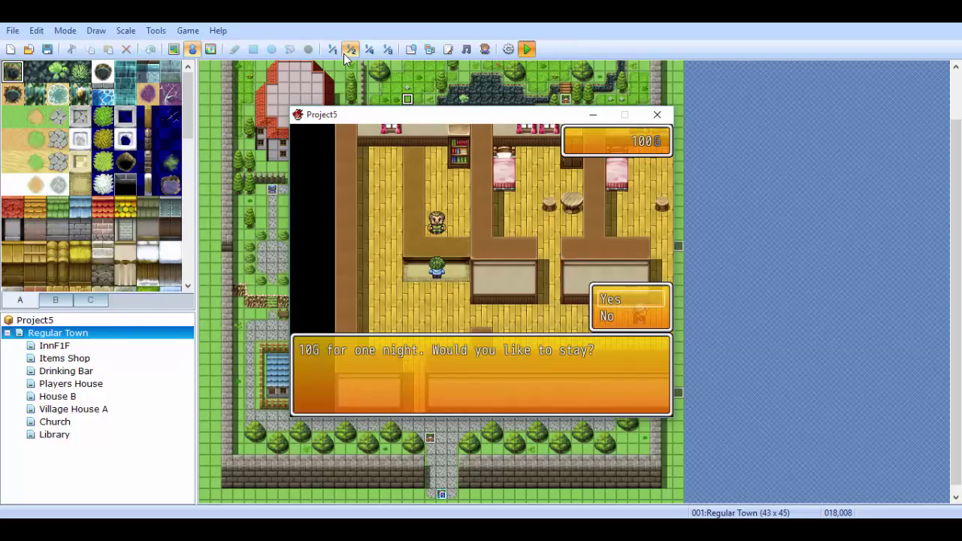
pyautogui.press('Return')
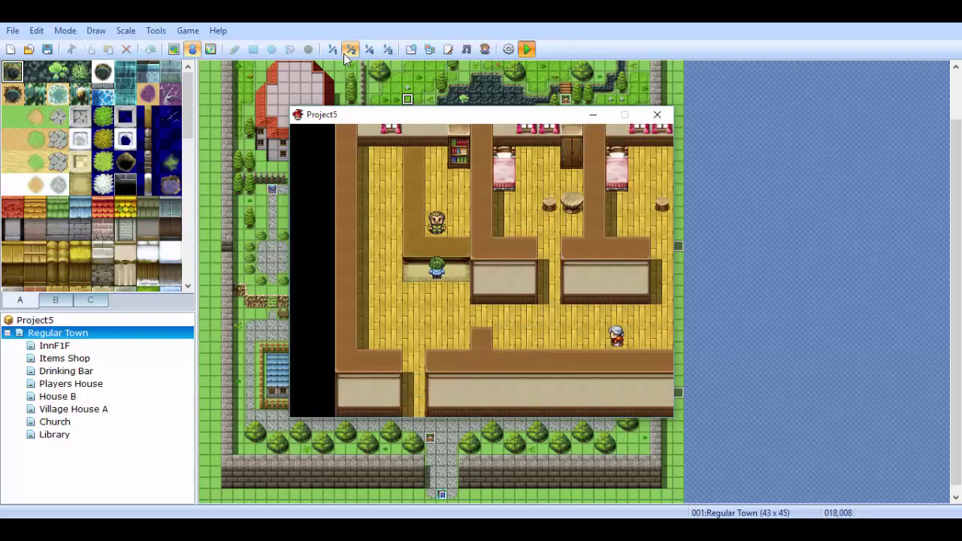
# Leave the inn, look inside the PUB, and walk back out into town
pyautogui.press('Down')
pyautogui.press('Left')
pyautogui.press('Down')
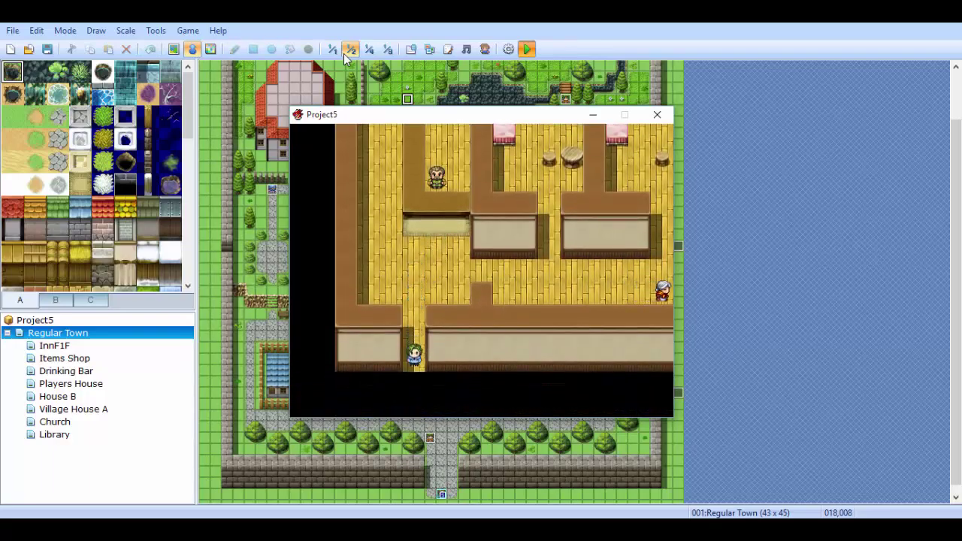
pyautogui.press('Left')
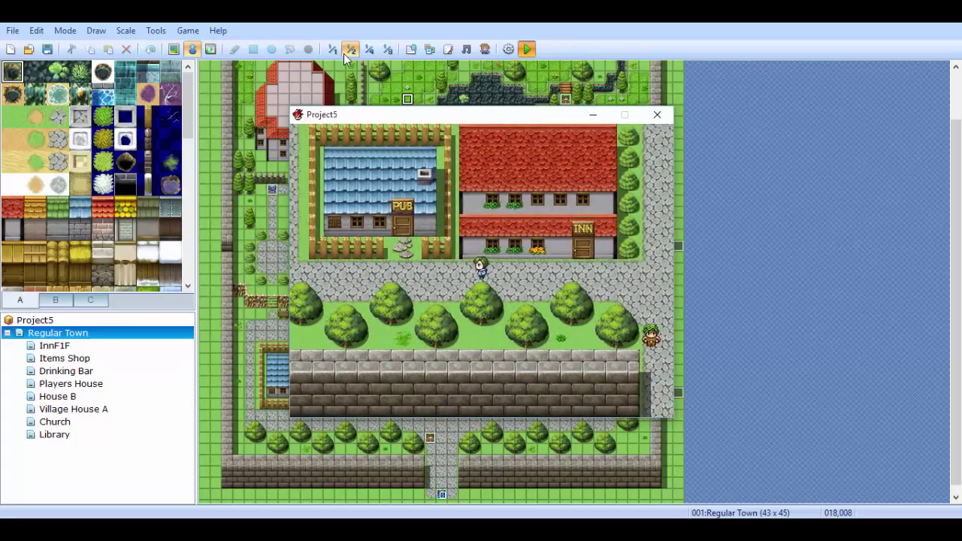
pyautogui.press('Up')
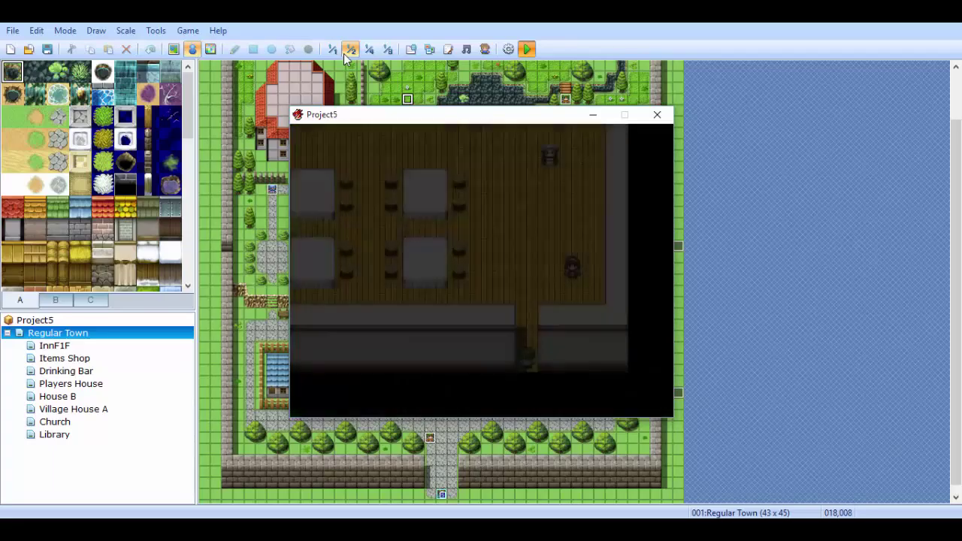
pyautogui.press('Up')
pyautogui.press('Down')
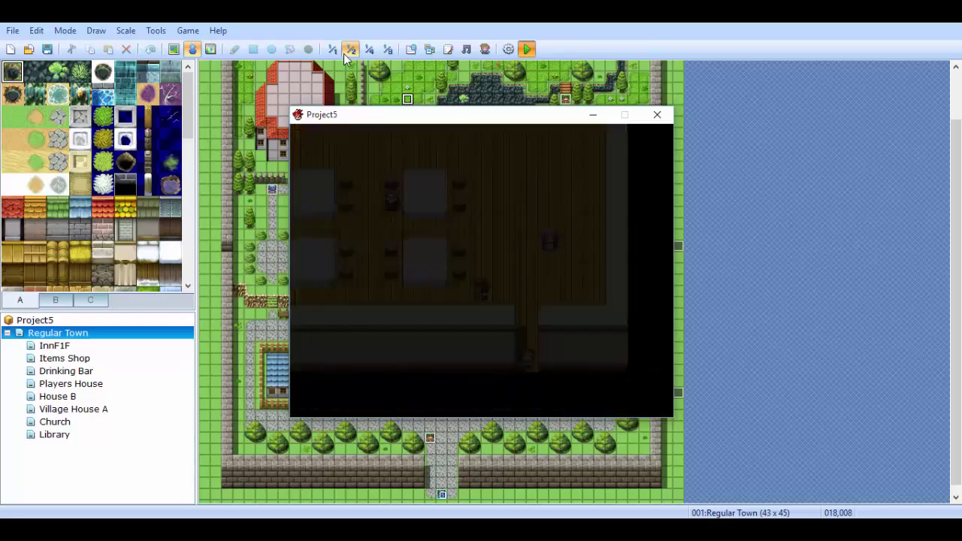
pyautogui.press('Down')
pyautogui.press('Right')
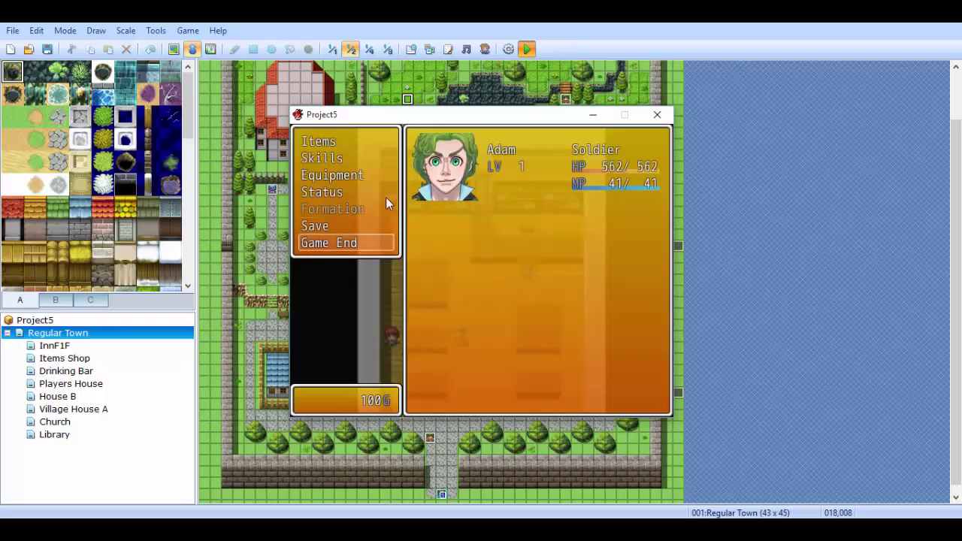
# End the test game from the menu with Game End > Shutdown
pyautogui.press('Up')
pyautogui.press('Return')
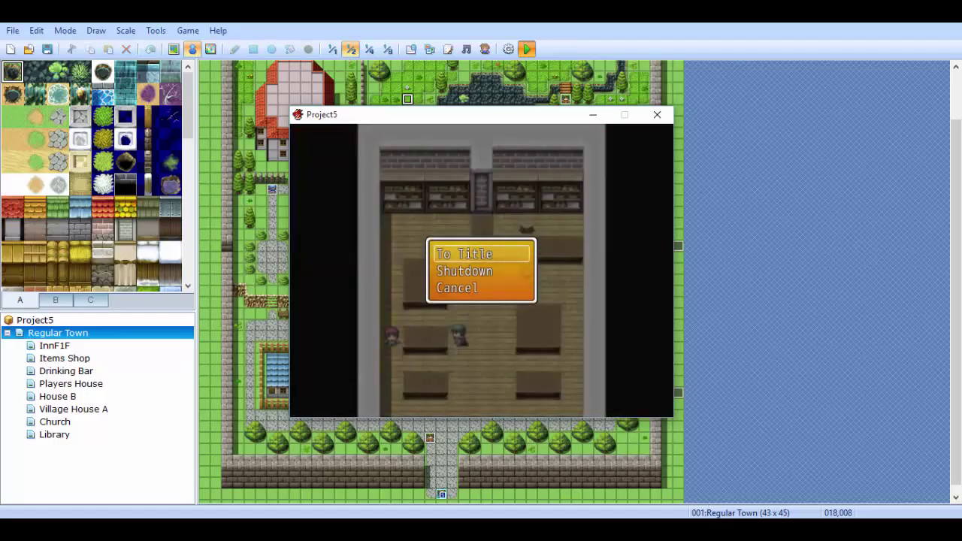
pyautogui.press('Down')
pyautogui.press('Return')
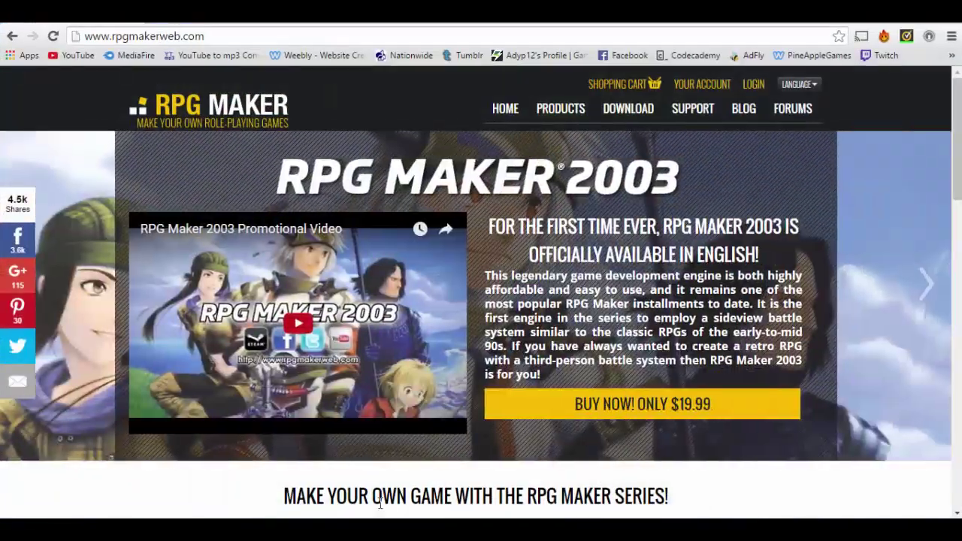
# Go to rpgmakerweb.com's Downloads page and download the RPG Maker VX Ace free trial
pyautogui.click(197, 36)
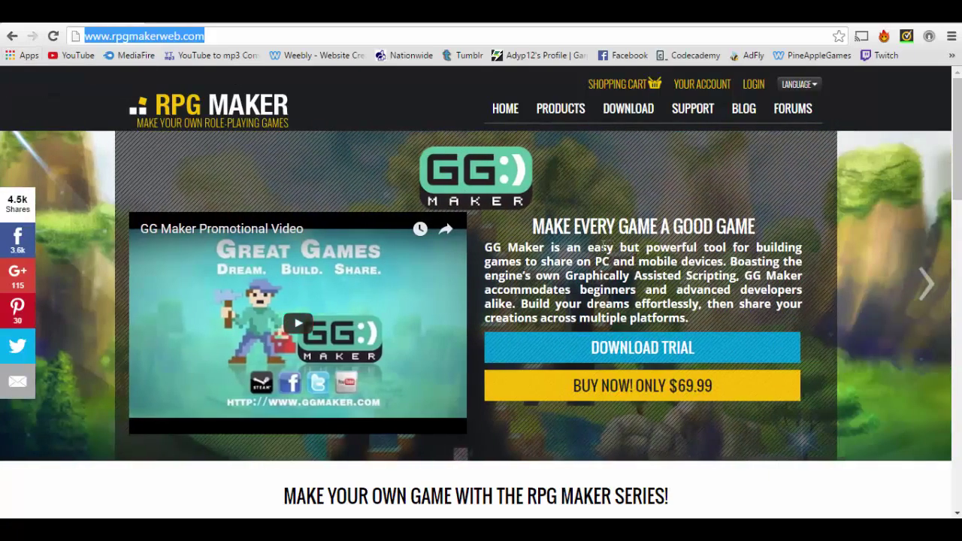
pyautogui.click(594, 116)
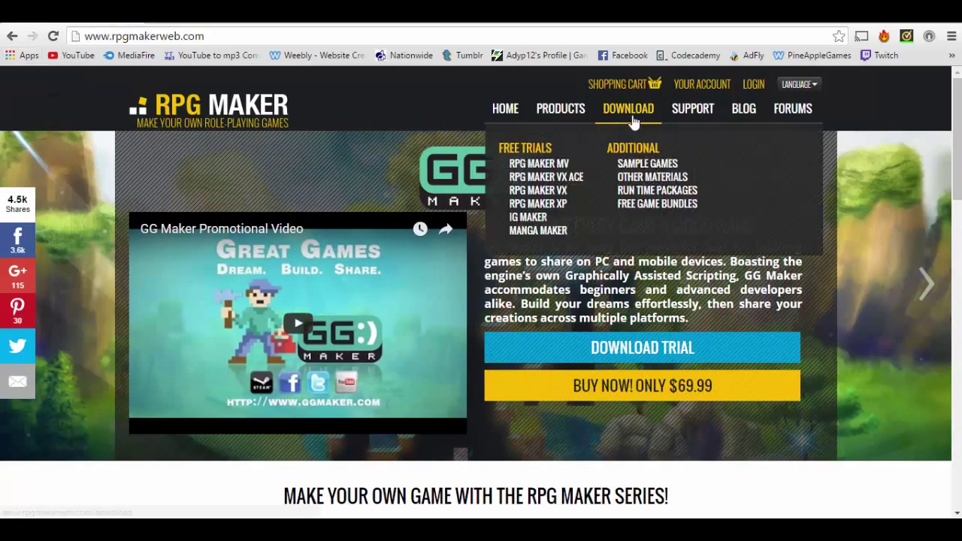
pyautogui.click(631, 115)
pyautogui.moveTo(567, 113)
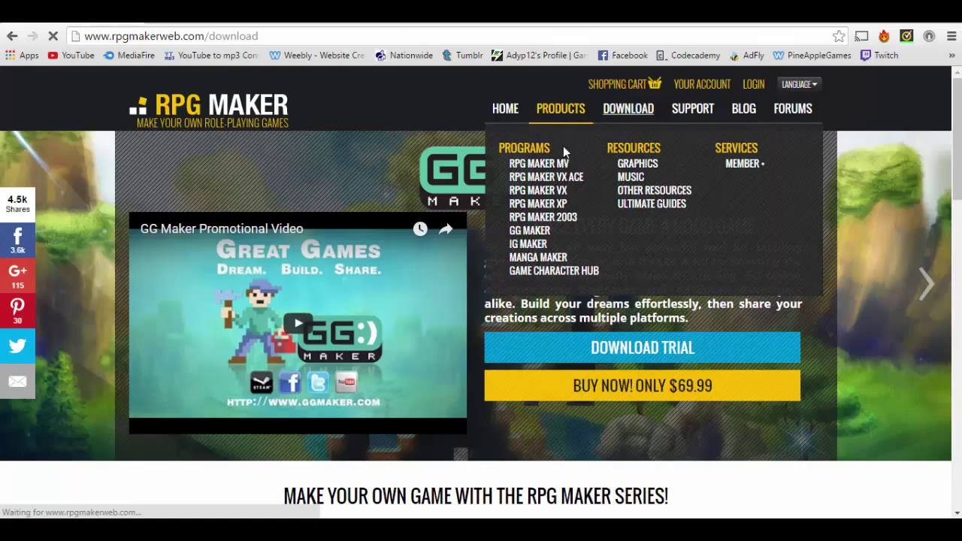
pyautogui.scroll(-3, 326, 328)
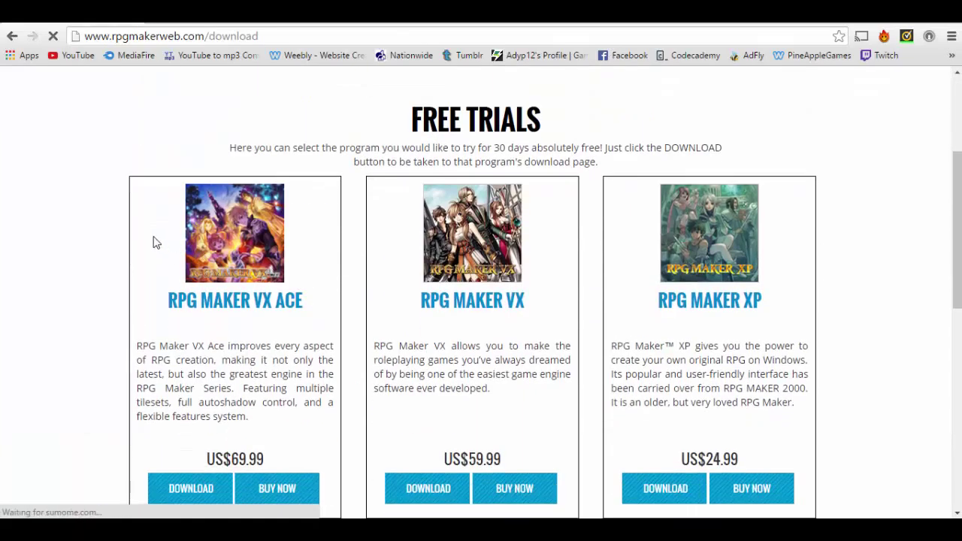
pyautogui.click(178, 489)
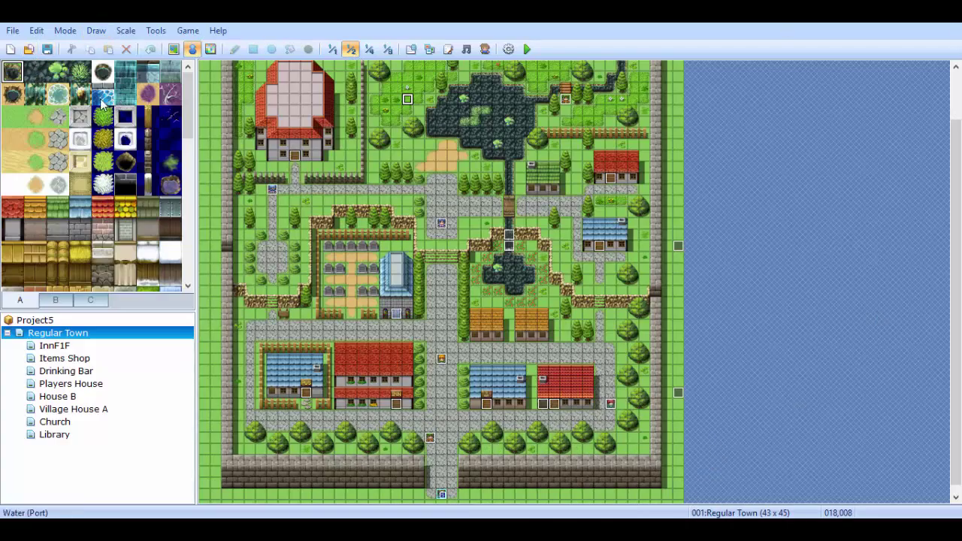
# Create a new project with folder name and game title 'tutorial'
pyautogui.click(9, 50)
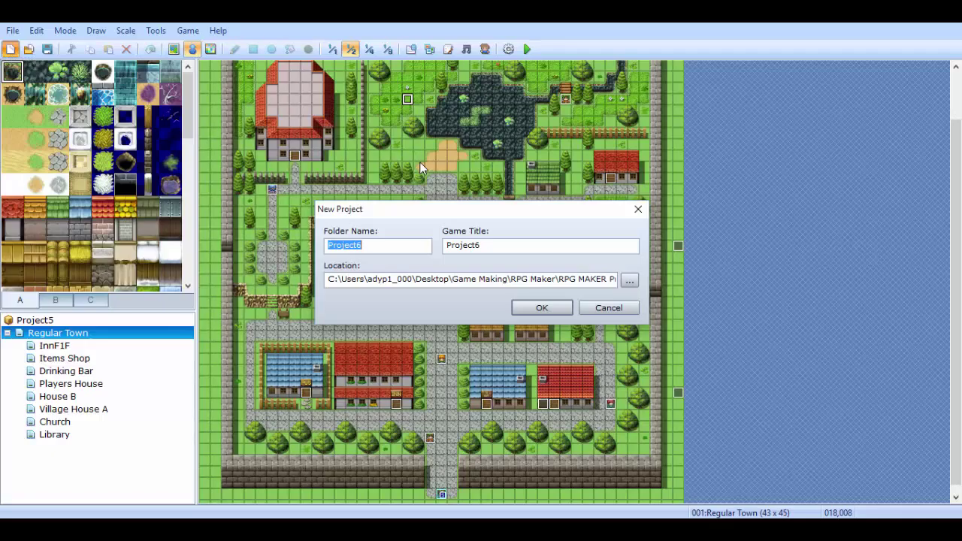
pyautogui.write('tutorial')
pyautogui.click(532, 309)
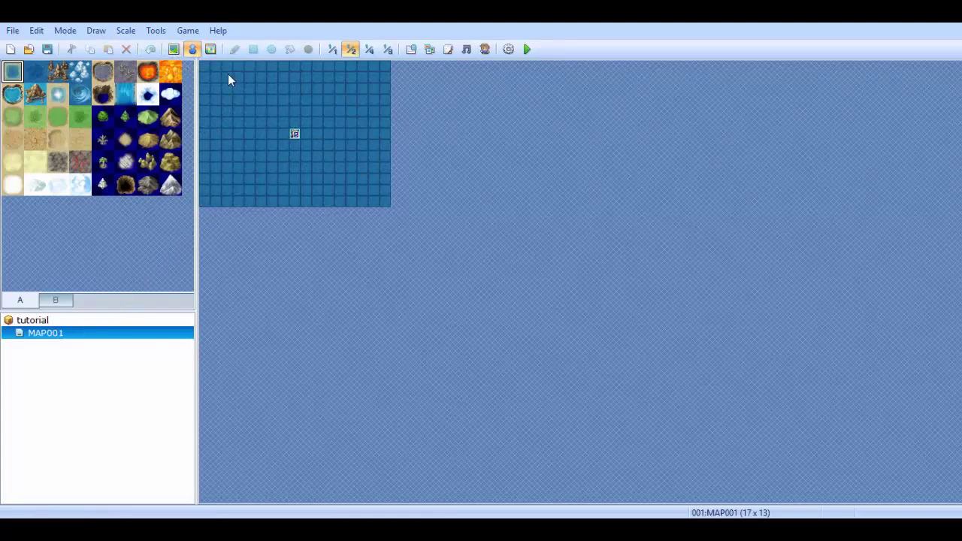
# In Map mode, paint a grassland rectangle island on the sea of MAP001
pyautogui.click(173, 49)
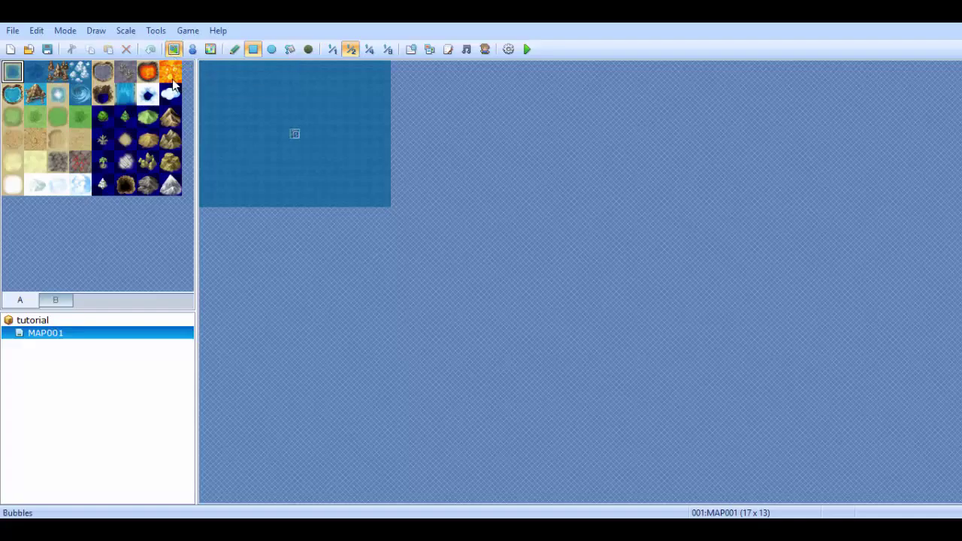
pyautogui.click(170, 72)
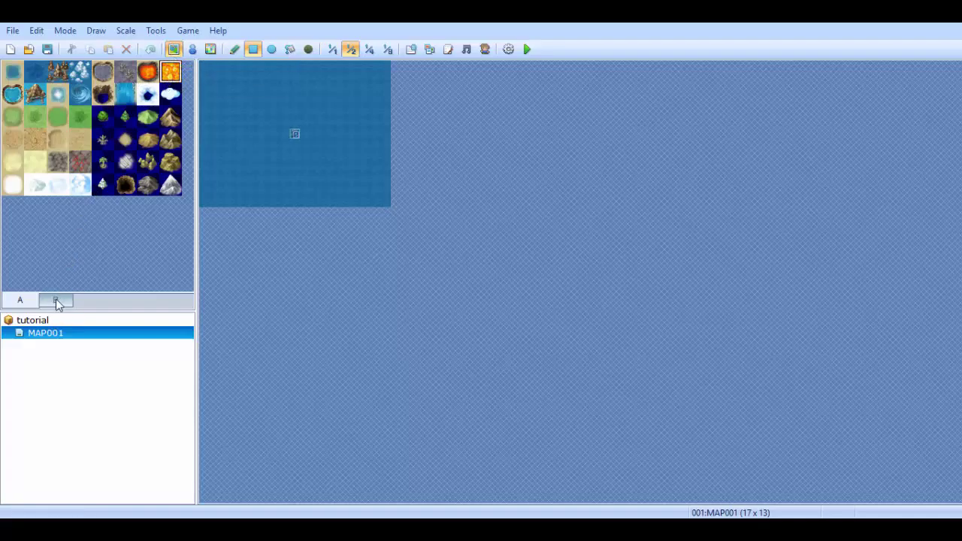
pyautogui.click(76, 112)
pyautogui.moveTo(35, 118); pyautogui.dragTo(68, 142)
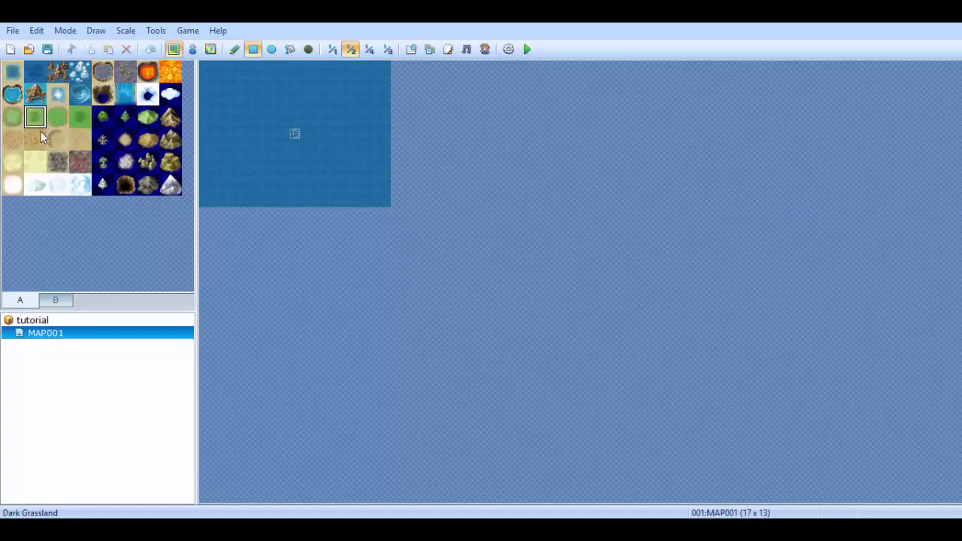
pyautogui.click(54, 302)
pyautogui.scroll(-10, 82, 120)
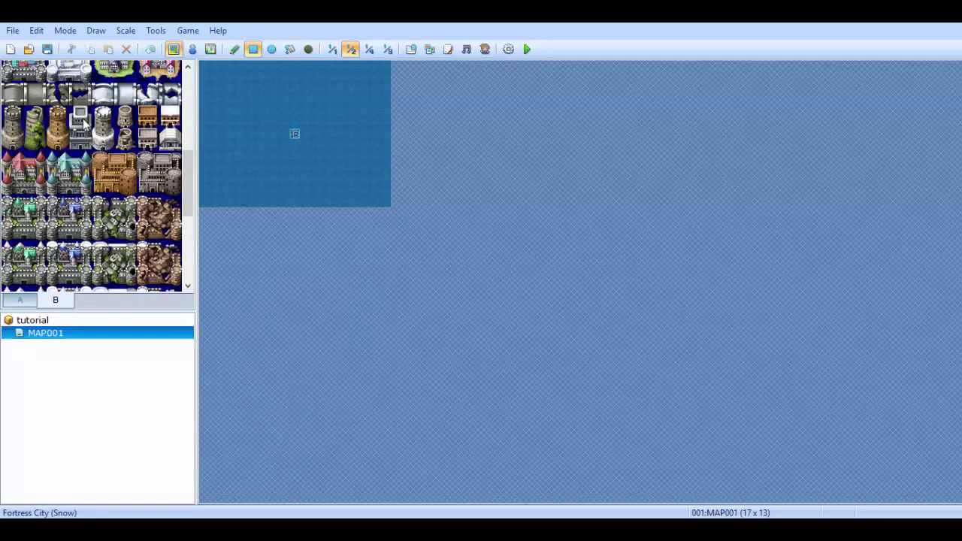
pyautogui.click(21, 302)
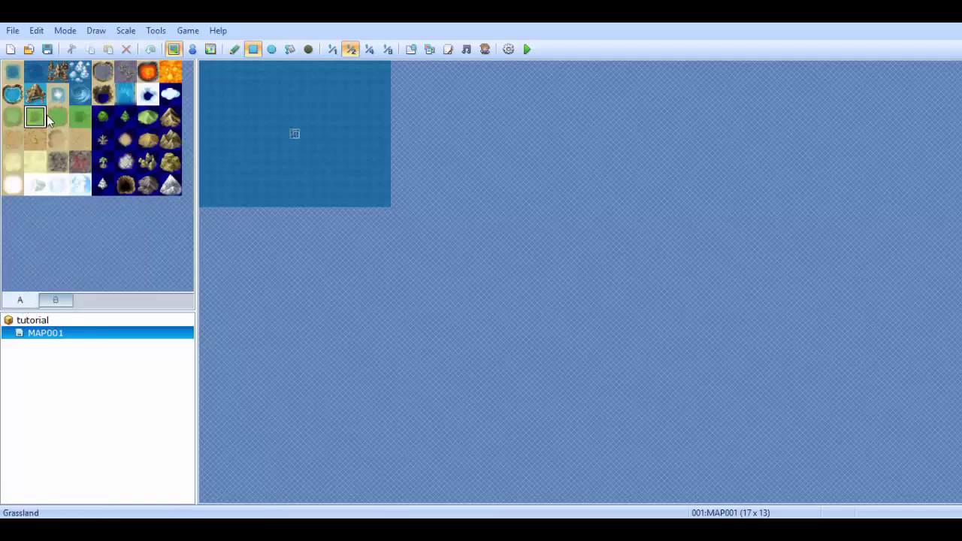
pyautogui.moveTo(233, 94); pyautogui.dragTo(330, 169)
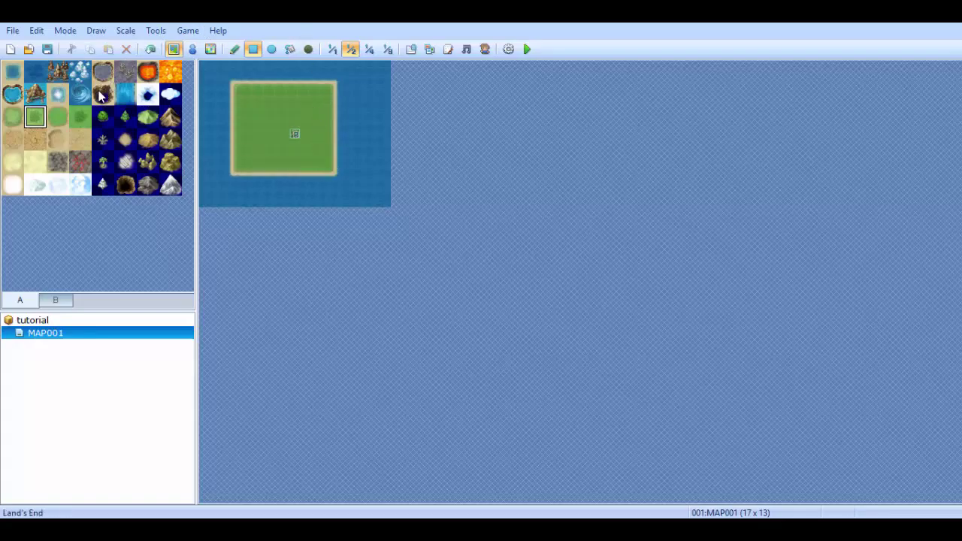
# Add a mountain strip and a Forest (Conifer) patch, then delete MAP001
pyautogui.click(172, 138)
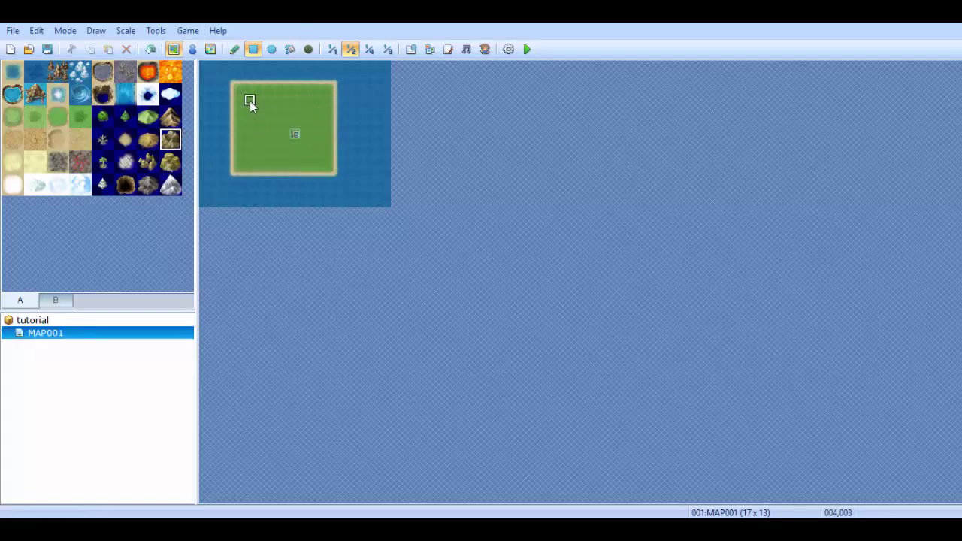
pyautogui.click(170, 118)
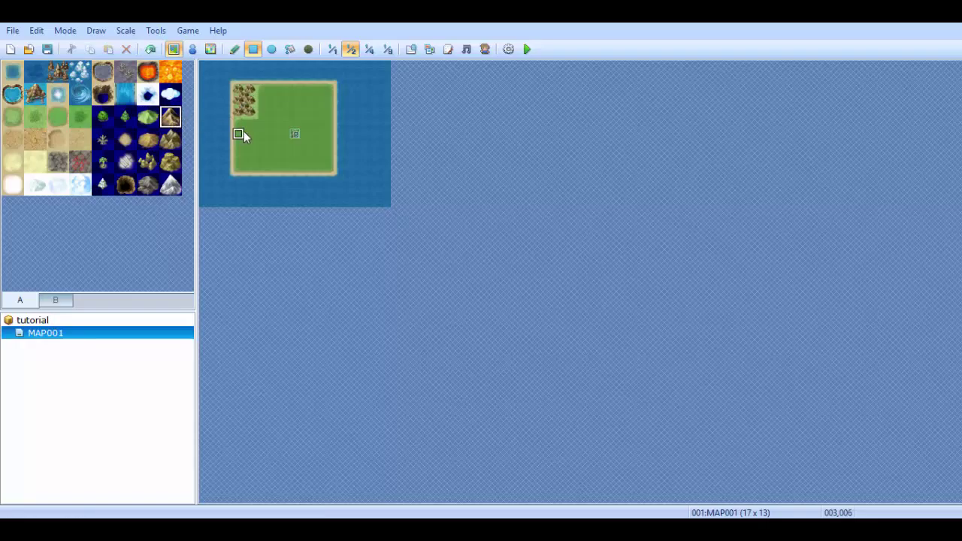
pyautogui.moveTo(243, 132); pyautogui.dragTo(289, 141)
pyautogui.click(125, 117)
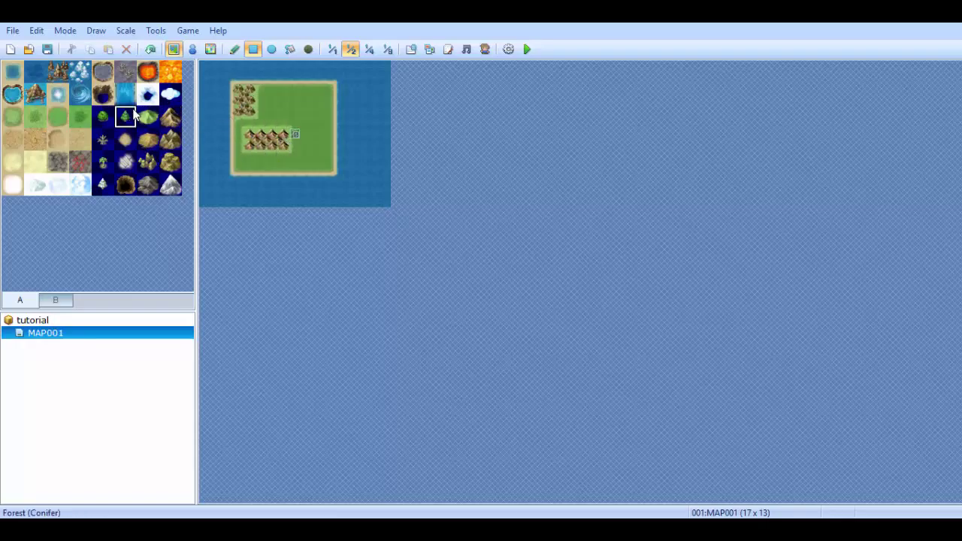
pyautogui.moveTo(306, 100)
pyautogui.mouseDown()
pyautogui.moveTo(332, 113)
pyautogui.moveTo(331, 154)
pyautogui.moveTo(416, 168)
pyautogui.mouseUp()
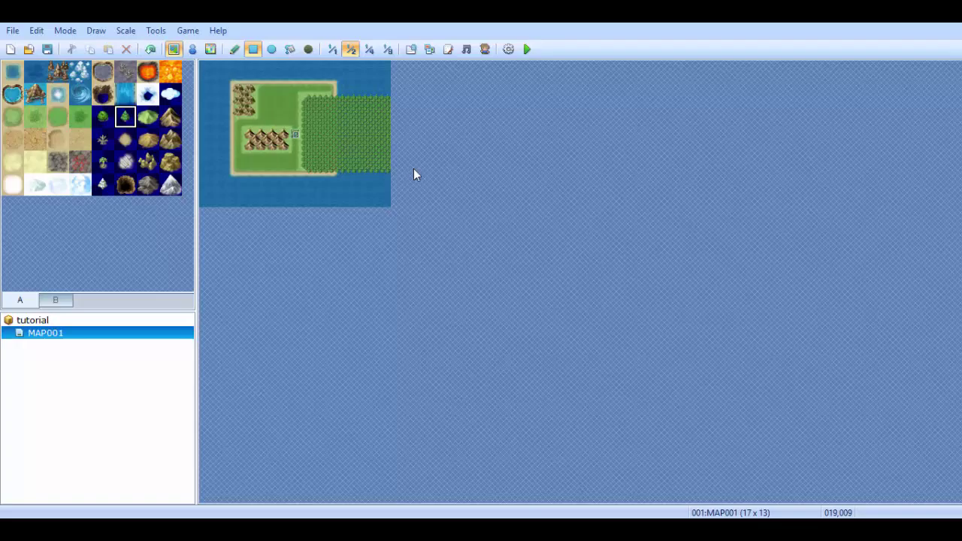
pyautogui.doubleClick(117, 321)
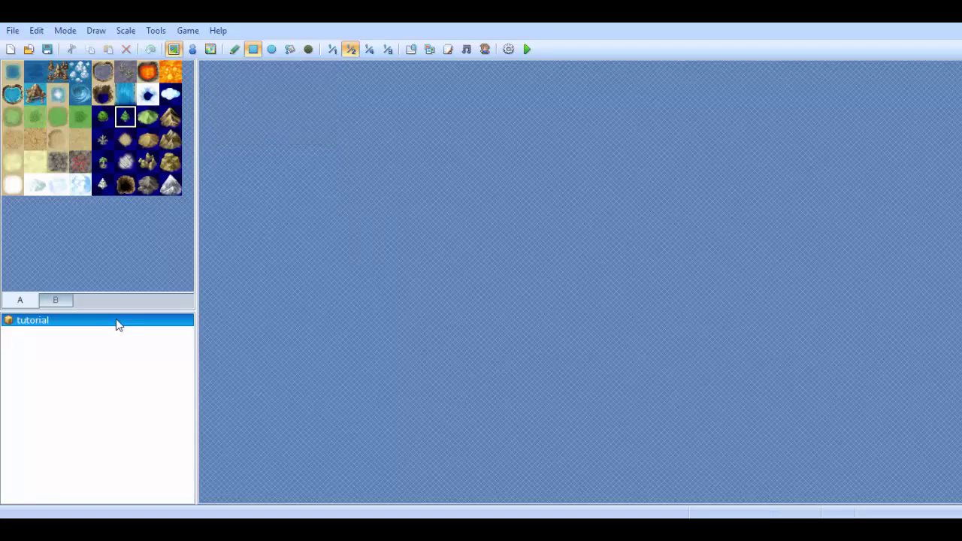
# Load the Regular Town sample map into the tutorial project via Load Sample Map
pyautogui.rightClick(117, 320)
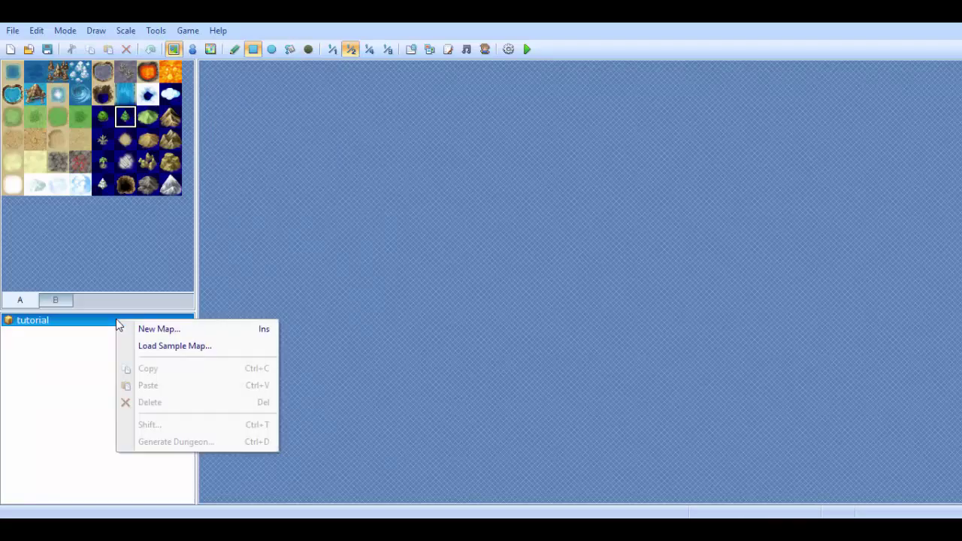
pyautogui.click(179, 347)
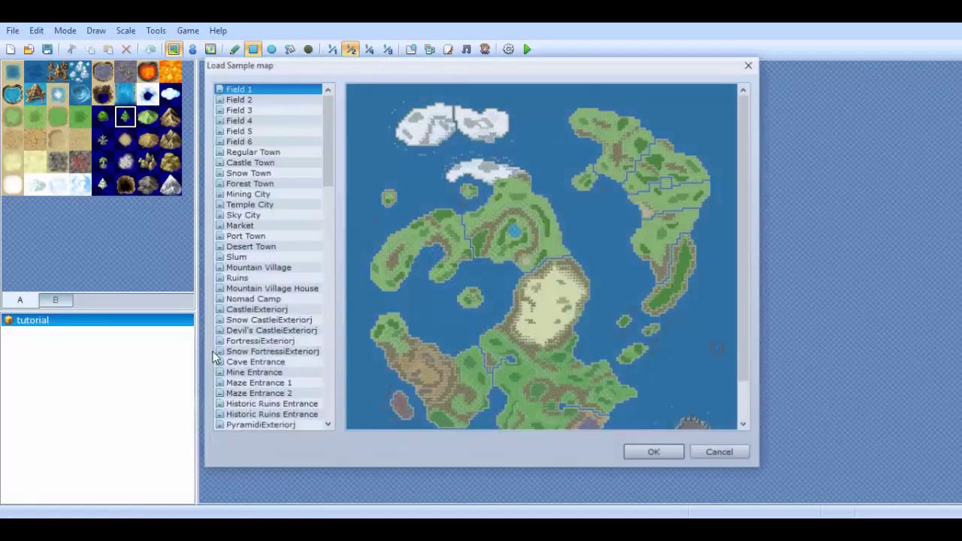
pyautogui.click(250, 184)
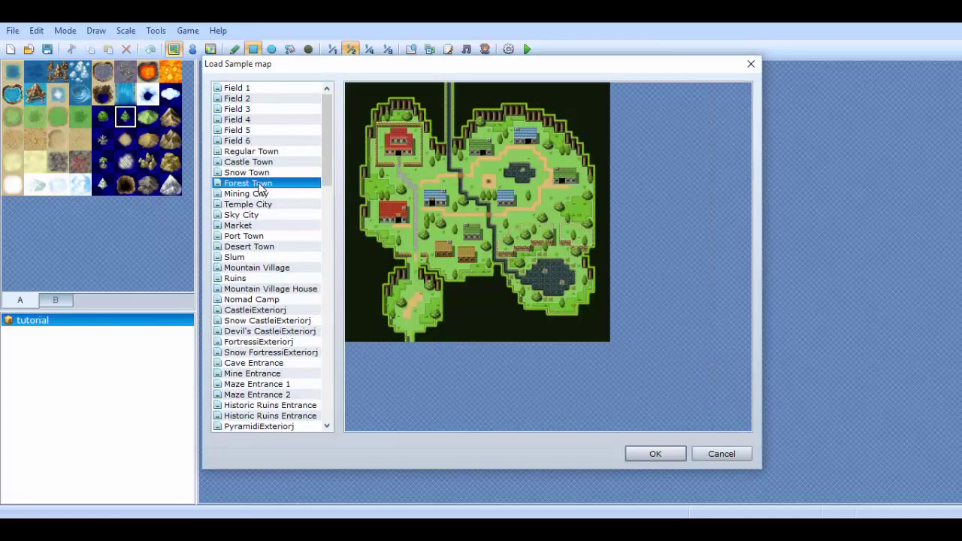
pyautogui.click(283, 153)
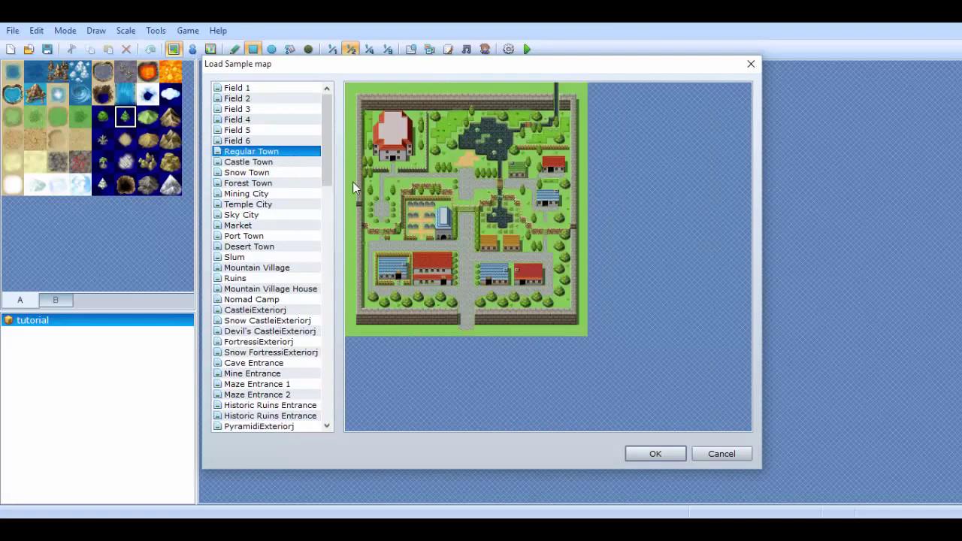
pyautogui.click(653, 453)
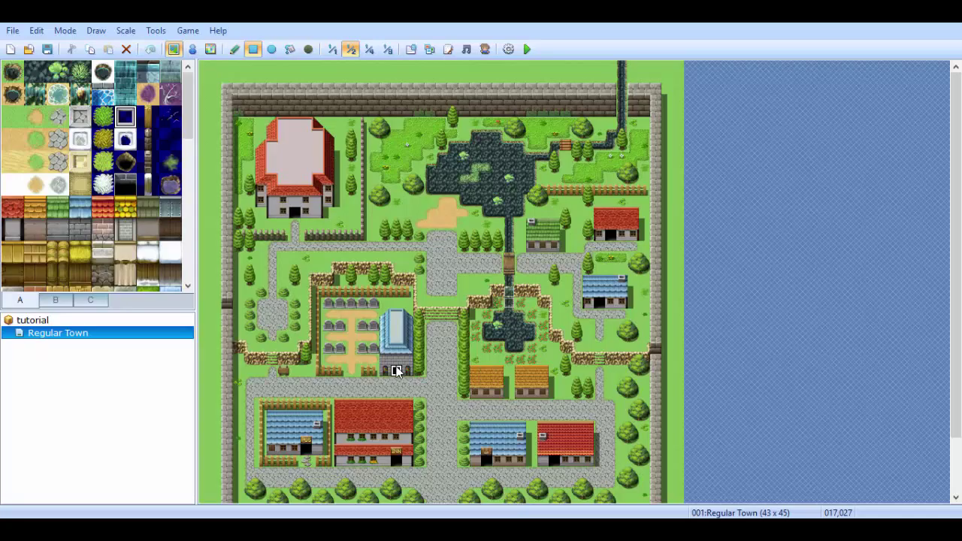
pyautogui.moveTo(952, 216); pyautogui.dragTo(931, 338)
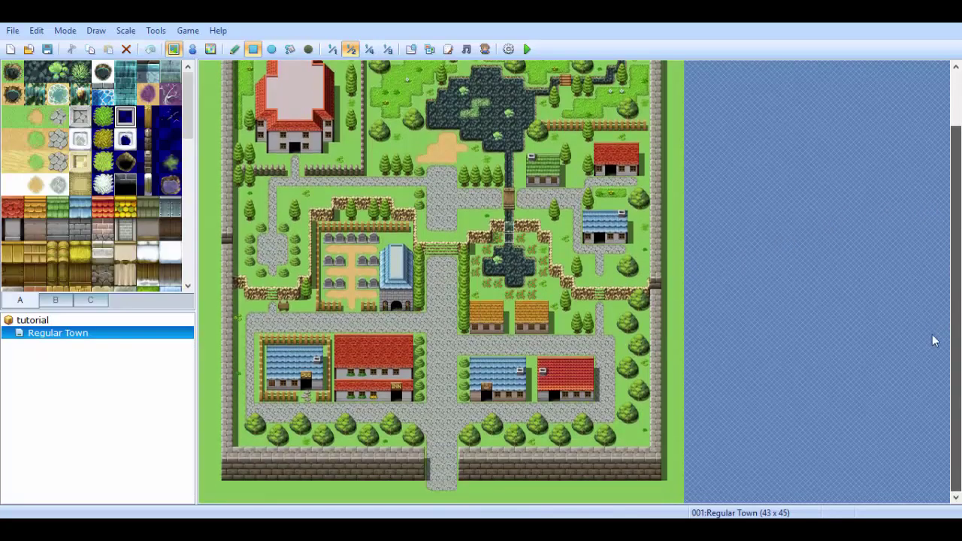
pyautogui.click(441, 486)
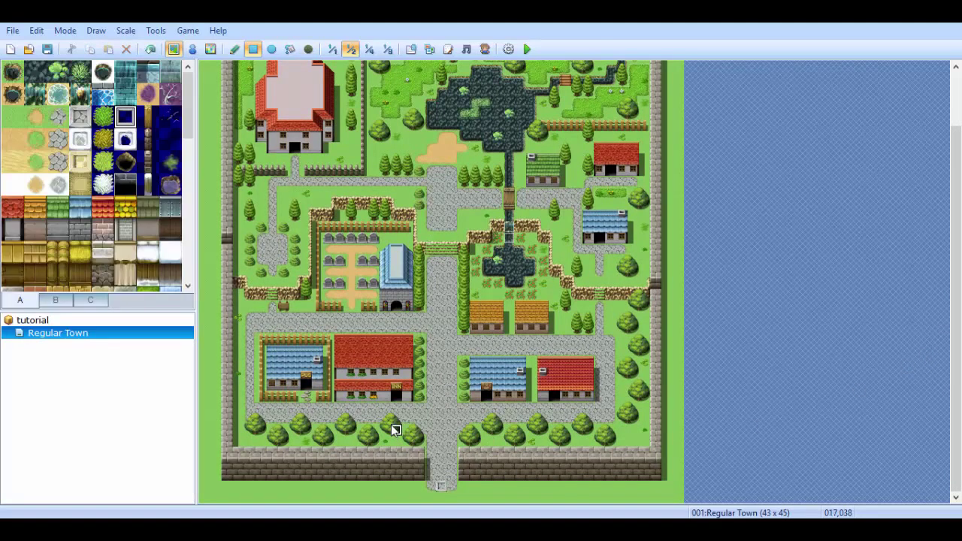
# Undo the stray tile and set the player's start on the south gate tile at 021,043
pyautogui.hotkey('ctrl', 'z')
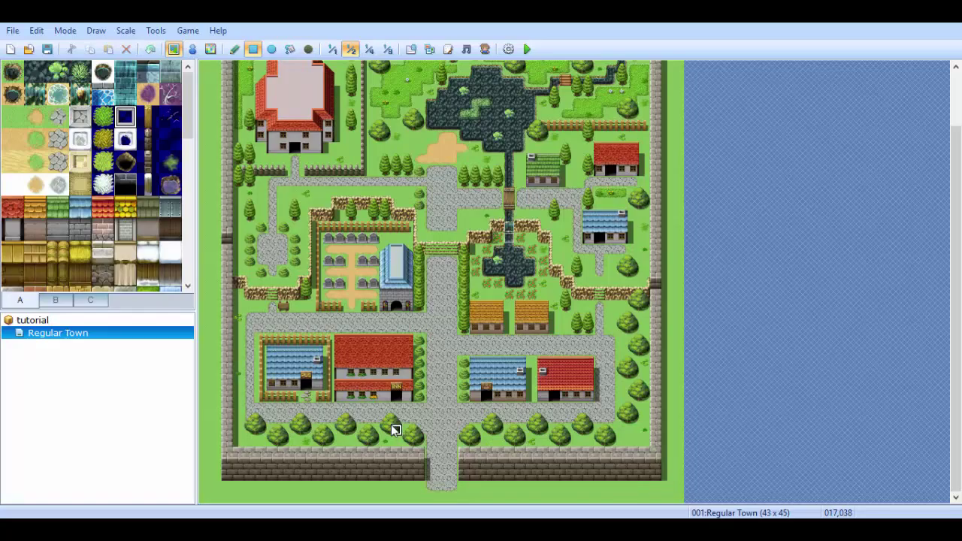
pyautogui.click(192, 50)
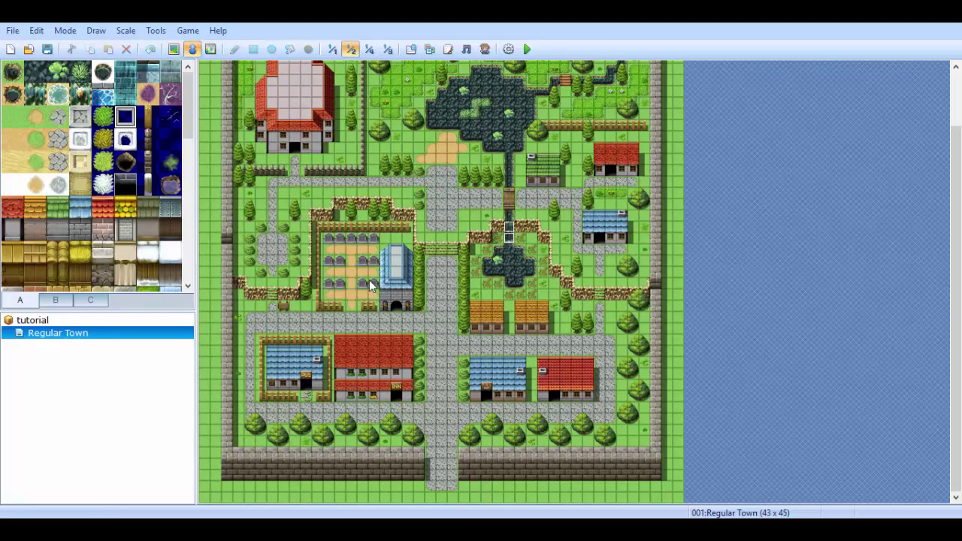
pyautogui.click(401, 307)
pyautogui.click(440, 485)
pyautogui.rightClick(443, 485)
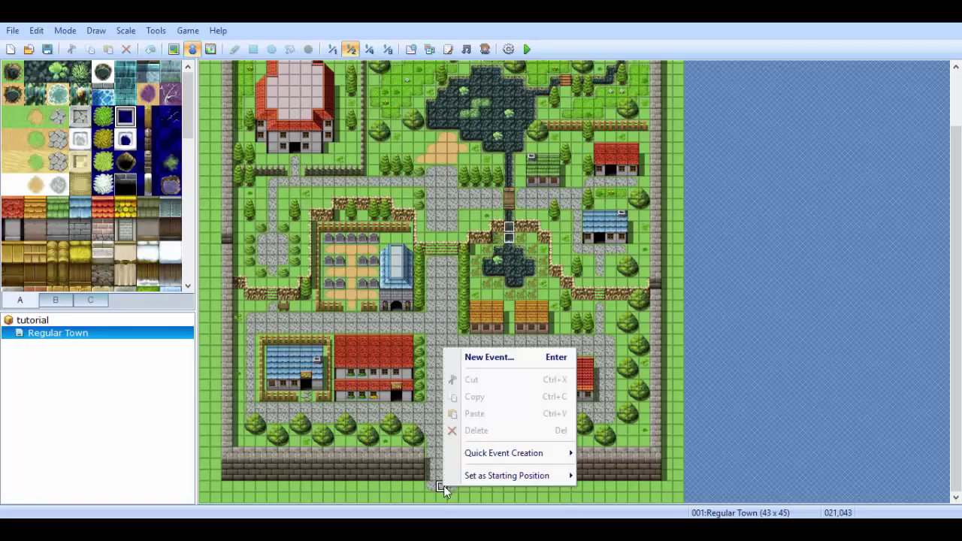
pyautogui.moveTo(482, 476)
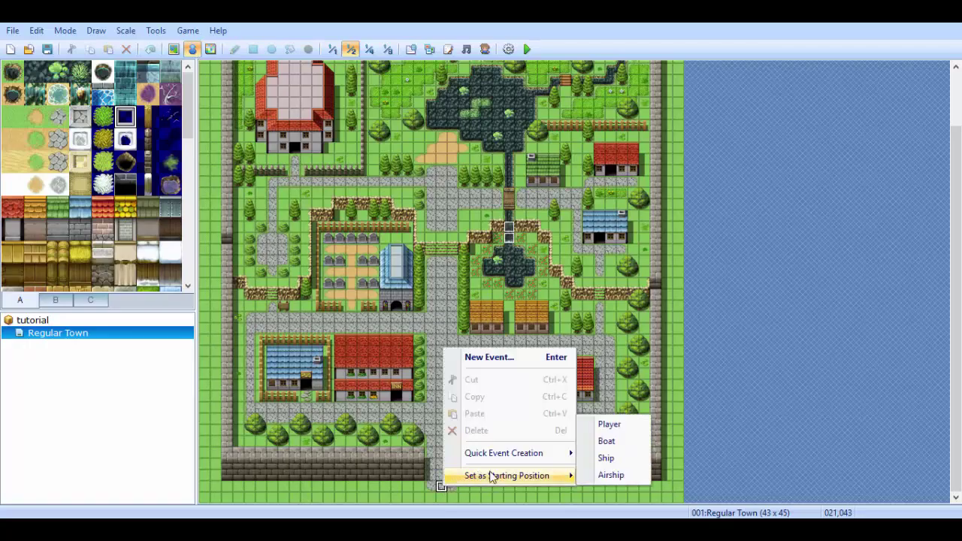
pyautogui.click(606, 425)
pyautogui.click(575, 409)
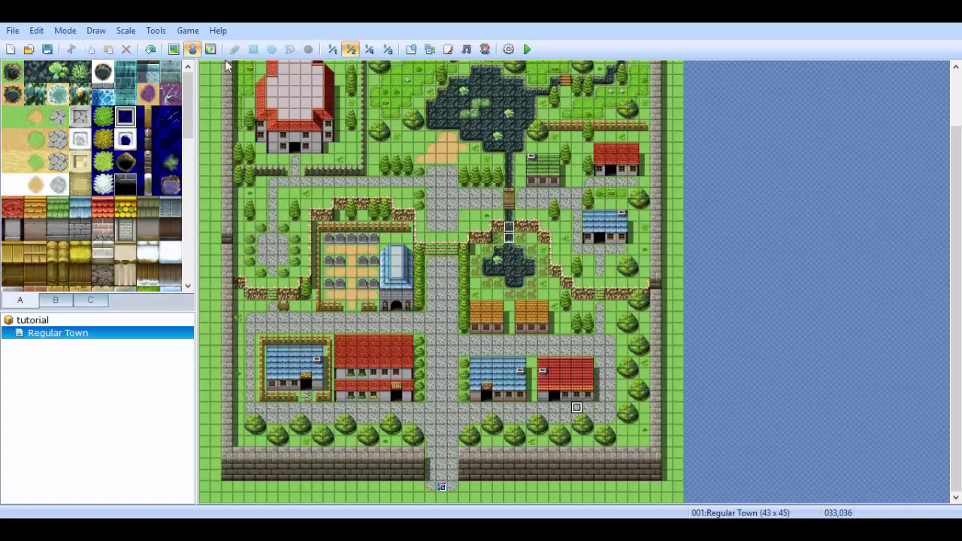
# In Map mode, pick the Meadow tile and browse the tree, tower and roof tile sets
pyautogui.click(172, 49)
pyautogui.click(12, 120)
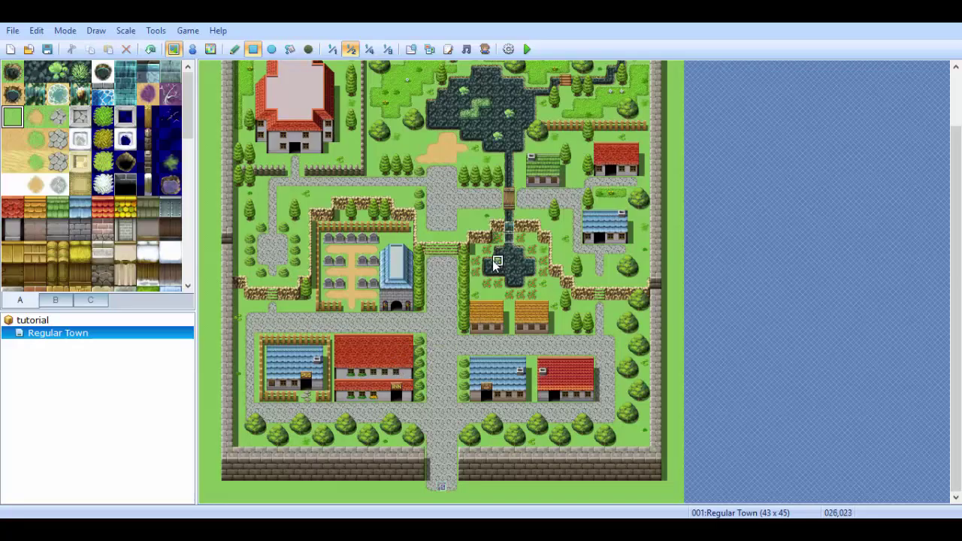
pyautogui.click(55, 299)
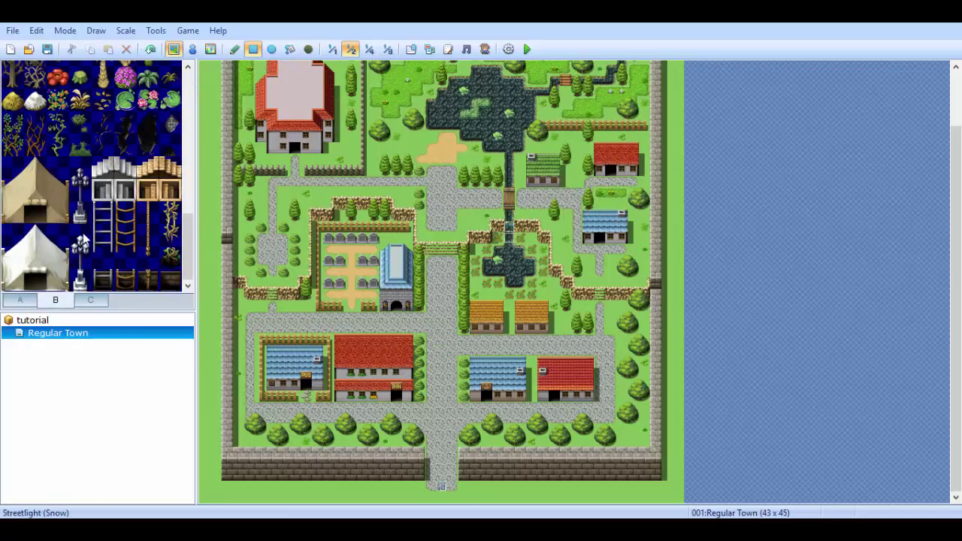
pyautogui.click(20, 300)
pyautogui.scroll(-5, 109, 168)
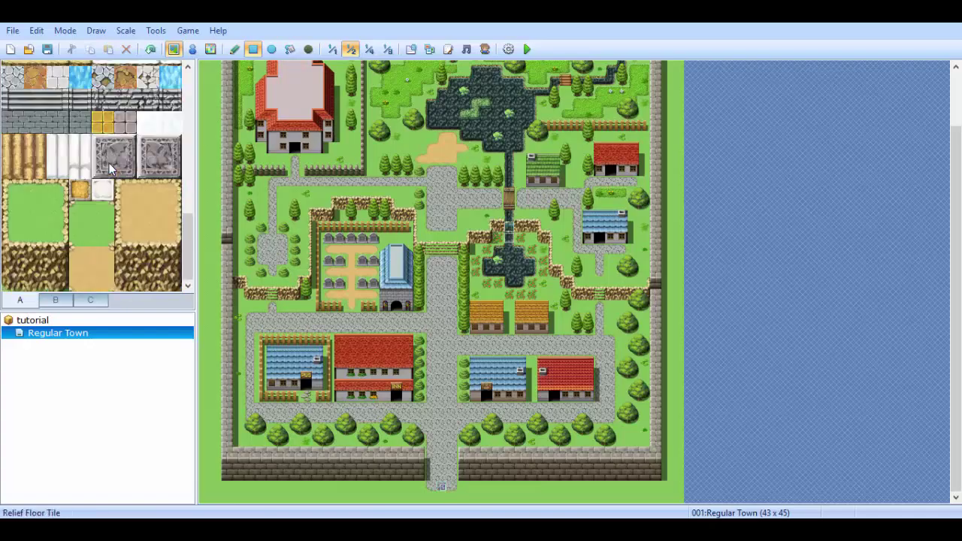
pyautogui.click(90, 299)
pyautogui.scroll(-10, 107, 214)
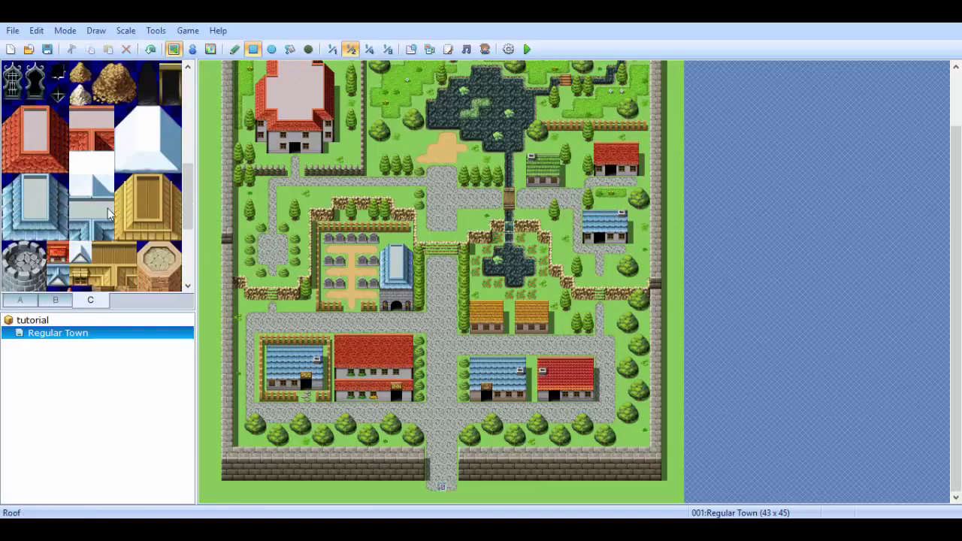
pyautogui.scroll(5, 107, 214)
pyautogui.click(56, 300)
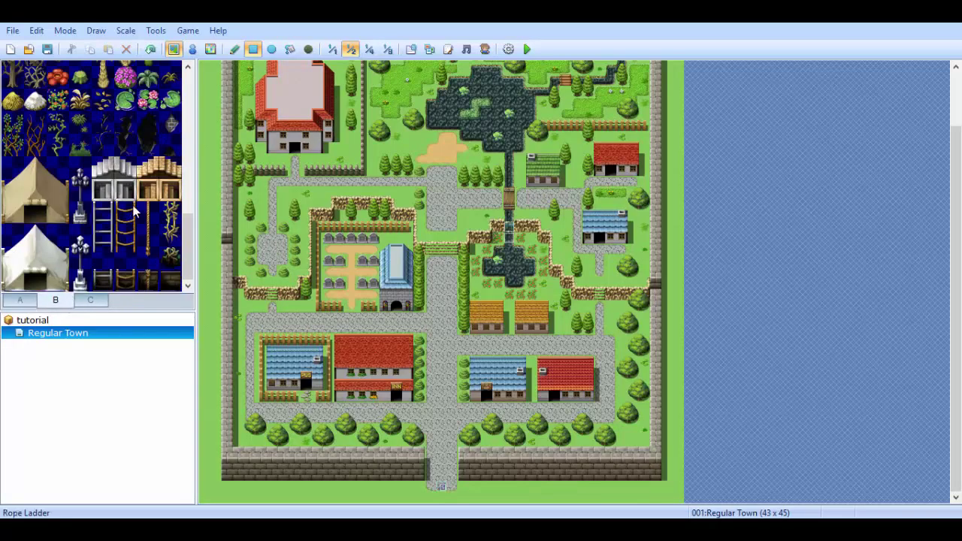
# Pick the Stairs (Up) tile and a decoration tile, then return to Event mode
pyautogui.click(168, 167)
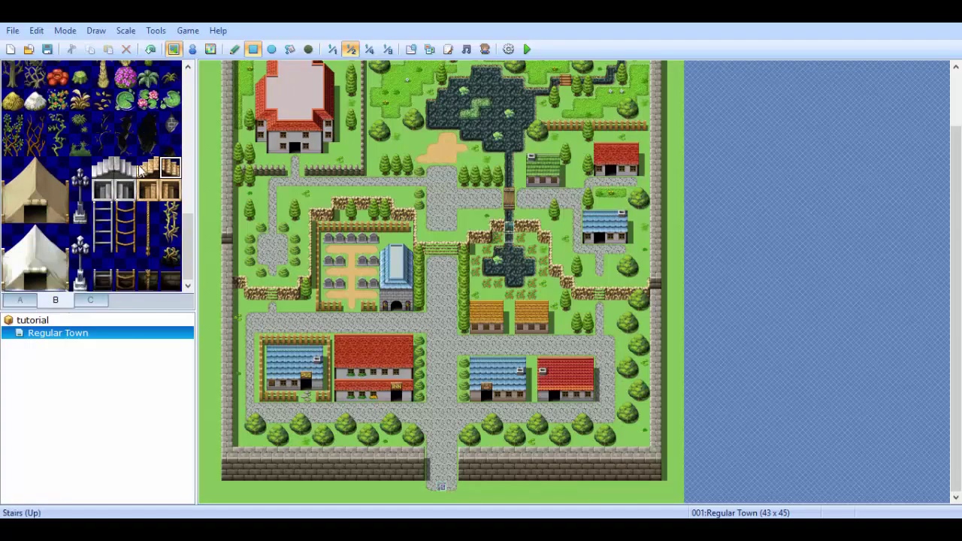
pyautogui.scroll(5, 145, 171)
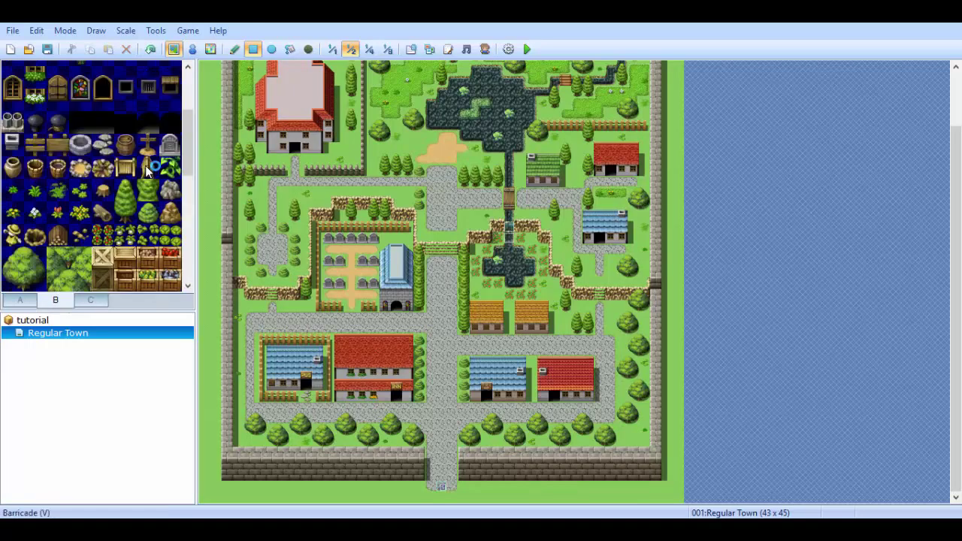
pyautogui.scroll(5, 147, 171)
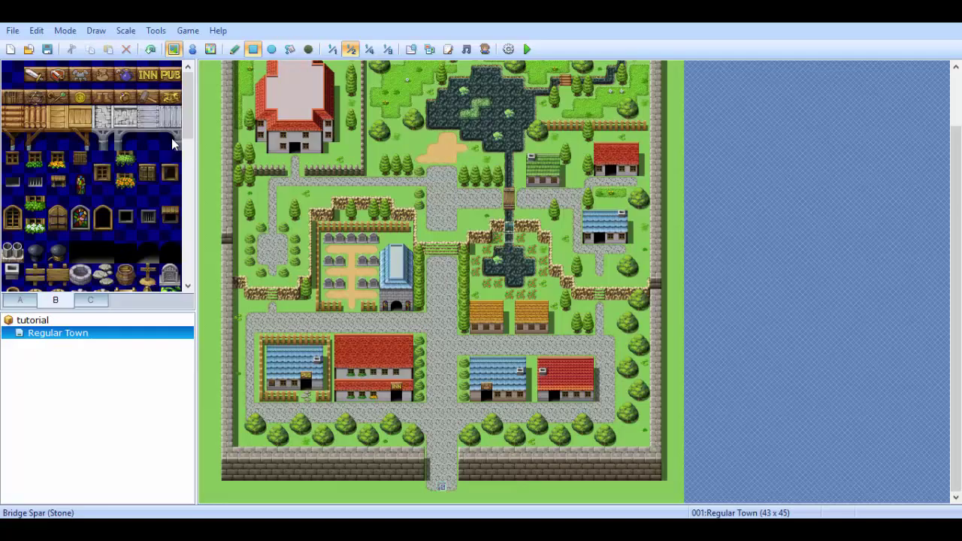
pyautogui.scroll(-5, 172, 143)
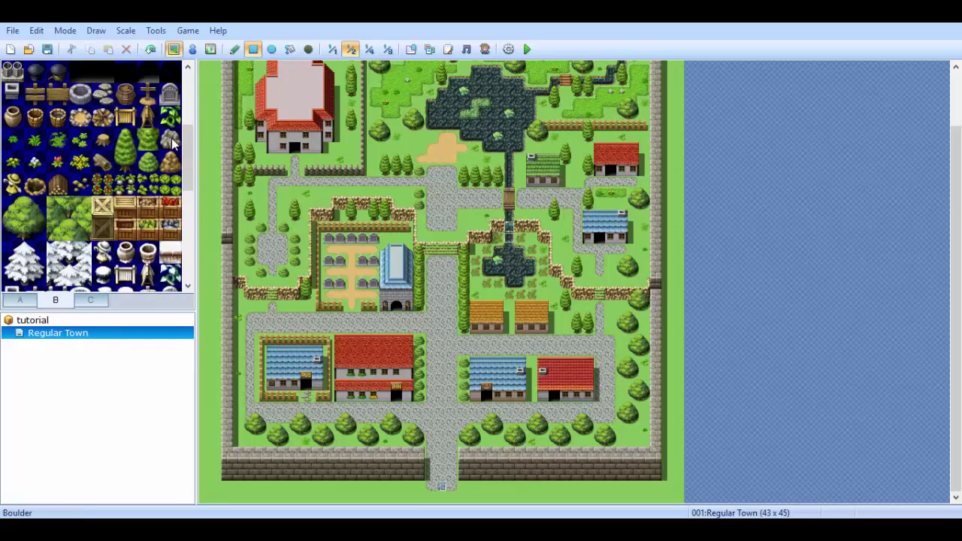
pyautogui.scroll(5, 173, 142)
pyautogui.click(170, 96)
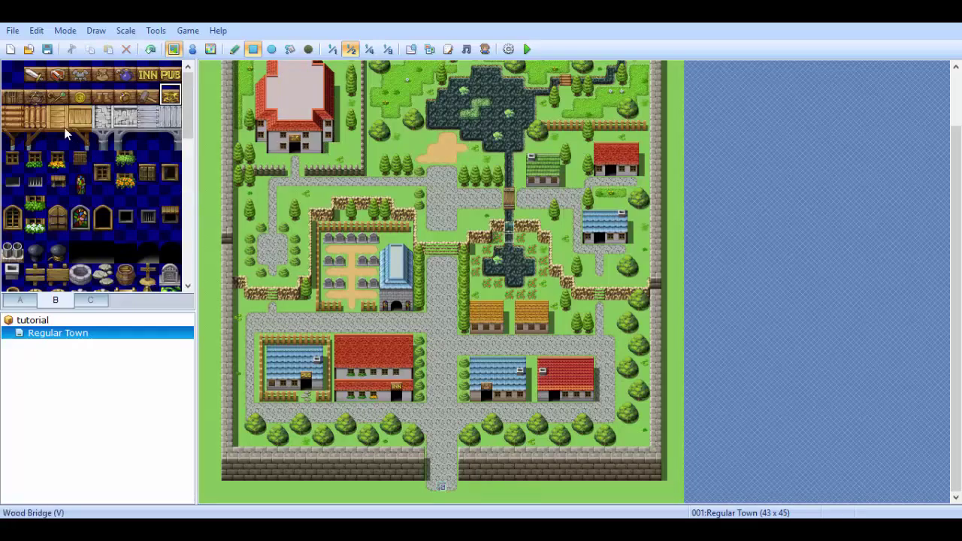
pyautogui.click(193, 50)
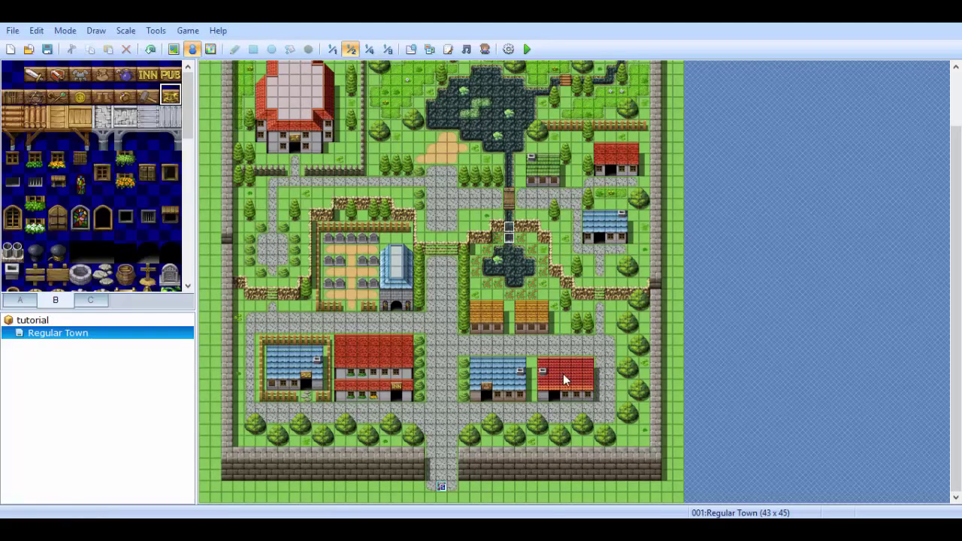
# Add the Drinking Bar sample map under Regular Town
pyautogui.click(91, 336)
pyautogui.rightClick(91, 336)
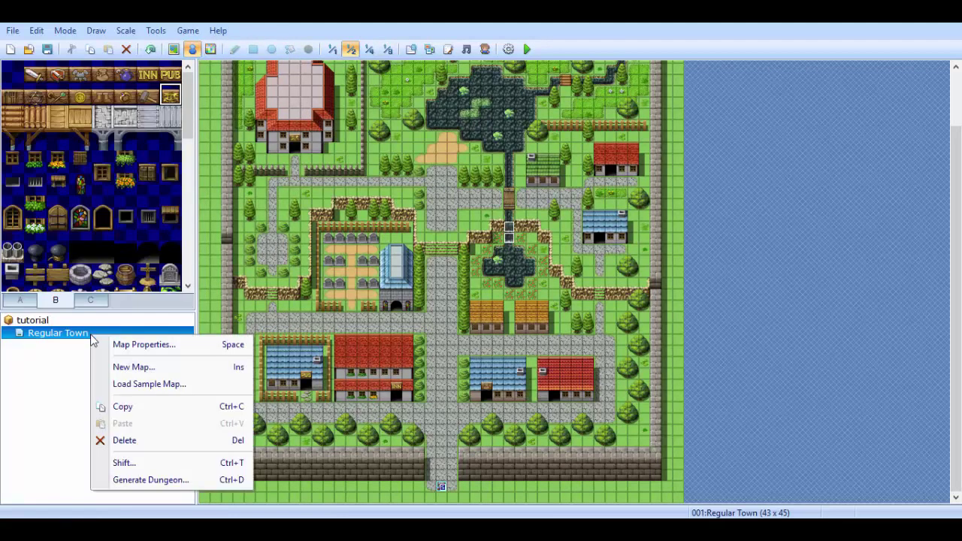
pyautogui.click(120, 385)
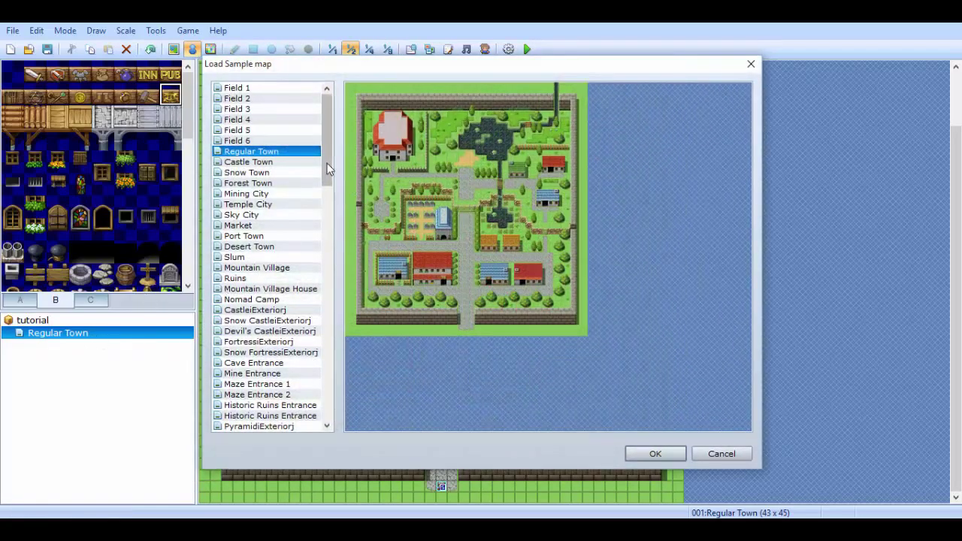
pyautogui.moveTo(328, 169); pyautogui.dragTo(330, 238)
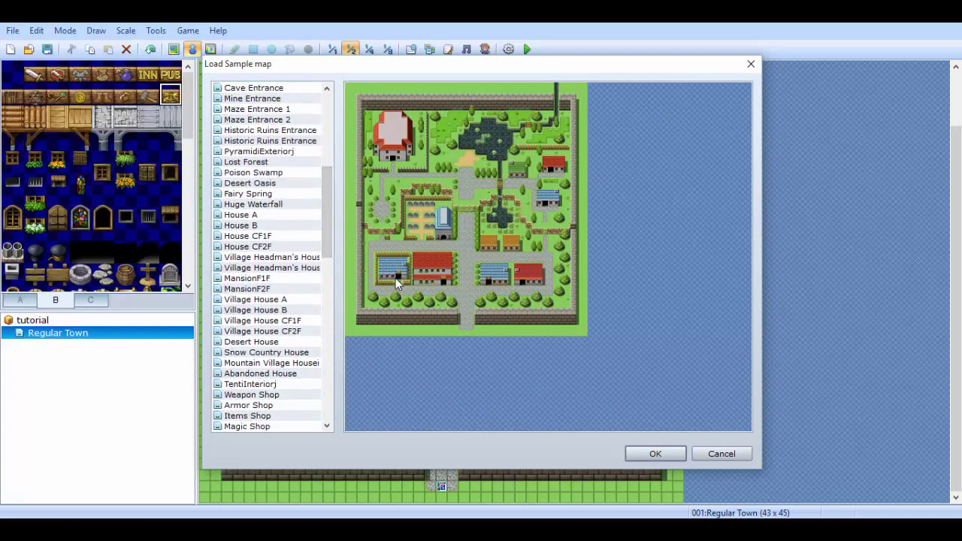
pyautogui.scroll(-4, 272, 341)
pyautogui.click(261, 363)
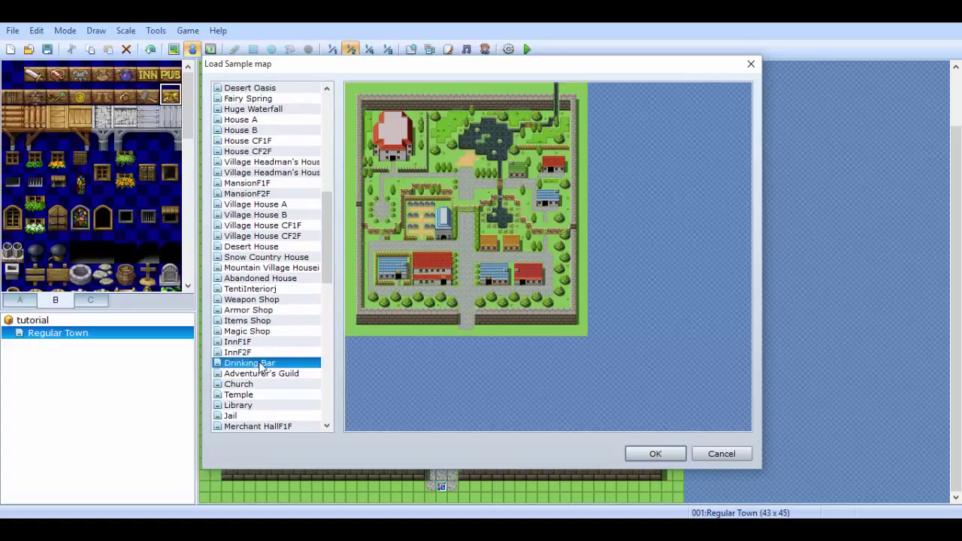
pyautogui.doubleClick(261, 364)
# Add the InnF1F sample map under Regular Town as well
pyautogui.rightClick(85, 335)
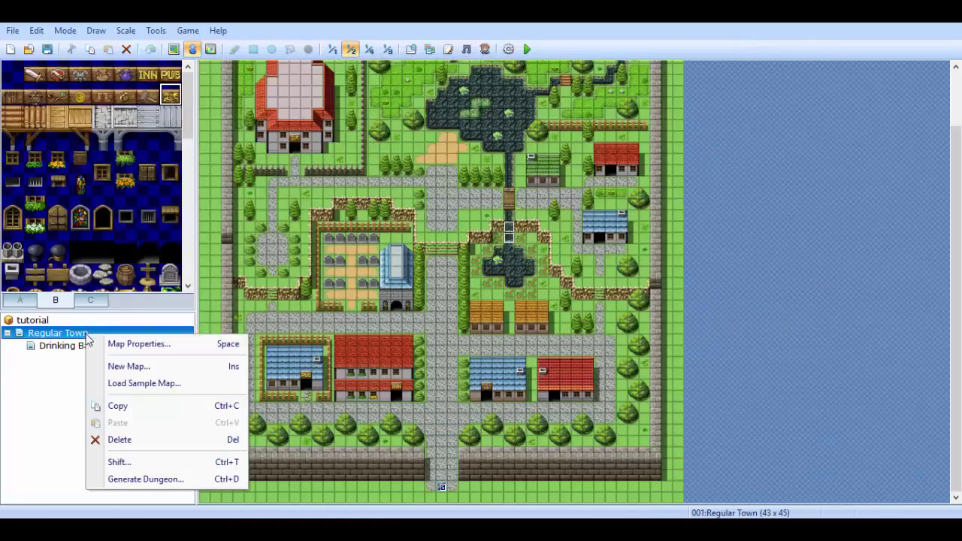
pyautogui.click(143, 384)
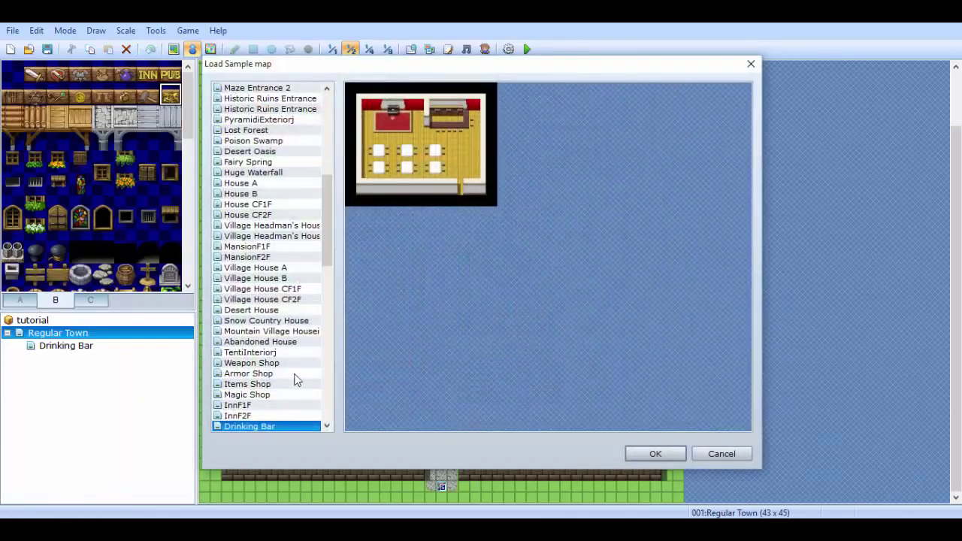
pyautogui.click(252, 405)
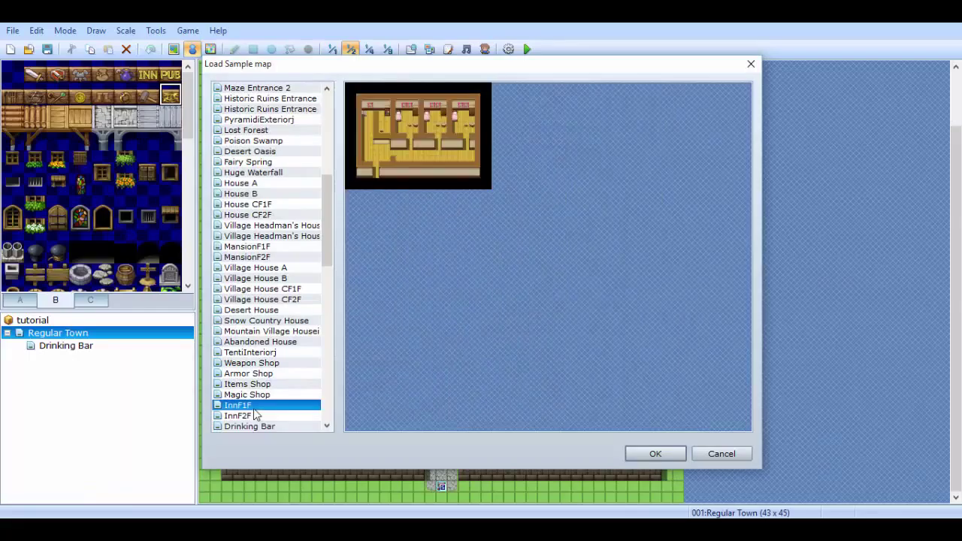
pyautogui.click(652, 456)
pyautogui.click(47, 332)
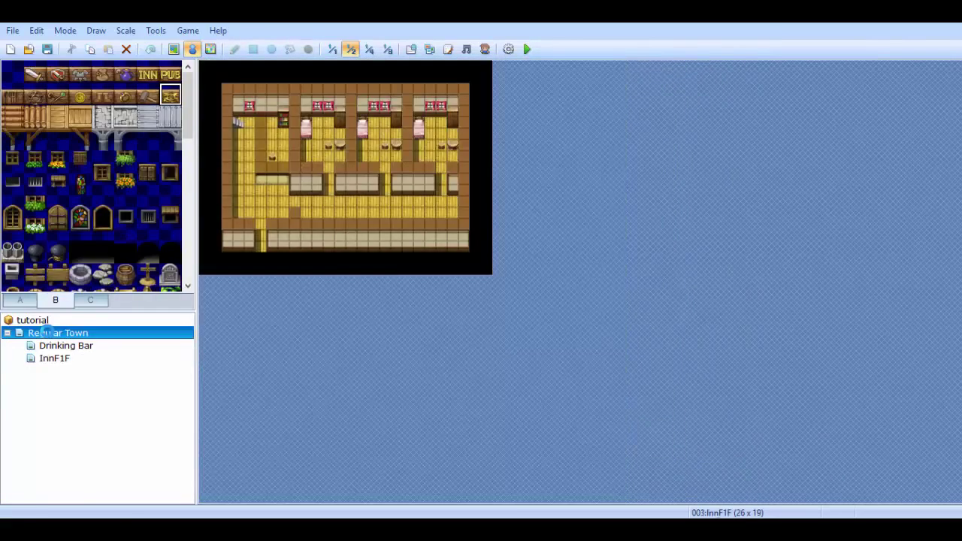
pyautogui.rightClick(47, 332)
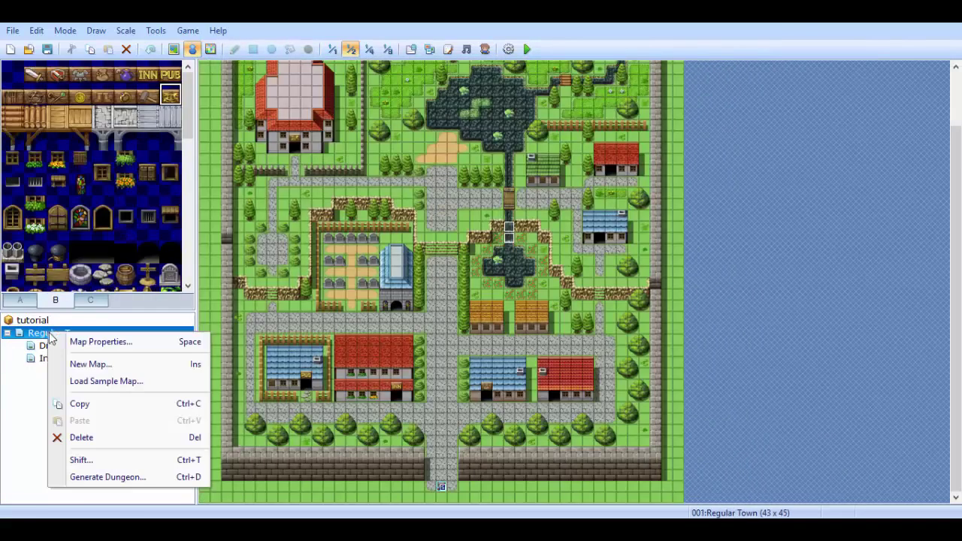
# Add the House A and Church sample maps under Regular Town
pyautogui.click(103, 385)
pyautogui.click(254, 226)
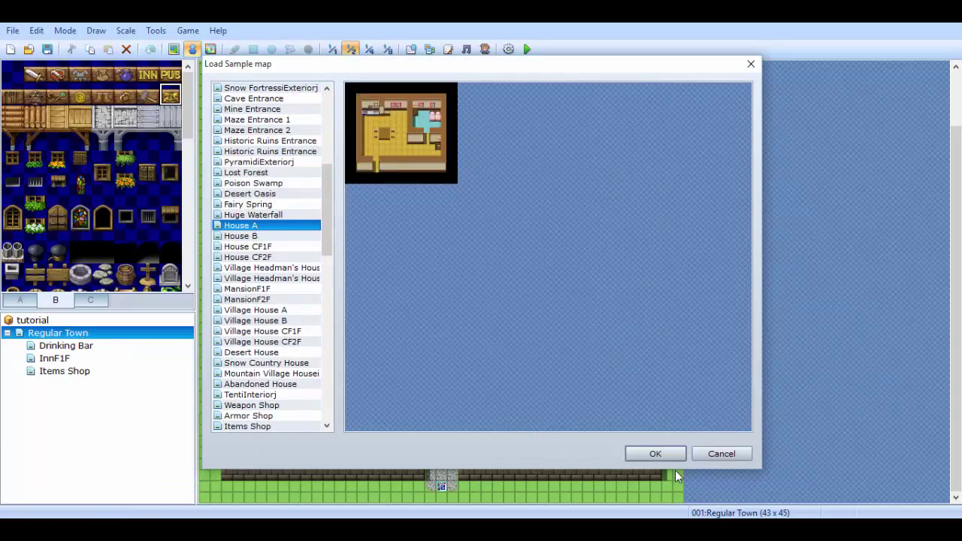
pyautogui.click(659, 453)
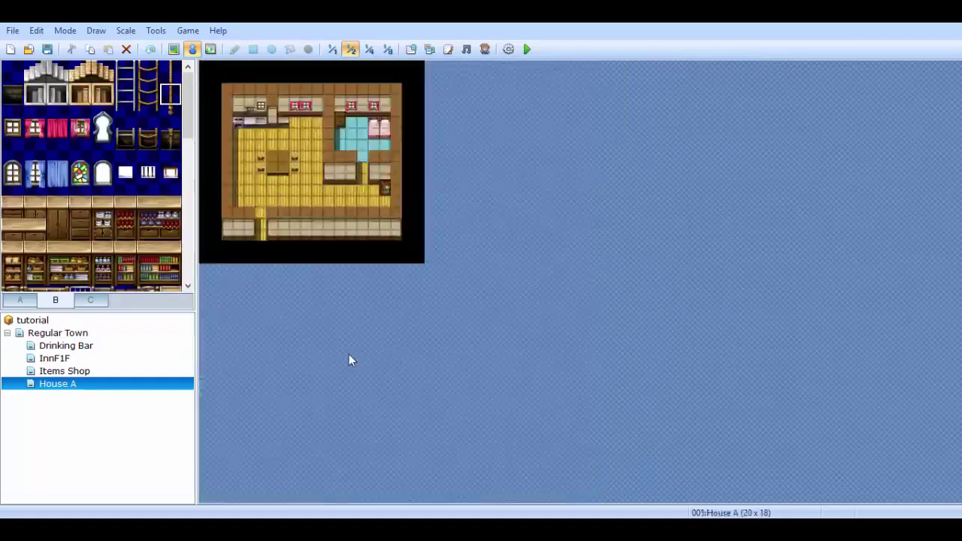
pyautogui.click(102, 334)
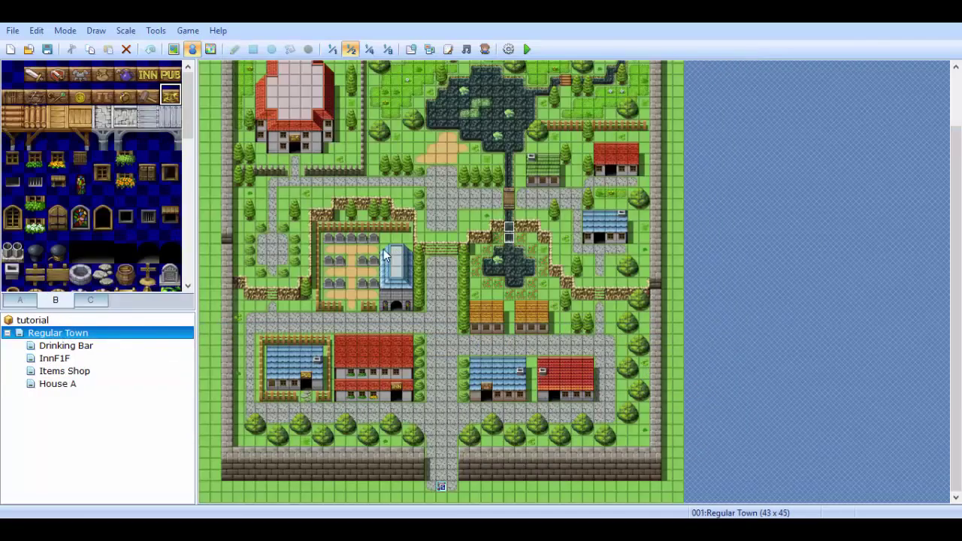
pyautogui.rightClick(61, 334)
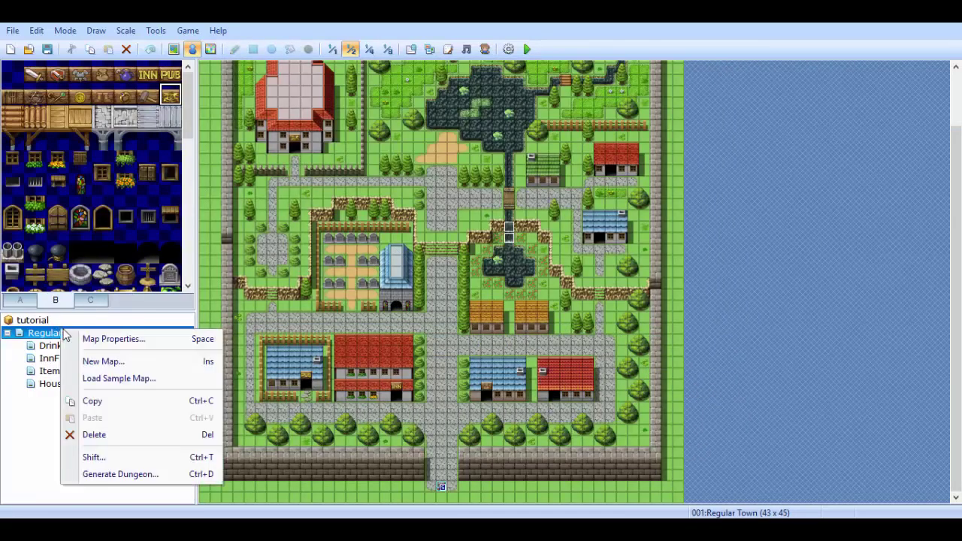
pyautogui.click(108, 378)
pyautogui.scroll(-8, 306, 345)
pyautogui.scroll(-3, 272, 386)
pyautogui.doubleClick(274, 347)
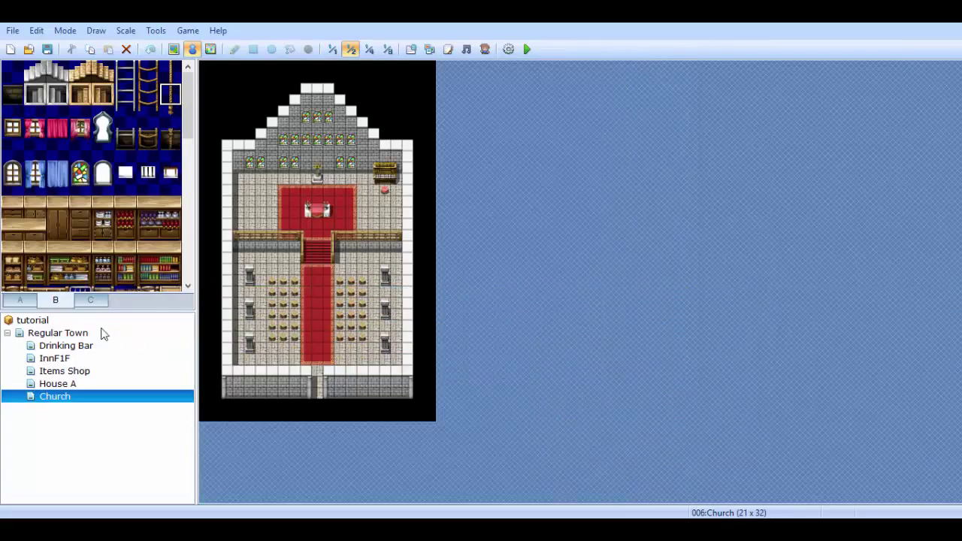
# Add the House B sample map under Regular Town
pyautogui.click(89, 337)
pyautogui.rightClick(93, 337)
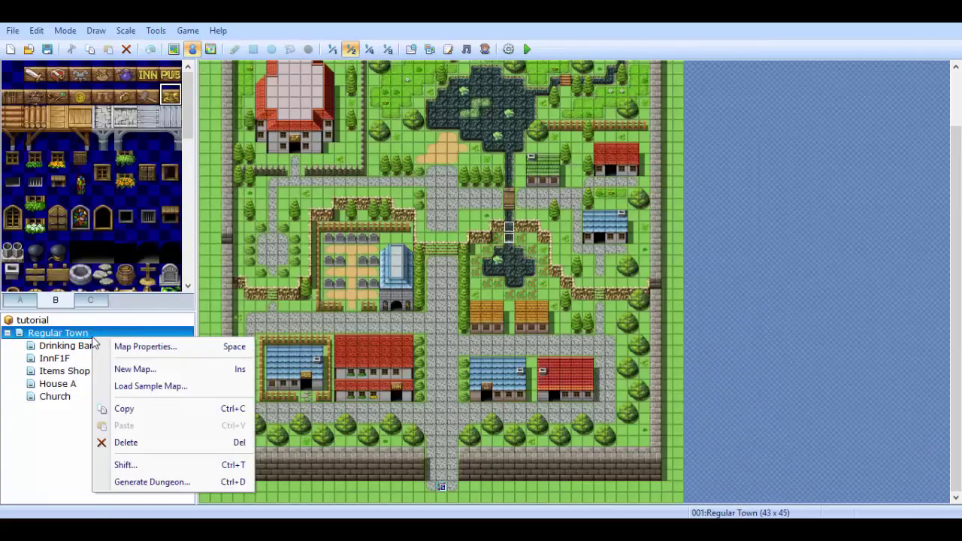
pyautogui.click(146, 387)
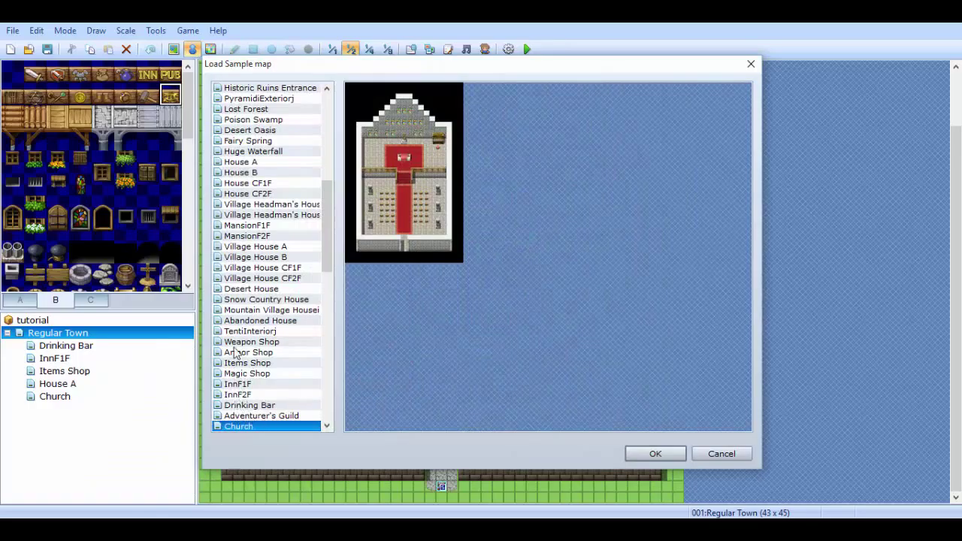
pyautogui.click(263, 178)
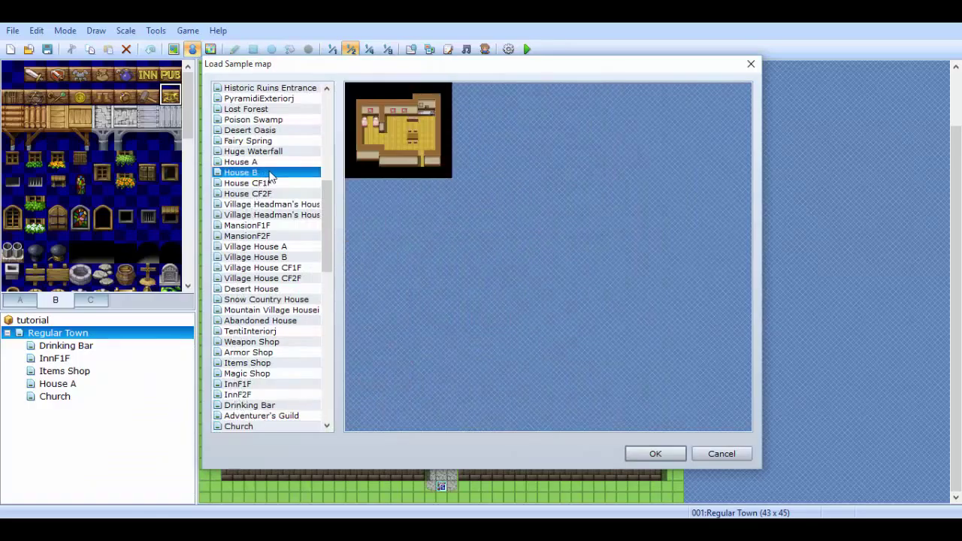
pyautogui.doubleClick(271, 176)
# After previewing House CF1F and CF2F, add Village House A under Regular Town
pyautogui.click(68, 333)
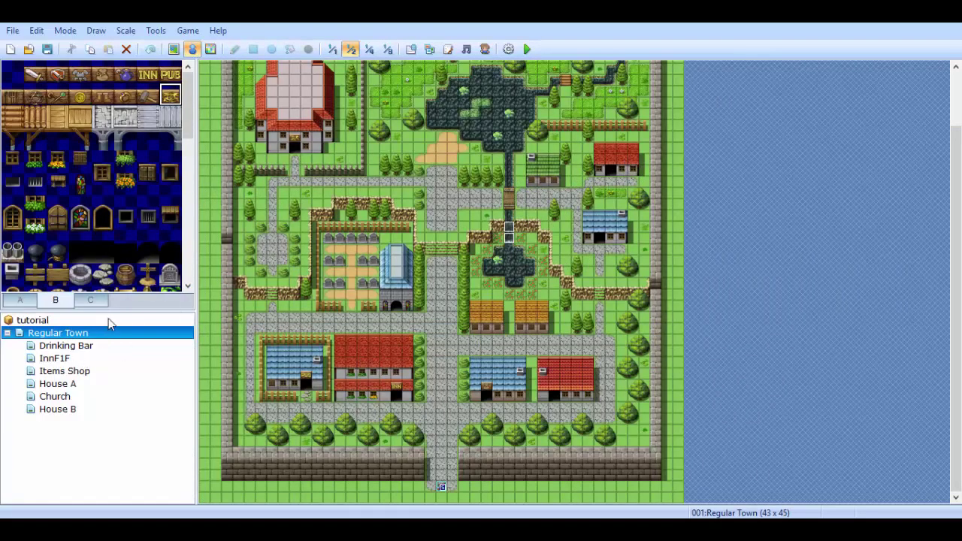
pyautogui.rightClick(117, 340)
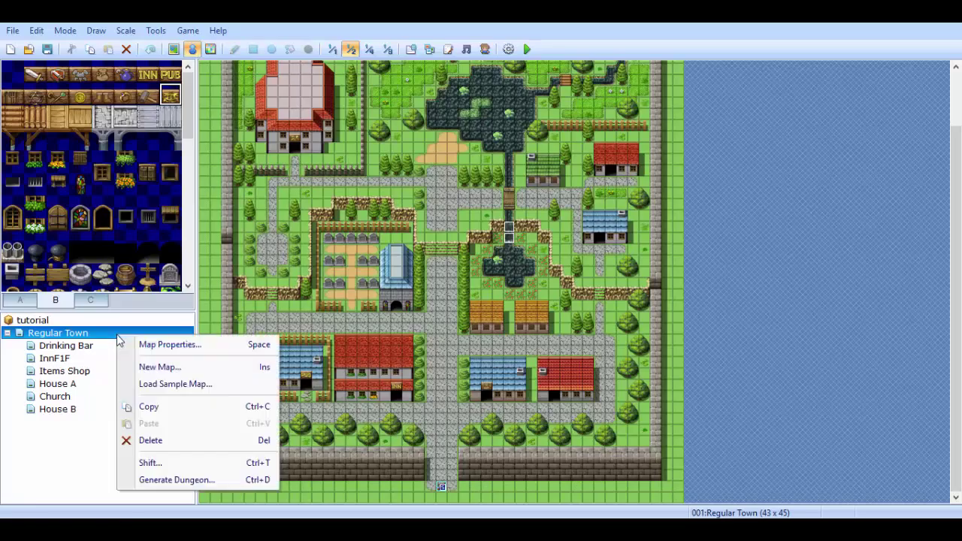
pyautogui.click(174, 384)
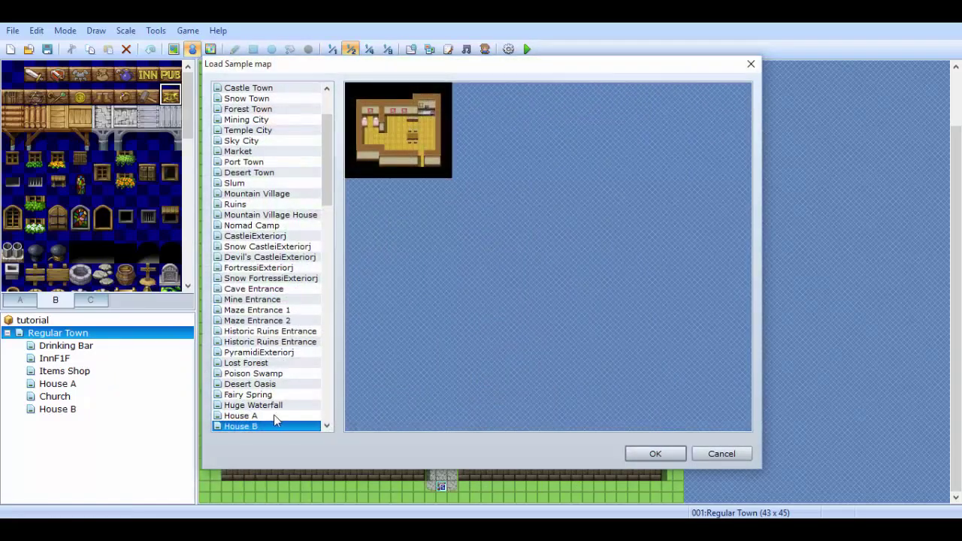
pyautogui.scroll(-2, 270, 417)
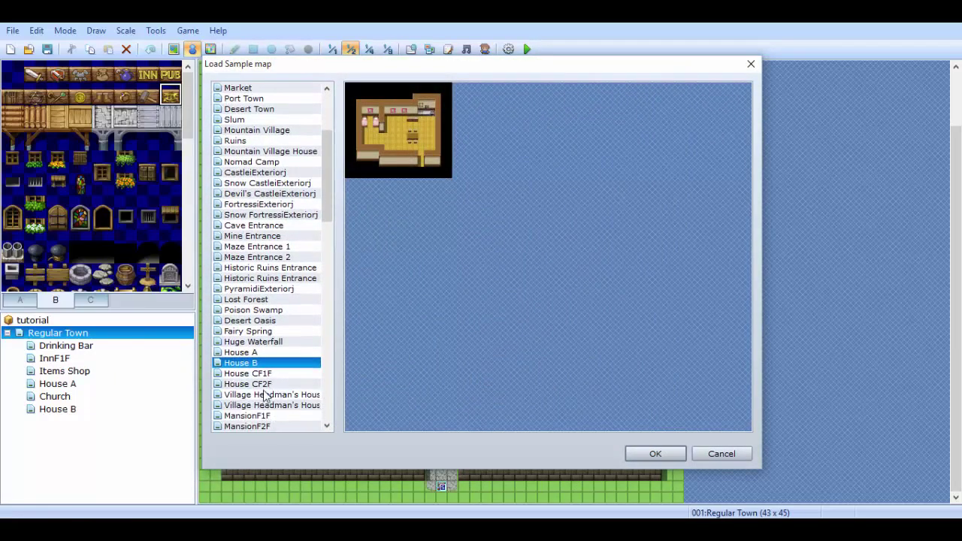
pyautogui.click(278, 373)
pyautogui.click(278, 385)
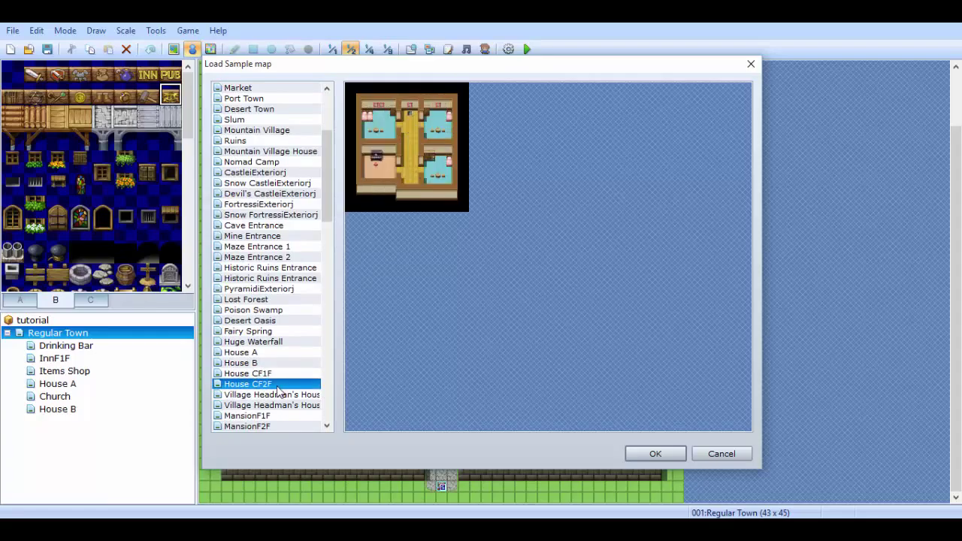
pyautogui.click(290, 374)
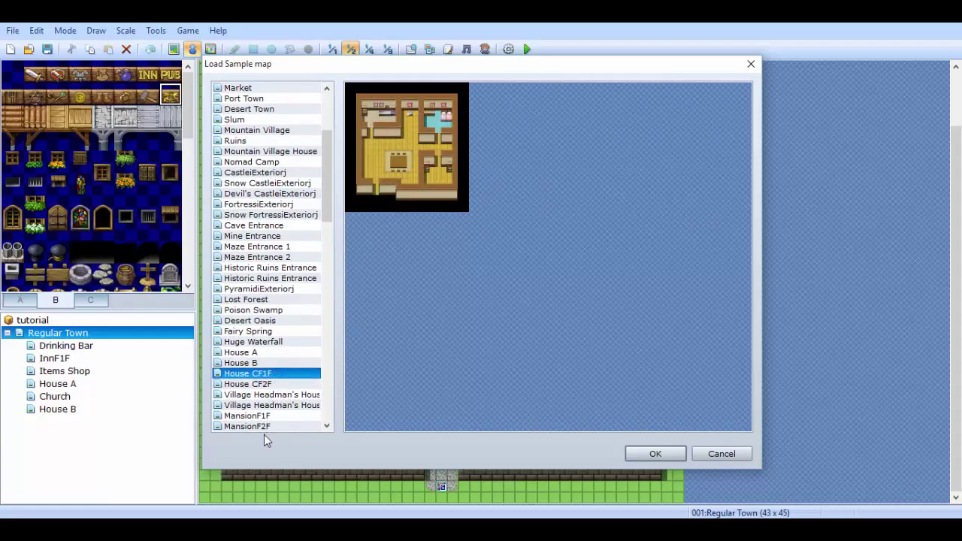
pyautogui.scroll(-2, 273, 397)
pyautogui.click(276, 373)
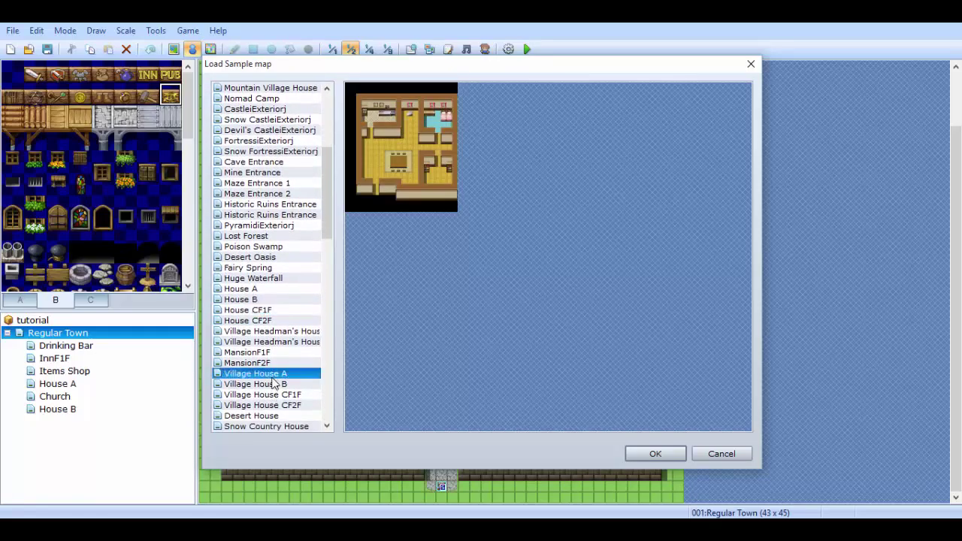
pyautogui.doubleClick(276, 373)
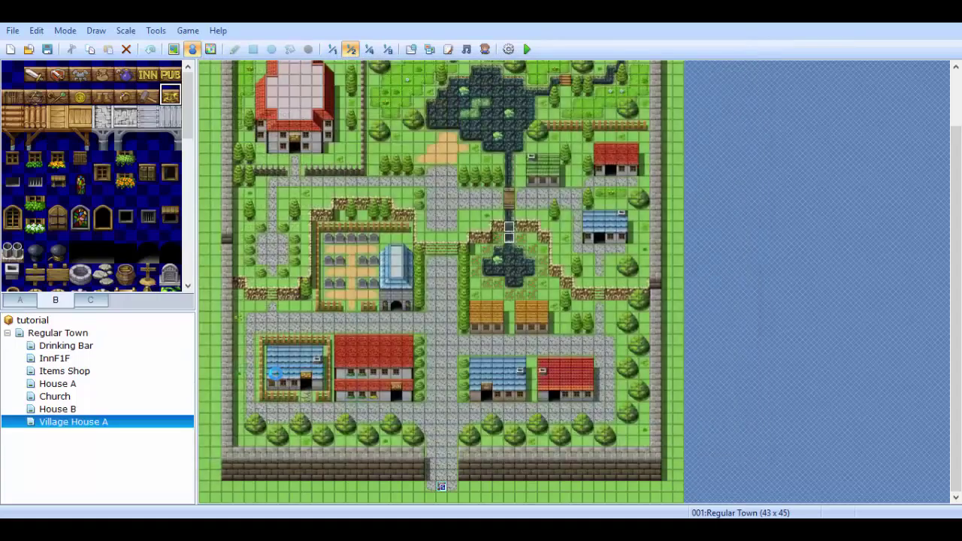
# Add the Library sample map under Regular Town, then load Regular Town in the editor
pyautogui.click(87, 334)
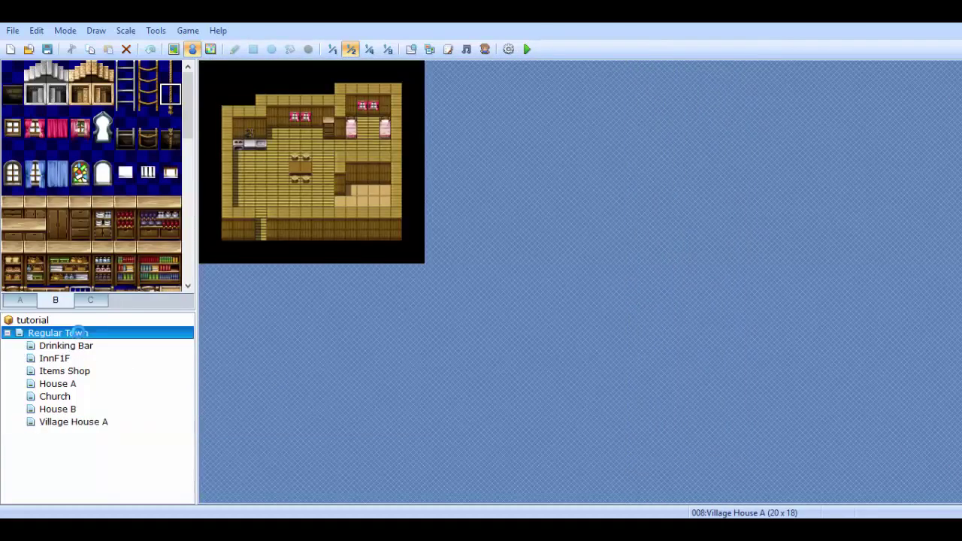
pyautogui.rightClick(89, 336)
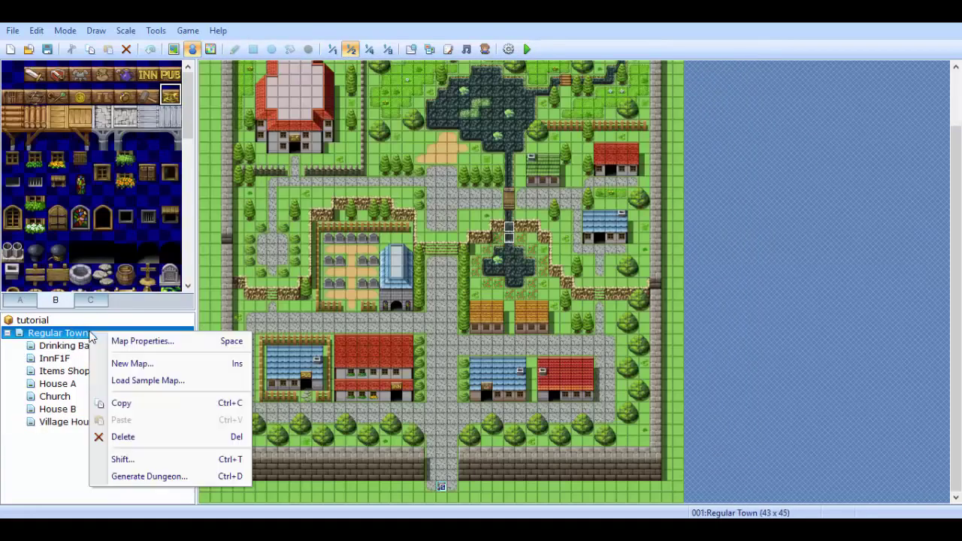
pyautogui.click(132, 381)
pyautogui.scroll(-7, 310, 338)
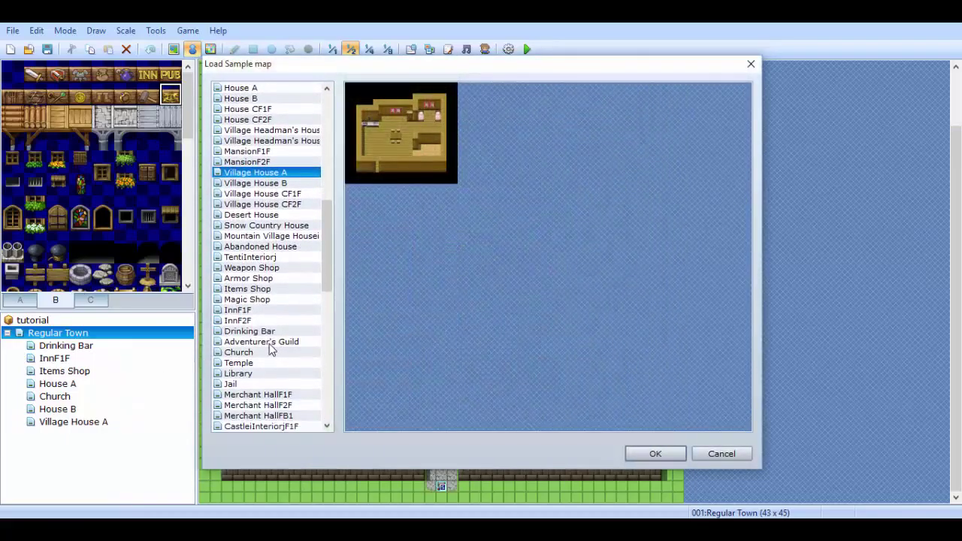
pyautogui.click(249, 375)
pyautogui.doubleClick(248, 376)
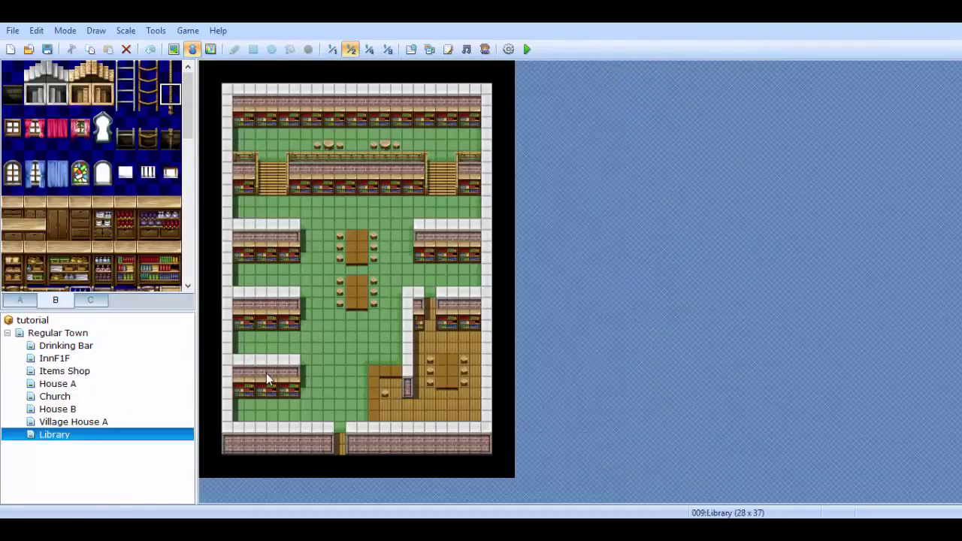
pyautogui.click(119, 331)
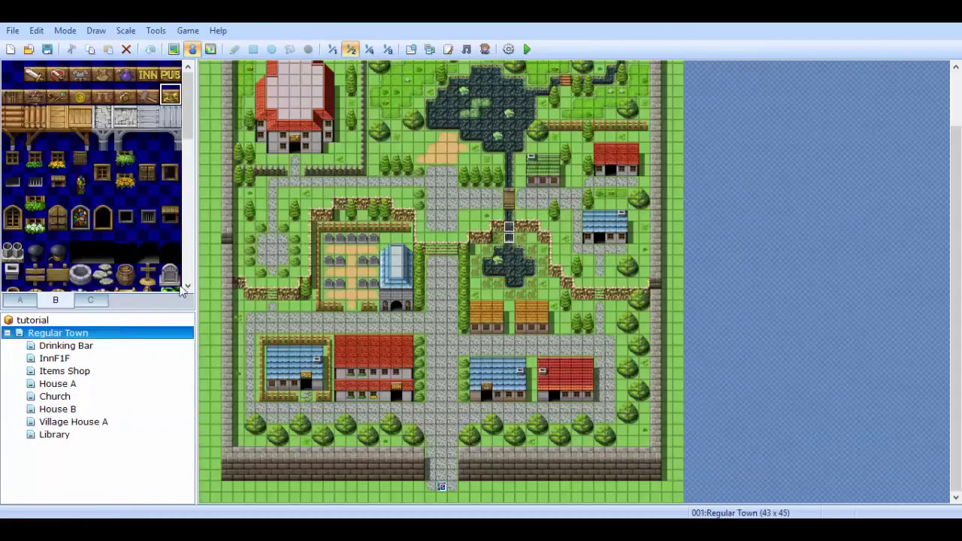
pyautogui.click(126, 344)
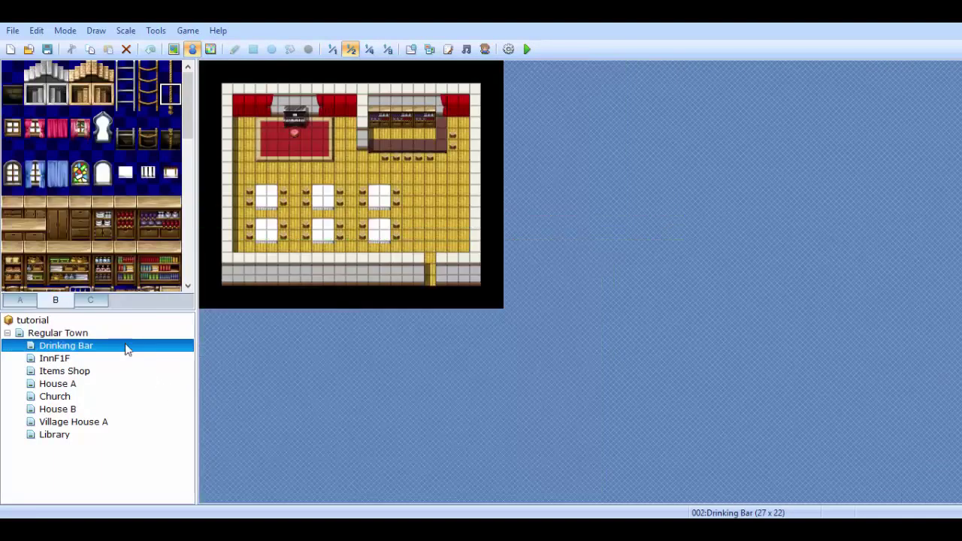
pyautogui.click(83, 332)
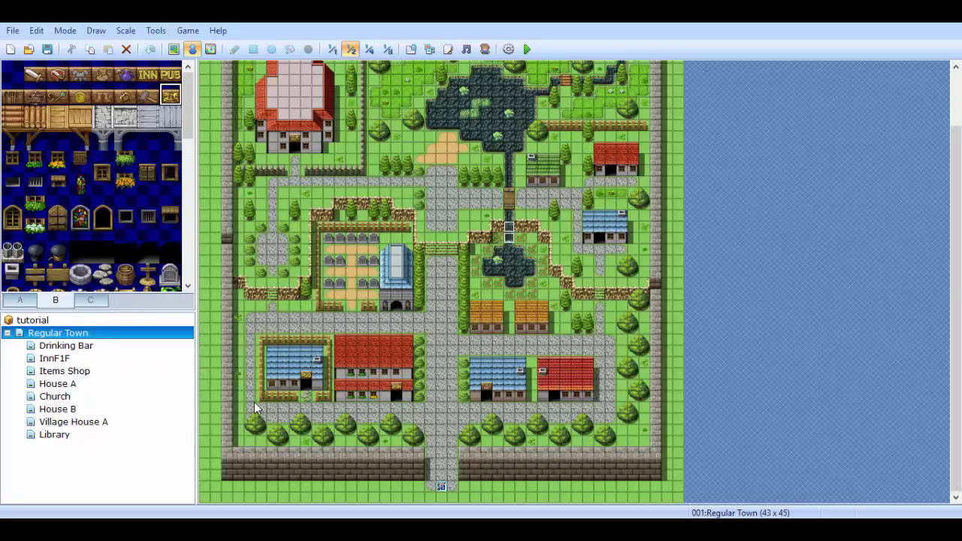
pyautogui.rightClick(305, 384)
pyautogui.click(306, 394)
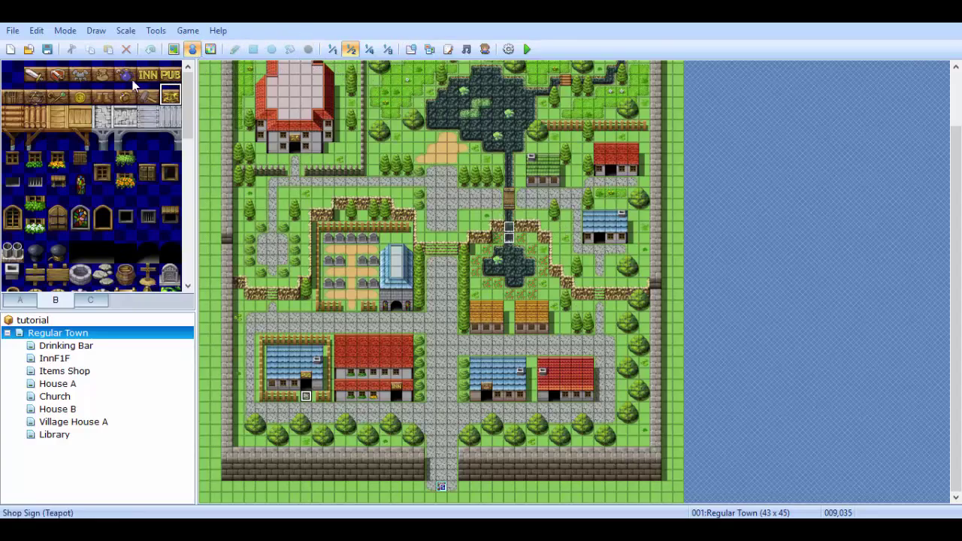
# Switch to Map mode and pencil a few wooden bridge spar tiles at the map's left edge
pyautogui.click(175, 51)
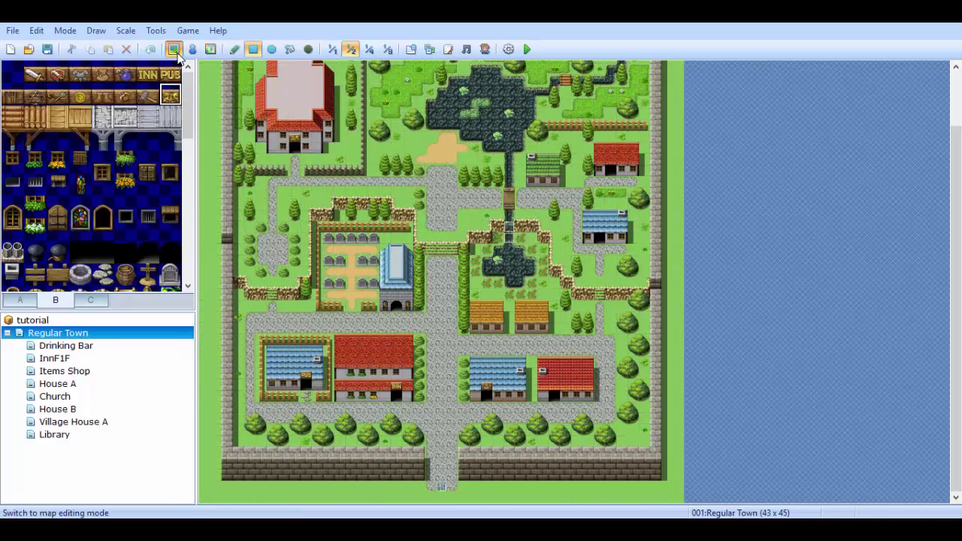
pyautogui.click(271, 49)
pyautogui.click(291, 50)
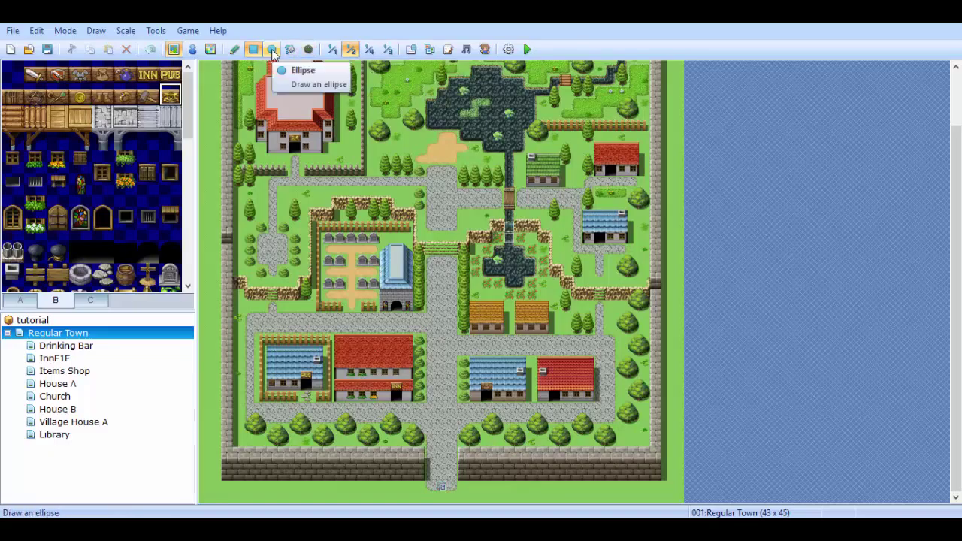
pyautogui.click(234, 51)
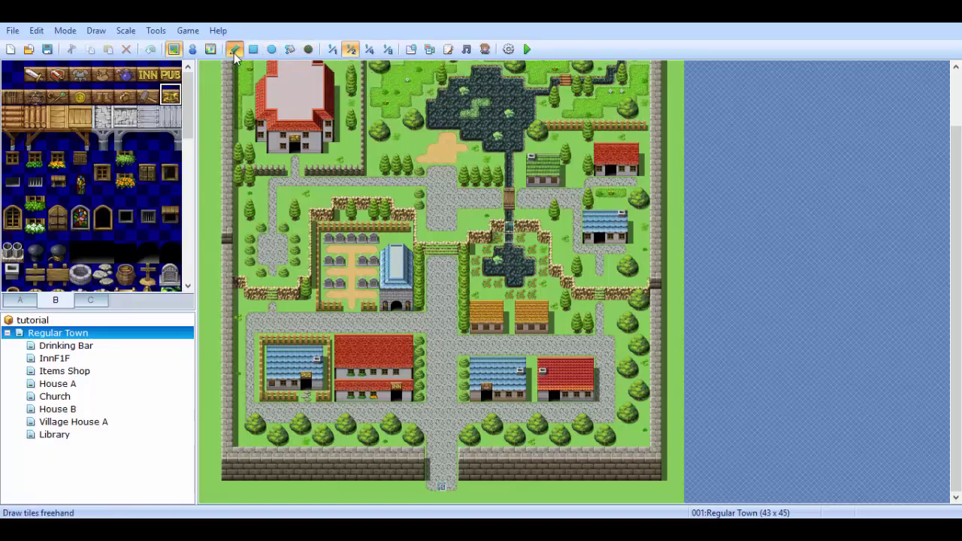
pyautogui.click(155, 171)
pyautogui.click(204, 119)
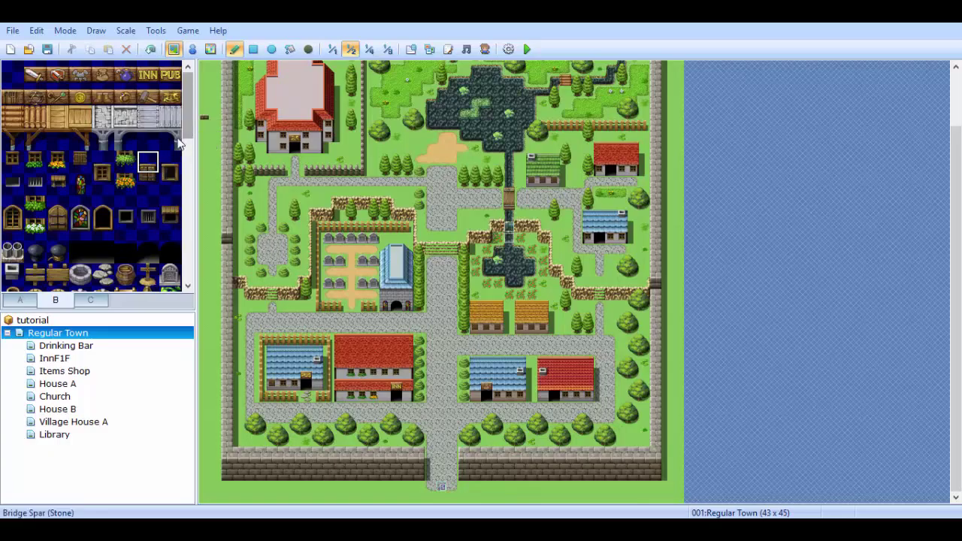
pyautogui.click(80, 118)
pyautogui.click(205, 114)
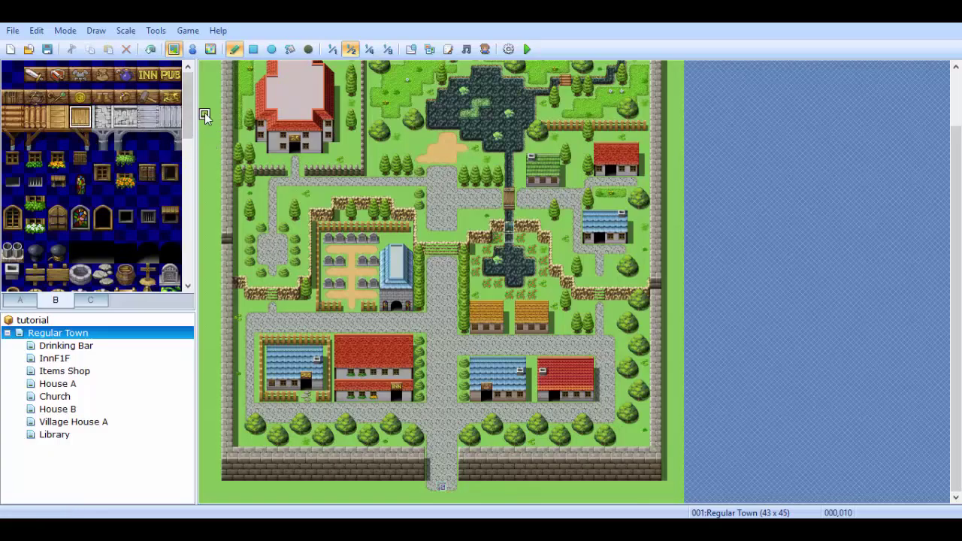
pyautogui.click(204, 125)
# Draw wooden-tile ellipses and a large wooden rectangle, undoing each with Ctrl+Z
pyautogui.click(272, 49)
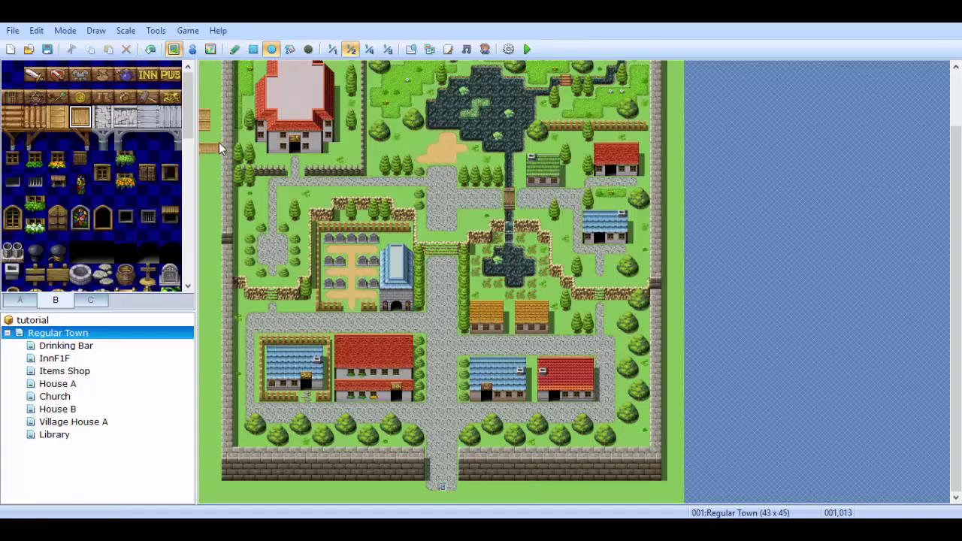
pyautogui.moveTo(212, 154); pyautogui.dragTo(211, 161)
pyautogui.moveTo(295, 194); pyautogui.dragTo(333, 238)
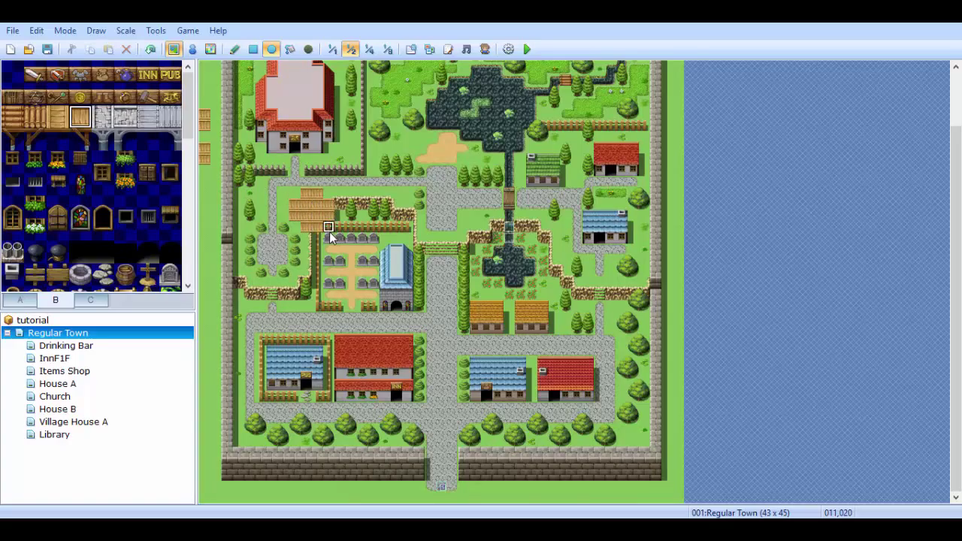
pyautogui.hotkey('ctrl', 'z')
pyautogui.hotkey('ctrl', 'z')
pyautogui.hotkey('ctrl', 'z')
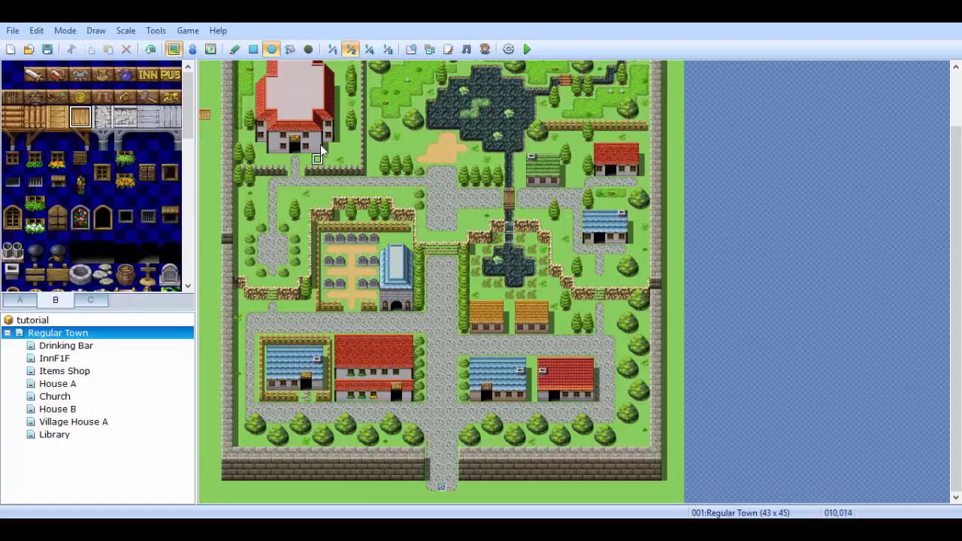
pyautogui.click(253, 49)
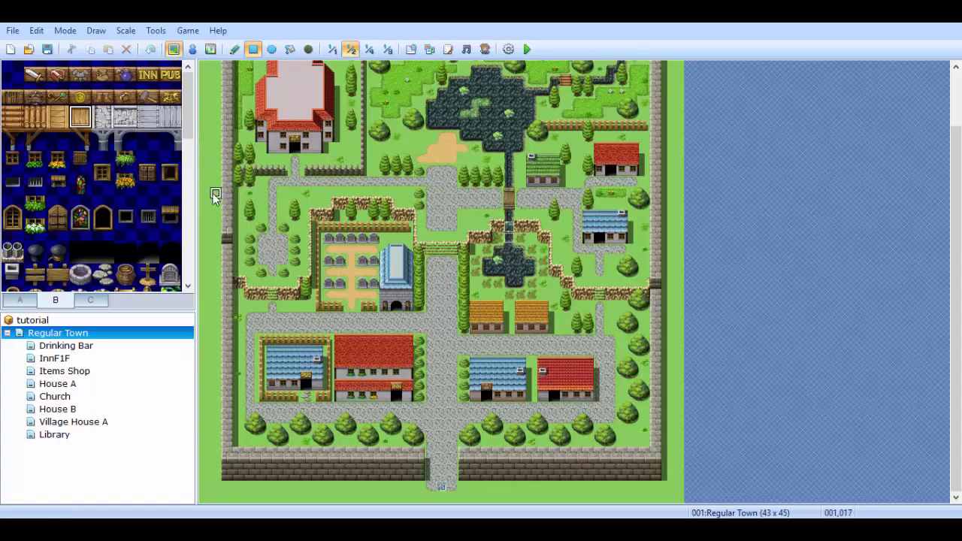
pyautogui.moveTo(295, 192); pyautogui.dragTo(472, 338)
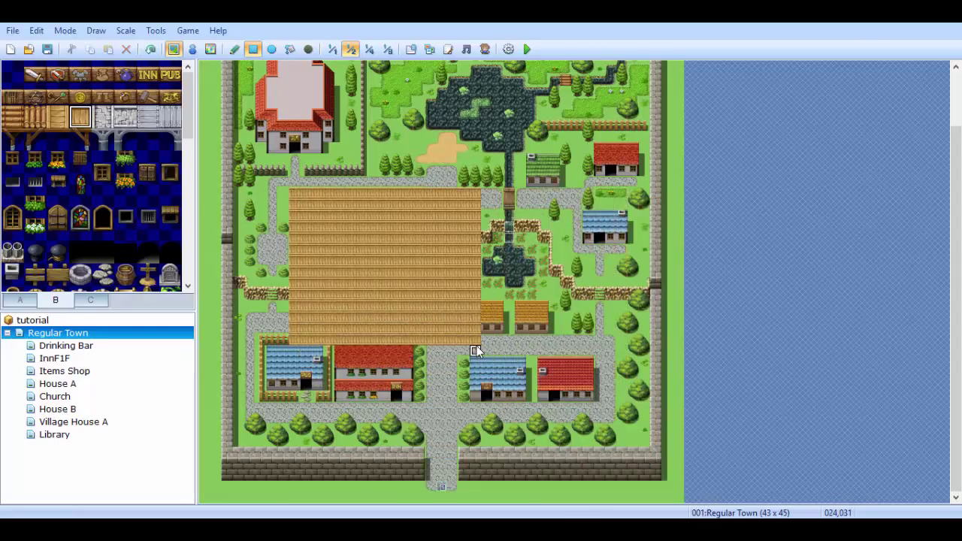
pyautogui.hotkey('ctrl', 'z')
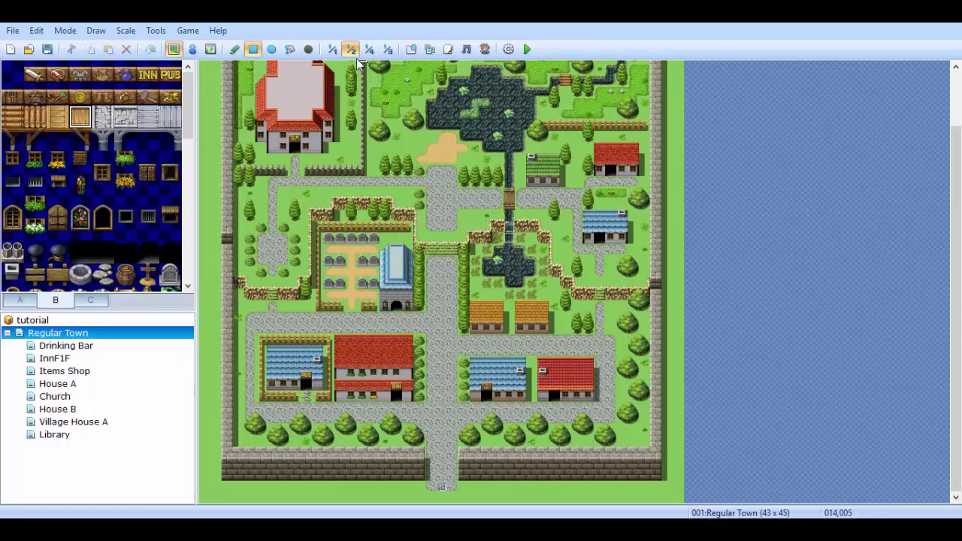
# Flood-fill a grass patch and path with wooden planks, then undo it
pyautogui.click(289, 49)
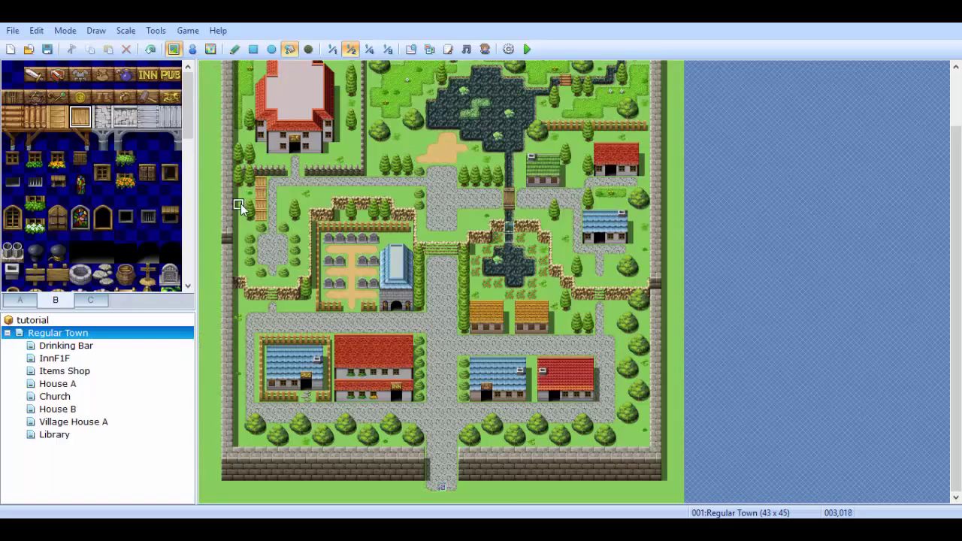
pyautogui.click(284, 197)
pyautogui.moveTo(283, 197); pyautogui.dragTo(340, 209)
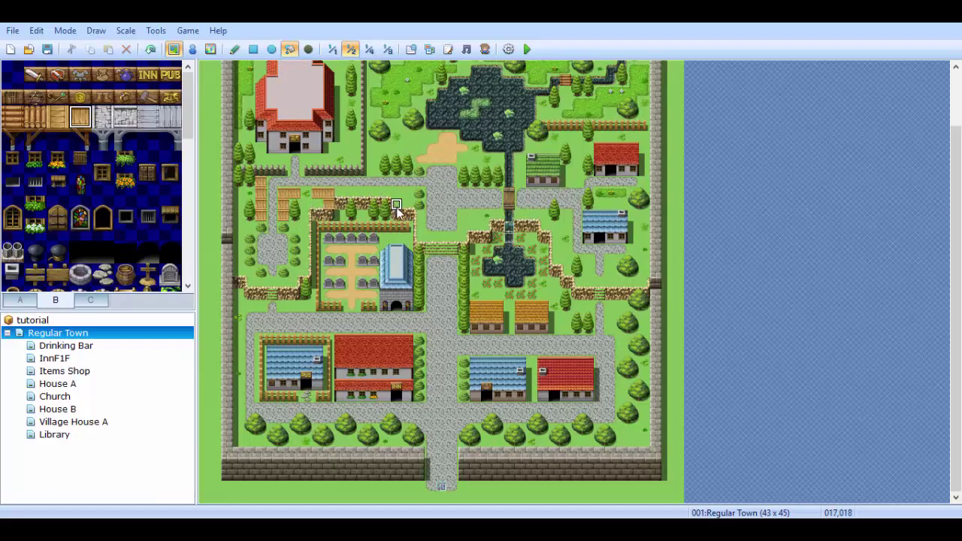
pyautogui.hotkey('ctrl', 'z')
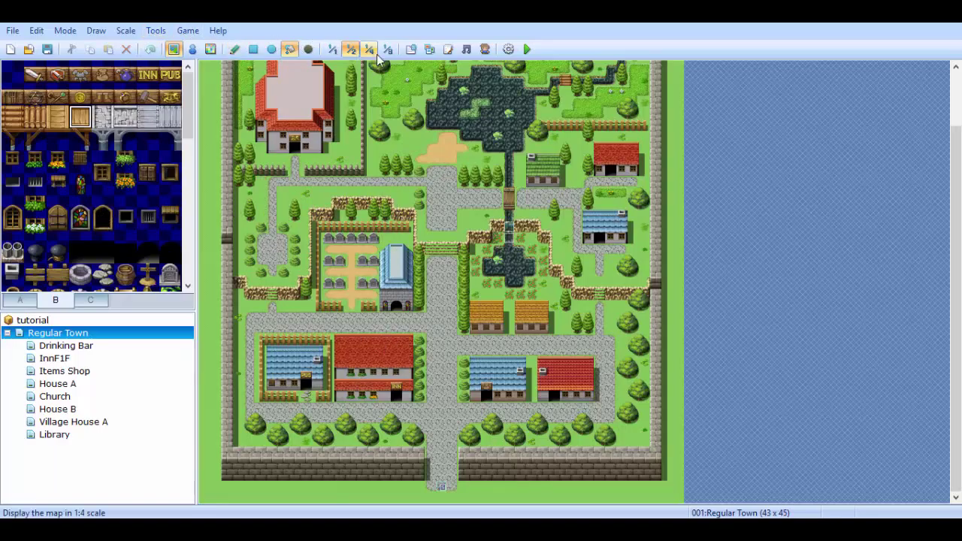
pyautogui.click(331, 49)
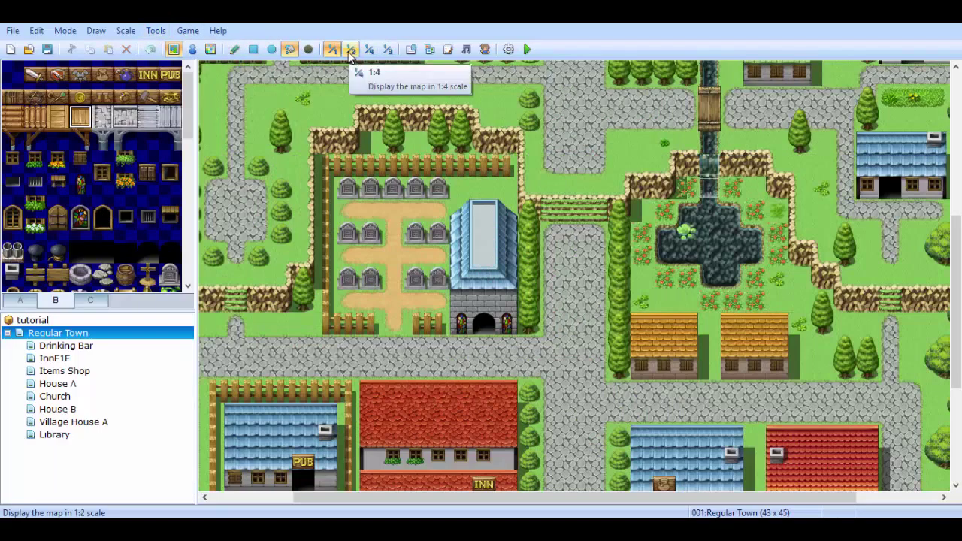
pyautogui.click(350, 48)
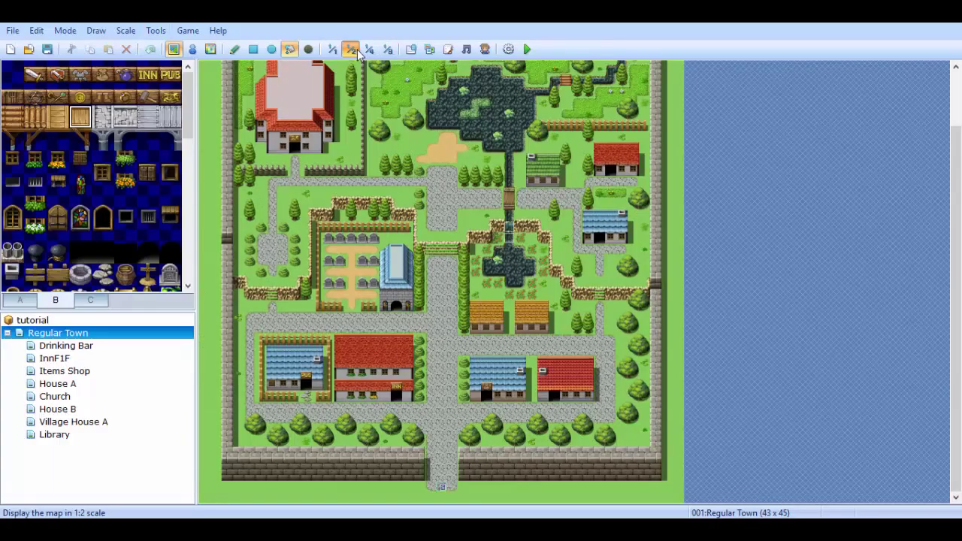
pyautogui.click(369, 49)
pyautogui.click(387, 49)
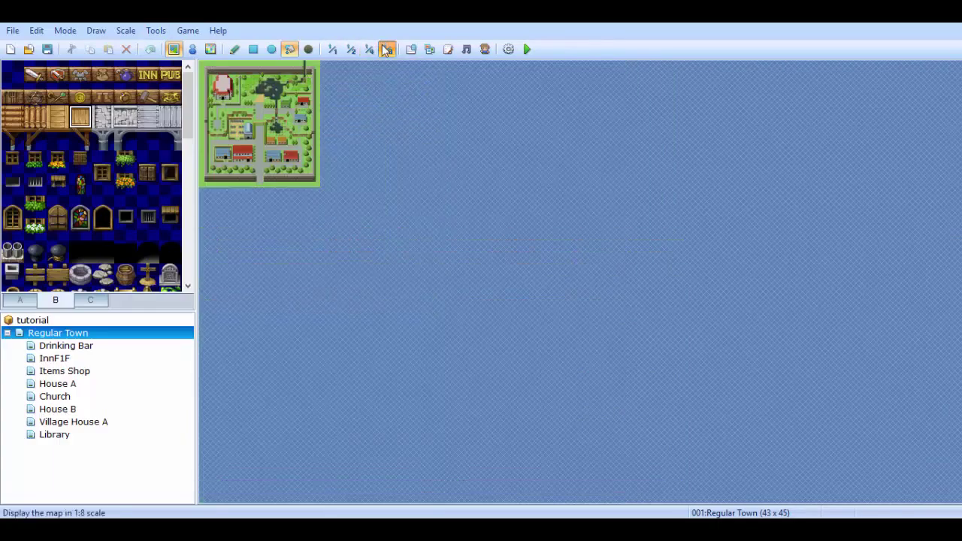
pyautogui.click(369, 49)
pyautogui.click(350, 49)
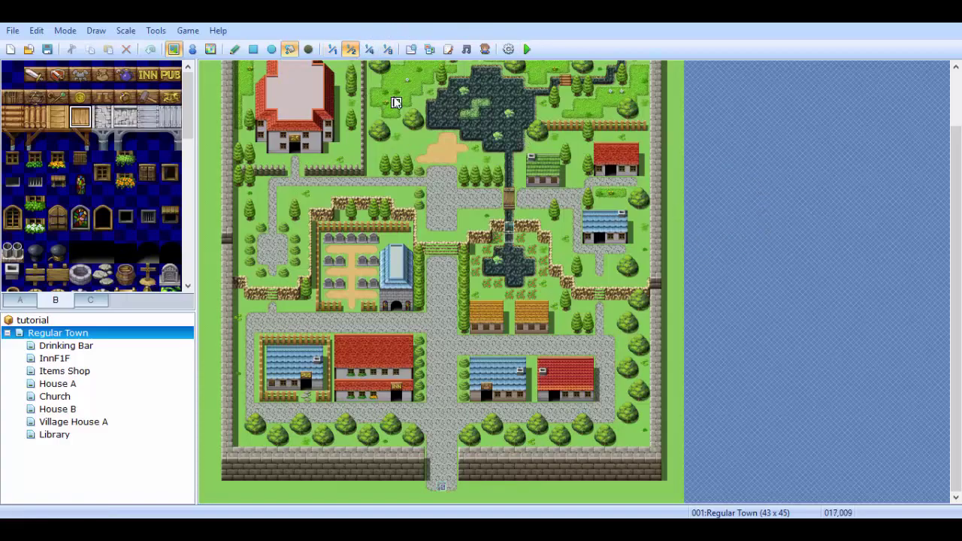
# Open the Database and view actors Terence and Brenda, returning to Eric
pyautogui.click(411, 50)
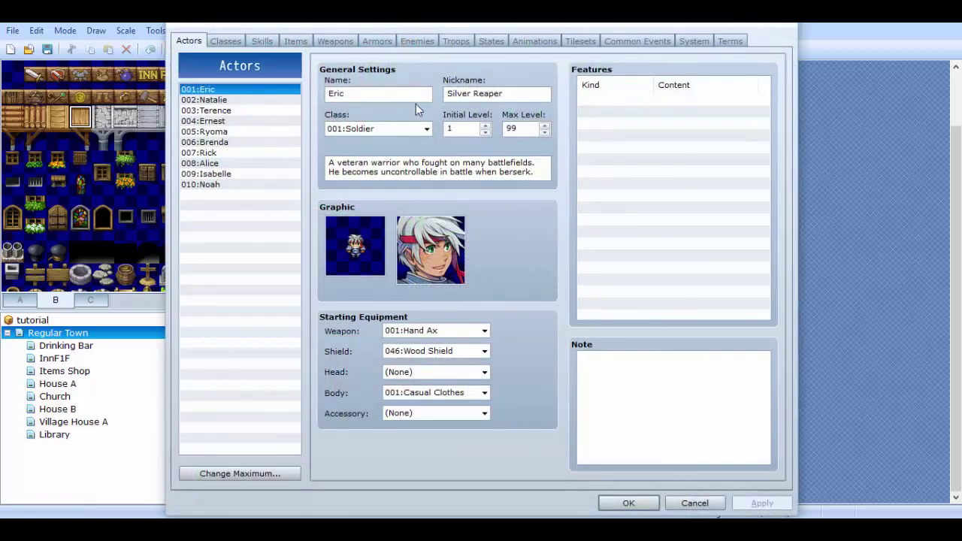
pyautogui.click(219, 110)
pyautogui.click(229, 142)
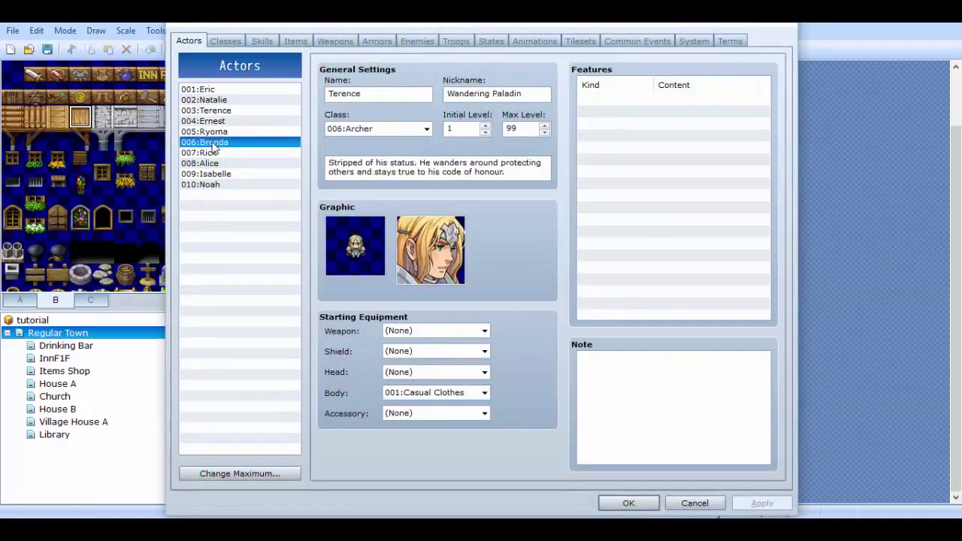
pyautogui.press('Home')
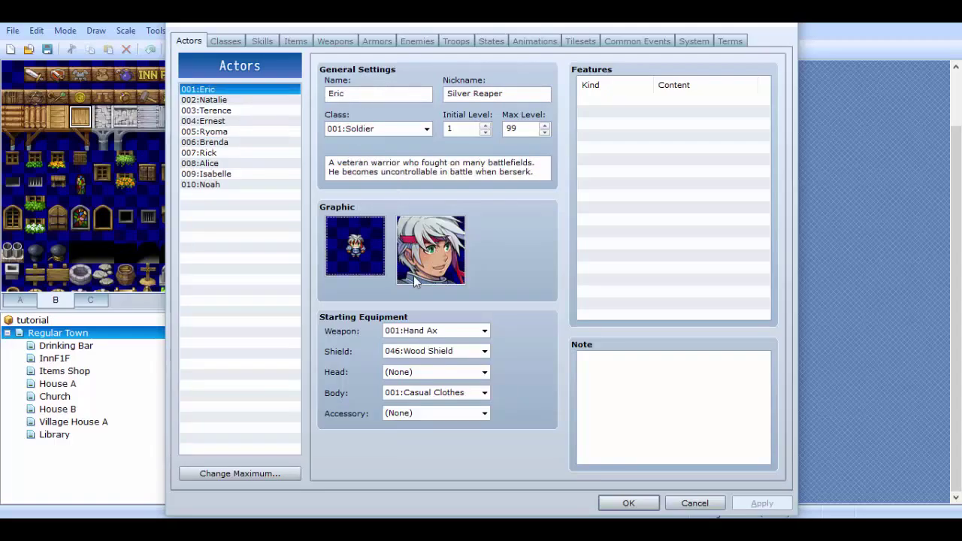
# Browse the Classes, Skills, Items, Weapons, Armors, Enemies (Succubus, Demon King, Wisp) and Troops pages
pyautogui.click(237, 42)
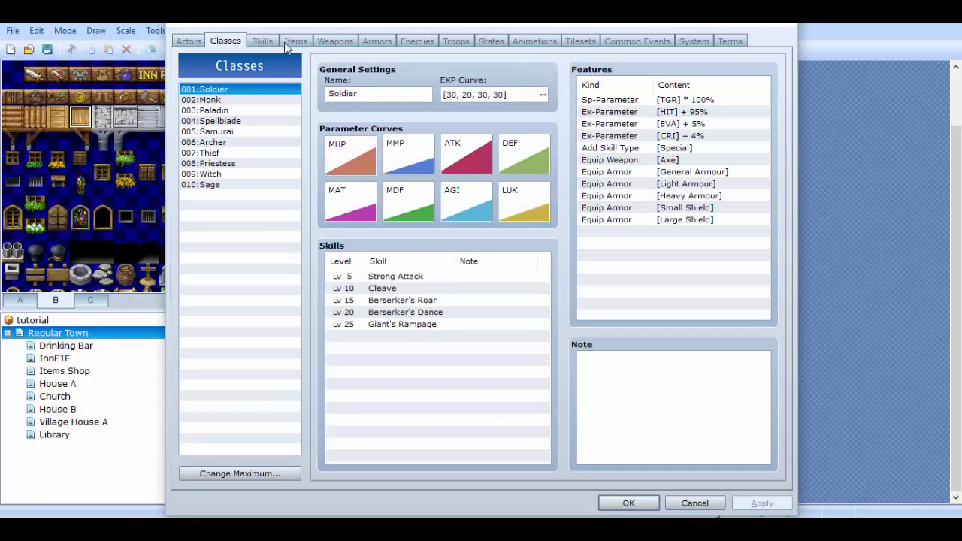
pyautogui.click(263, 41)
pyautogui.click(296, 41)
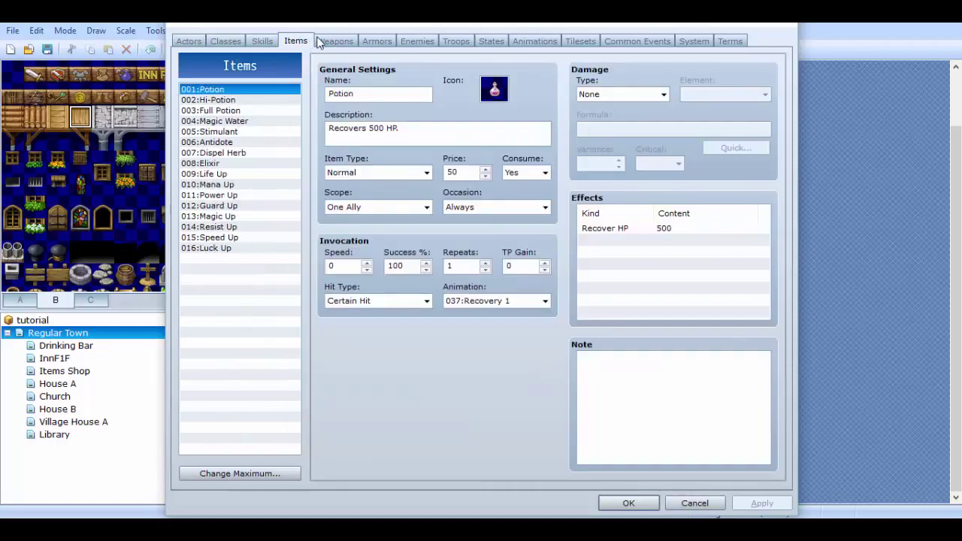
pyautogui.click(323, 42)
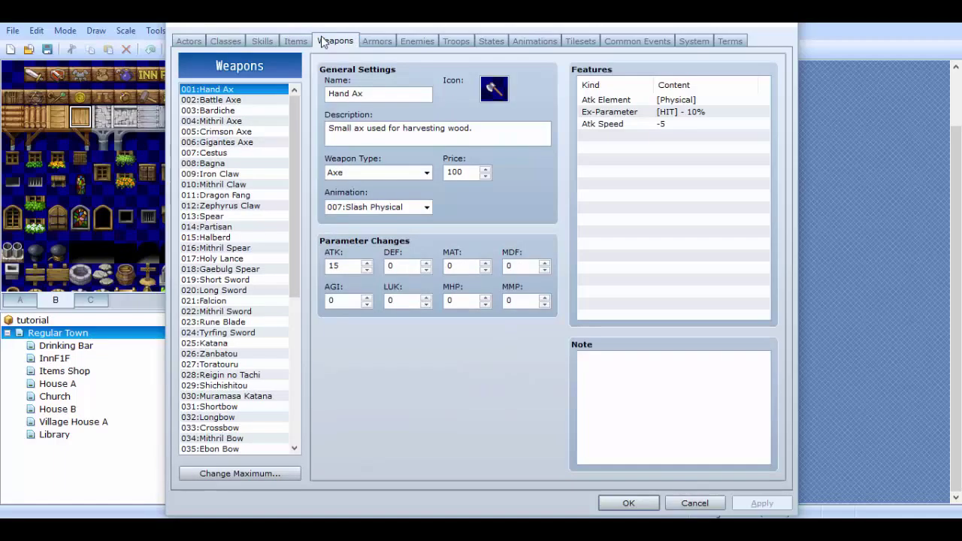
pyautogui.click(380, 42)
pyautogui.click(406, 39)
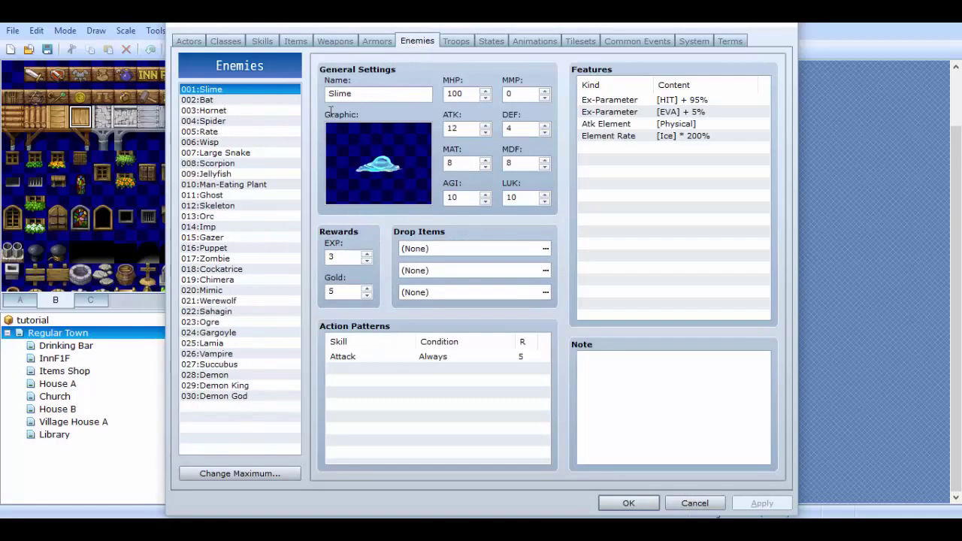
pyautogui.click(251, 364)
pyautogui.click(248, 385)
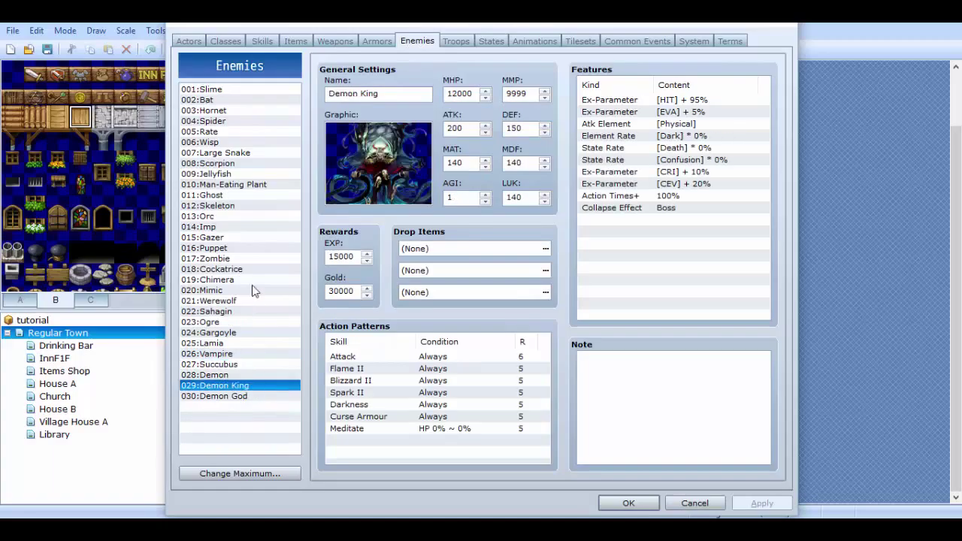
pyautogui.click(247, 142)
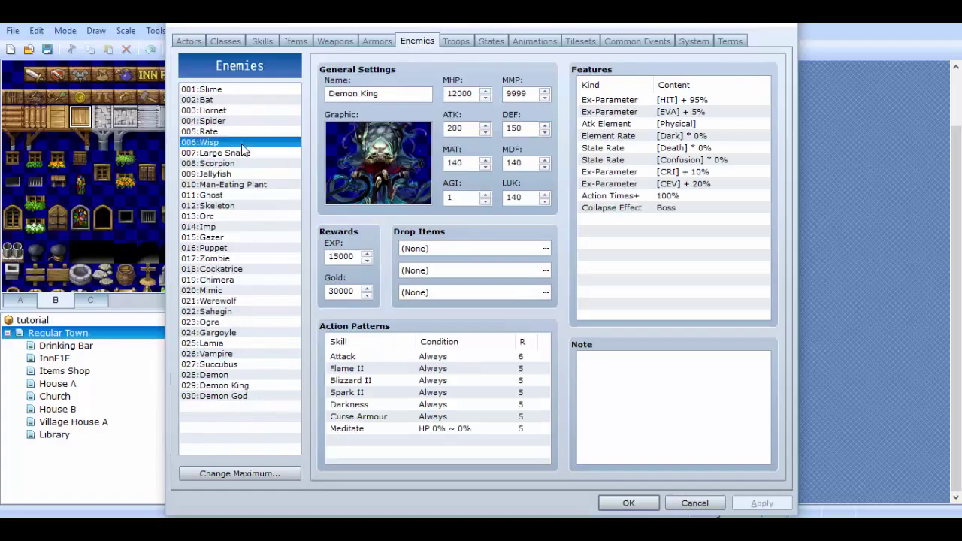
pyautogui.click(457, 41)
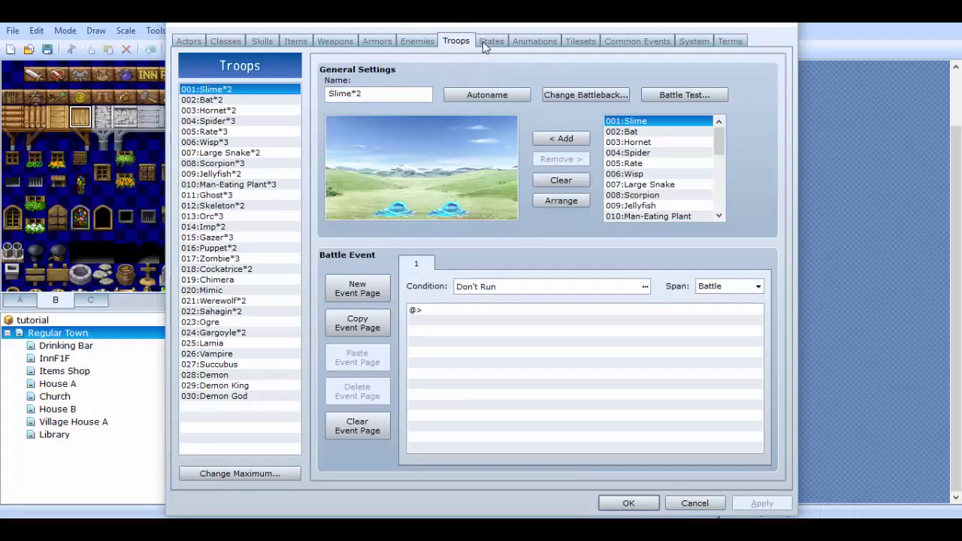
# Check the States, Animations, Common Events, System and Terms pages, then close the Database with OK
pyautogui.click(485, 41)
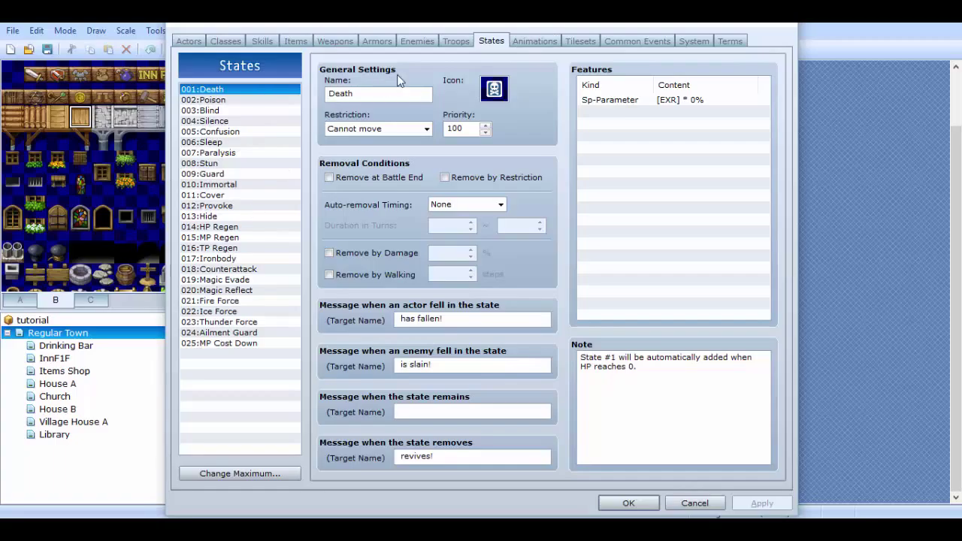
pyautogui.click(549, 41)
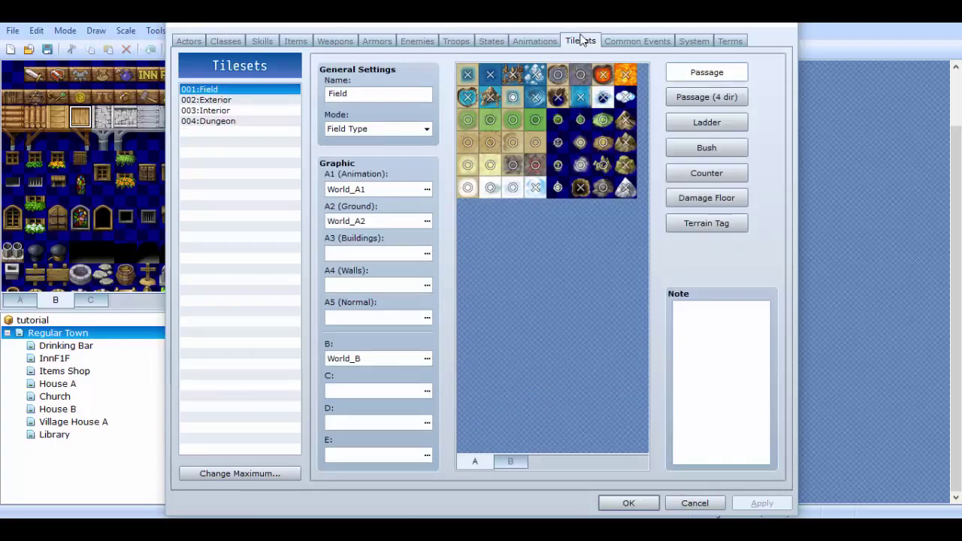
pyautogui.click(629, 42)
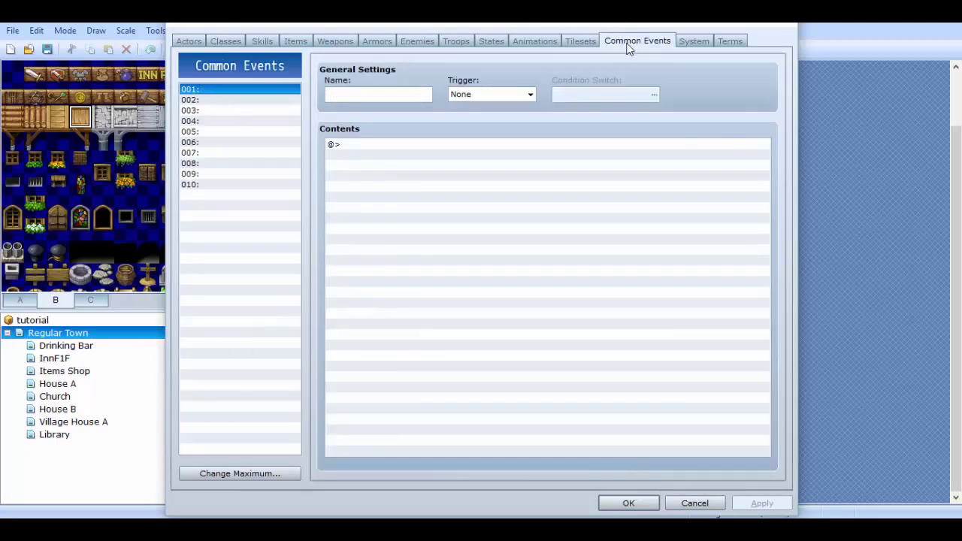
pyautogui.click(693, 41)
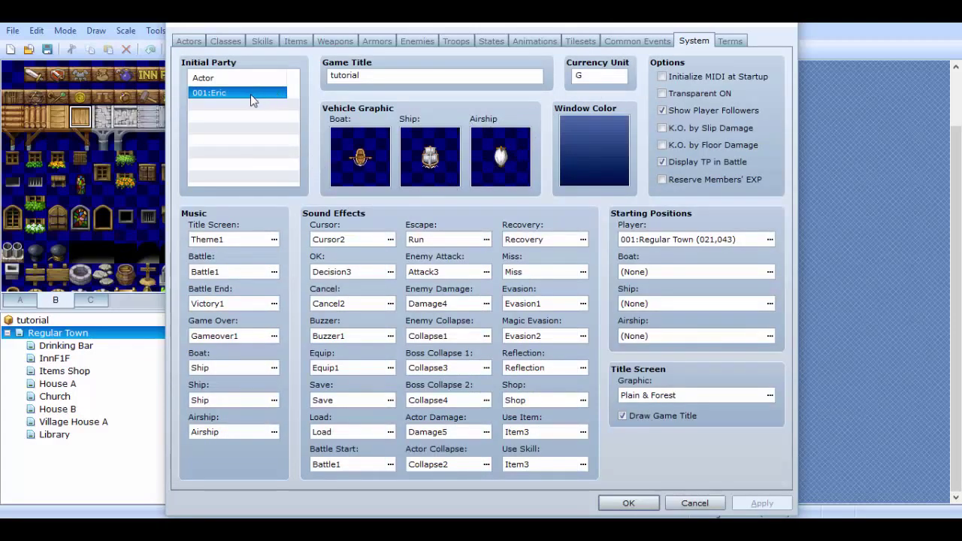
pyautogui.doubleClick(433, 71)
pyautogui.click(620, 146)
pyautogui.click(696, 398)
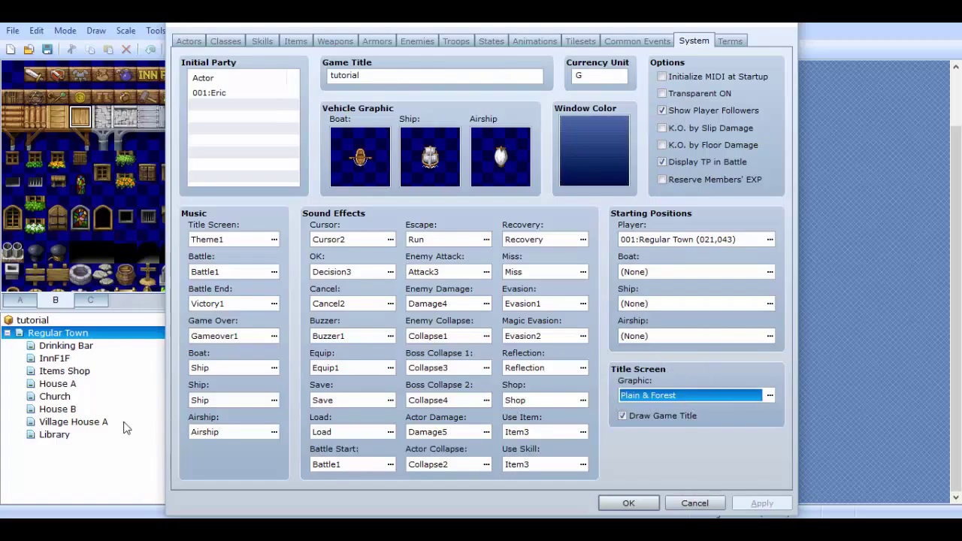
pyautogui.click(205, 368)
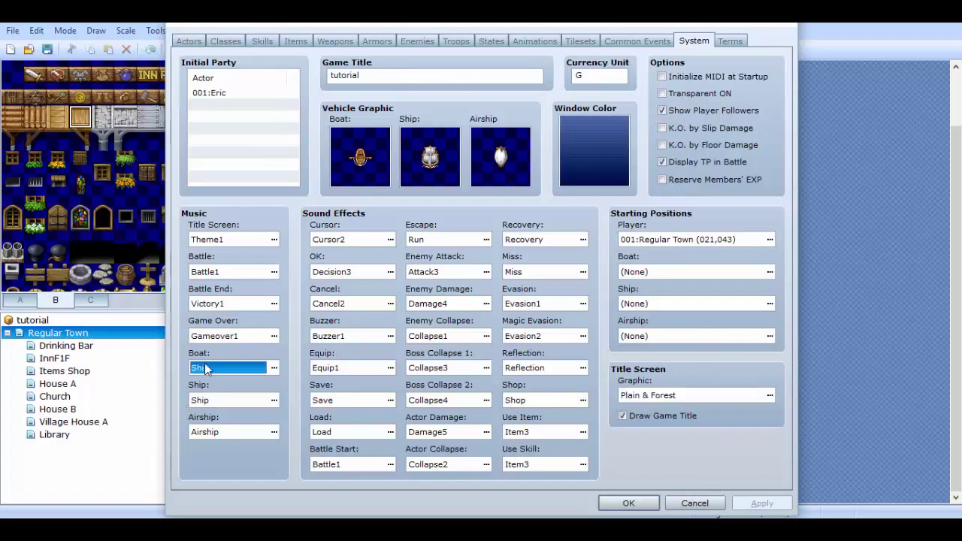
pyautogui.click(730, 42)
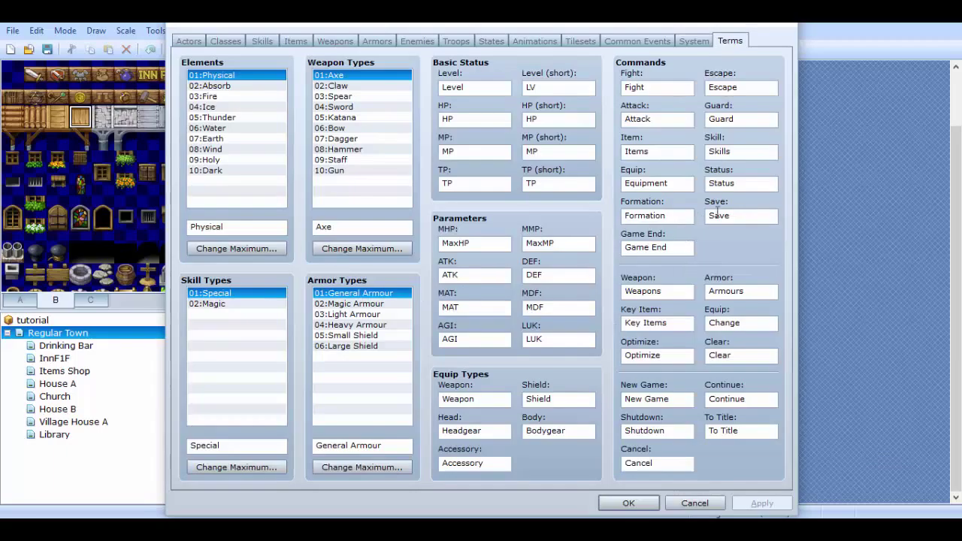
pyautogui.click(628, 503)
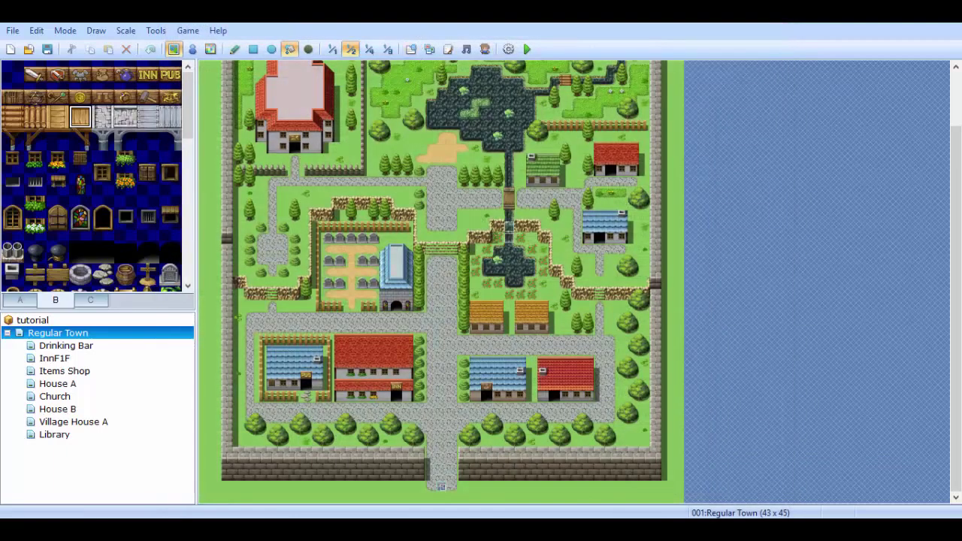
pyautogui.click(428, 49)
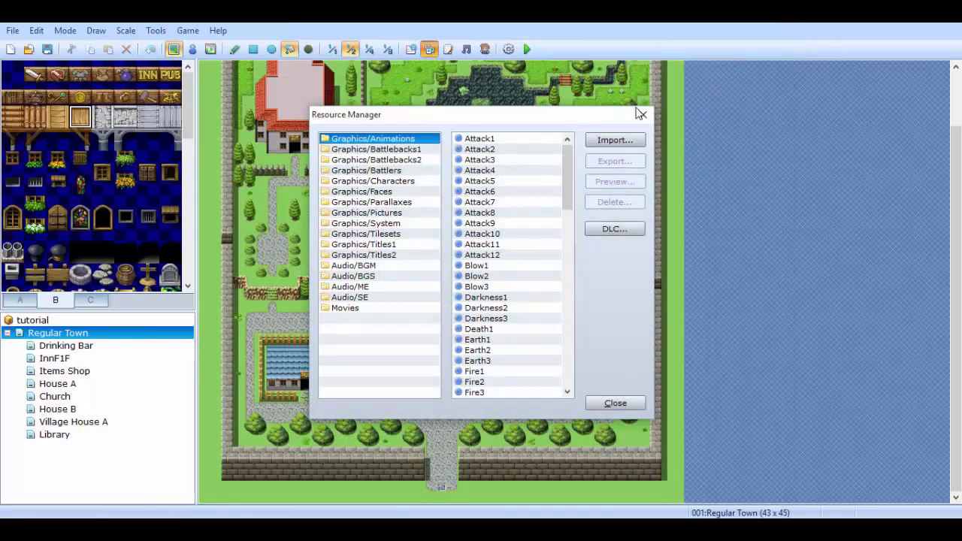
pyautogui.click(642, 115)
pyautogui.click(447, 52)
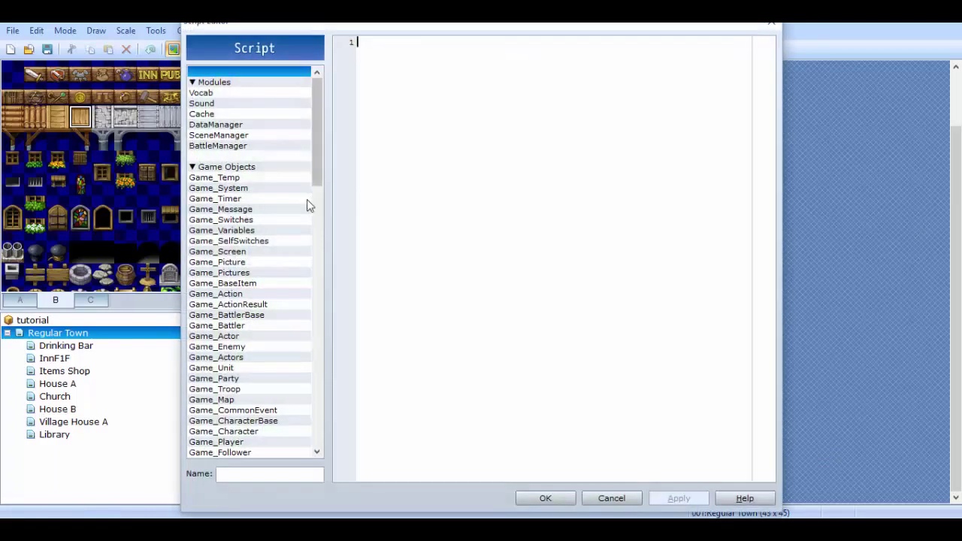
pyautogui.moveTo(318, 146); pyautogui.dragTo(280, 200)
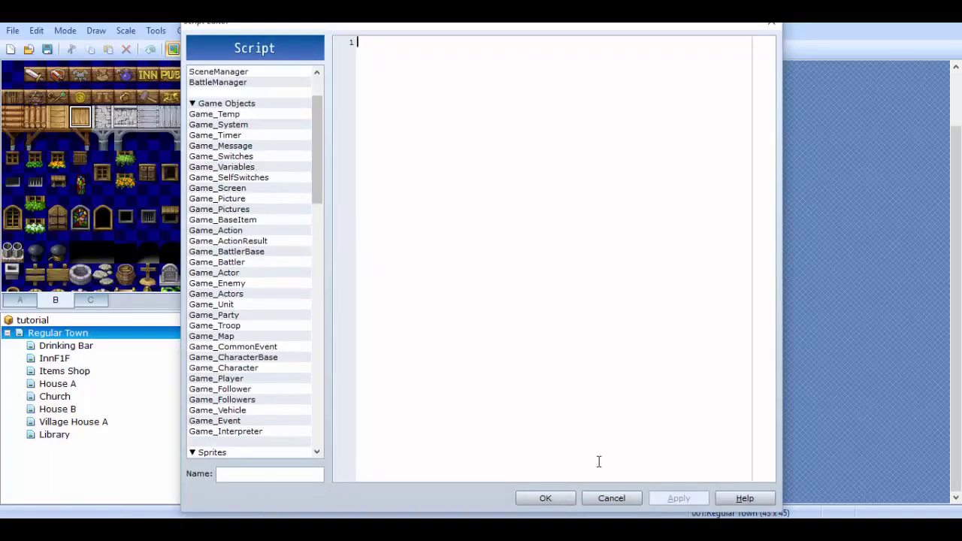
pyautogui.click(561, 496)
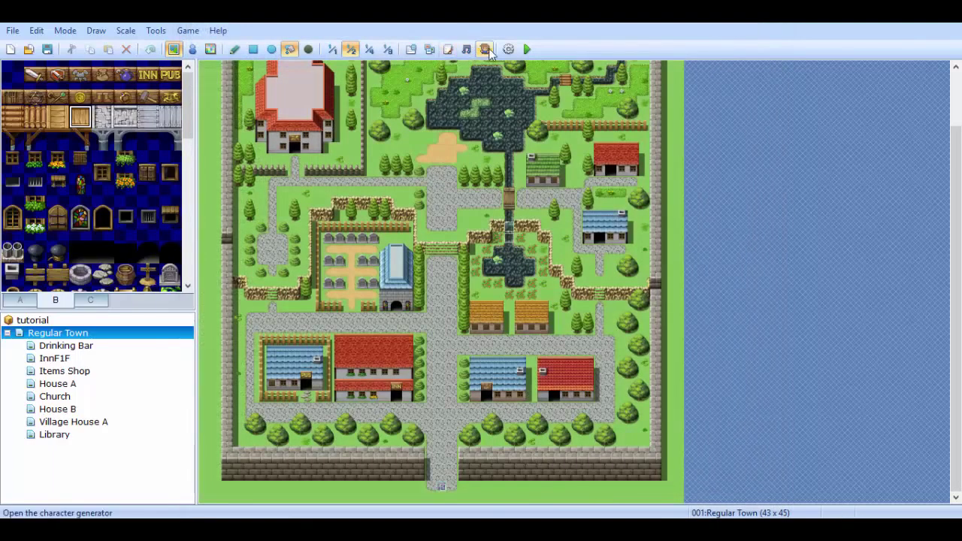
pyautogui.click(466, 49)
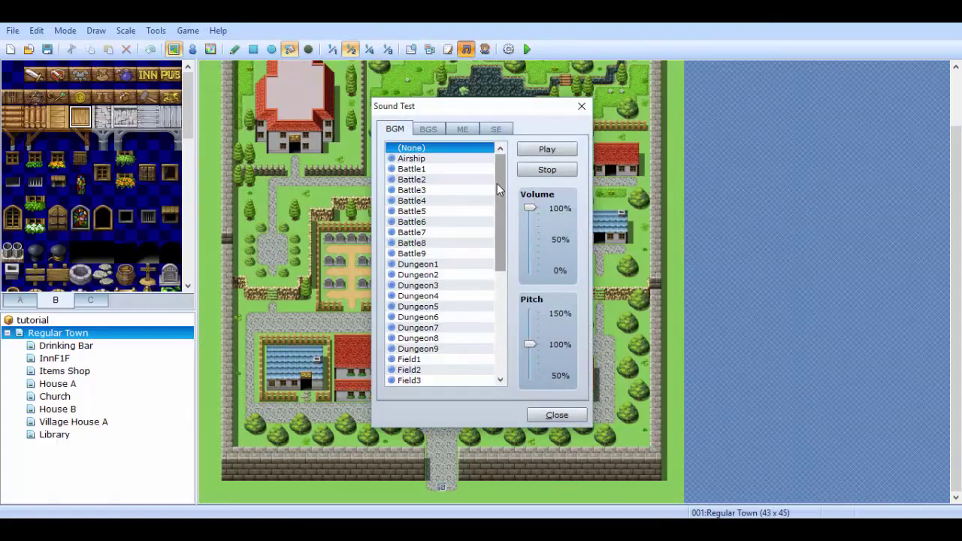
pyautogui.moveTo(496, 183); pyautogui.dragTo(498, 286)
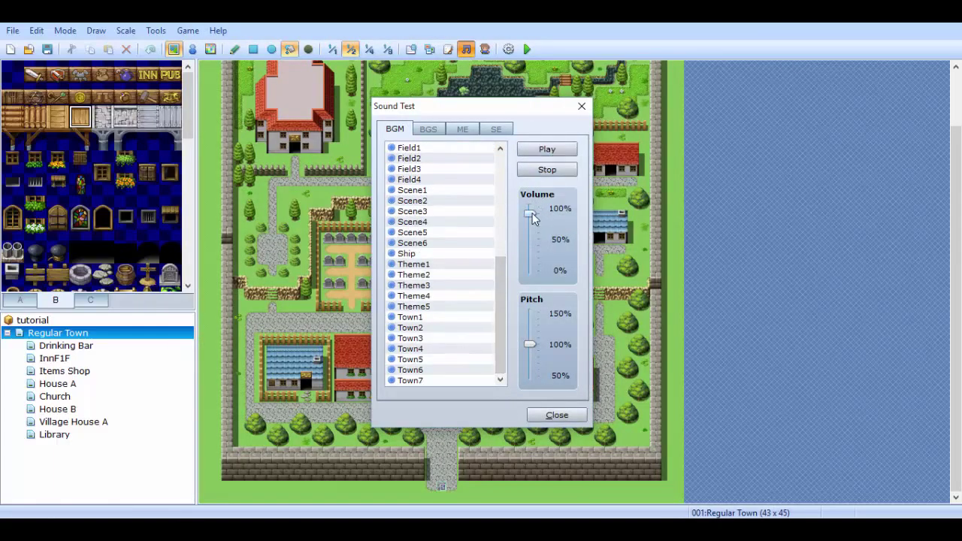
pyautogui.click(428, 129)
pyautogui.click(462, 131)
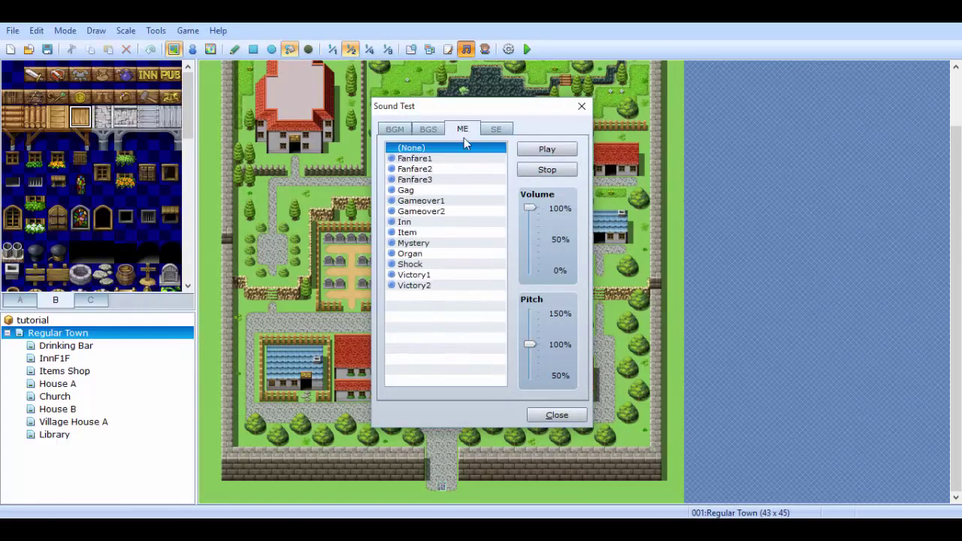
pyautogui.click(580, 106)
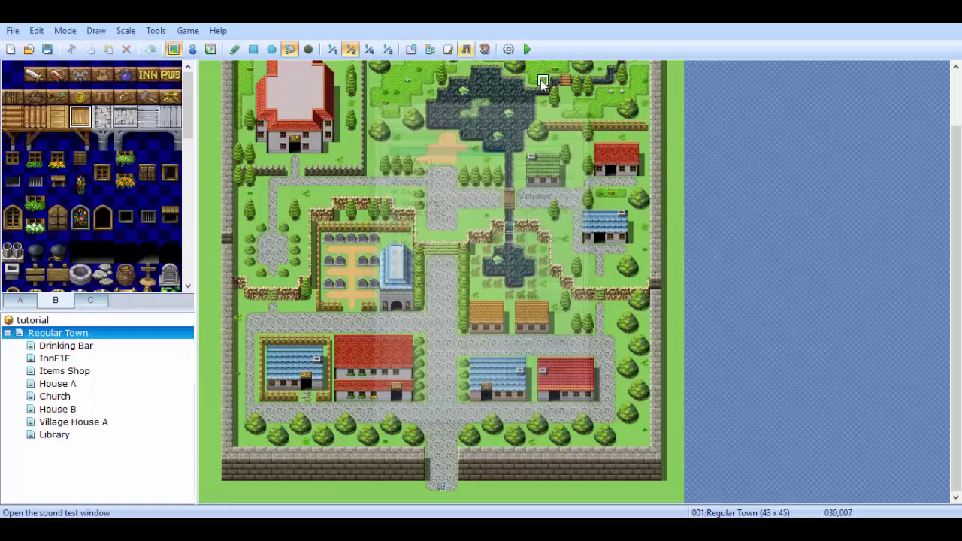
# In the Character Generator, give the hero green hair with Type 16 front and rear hair
pyautogui.click(484, 49)
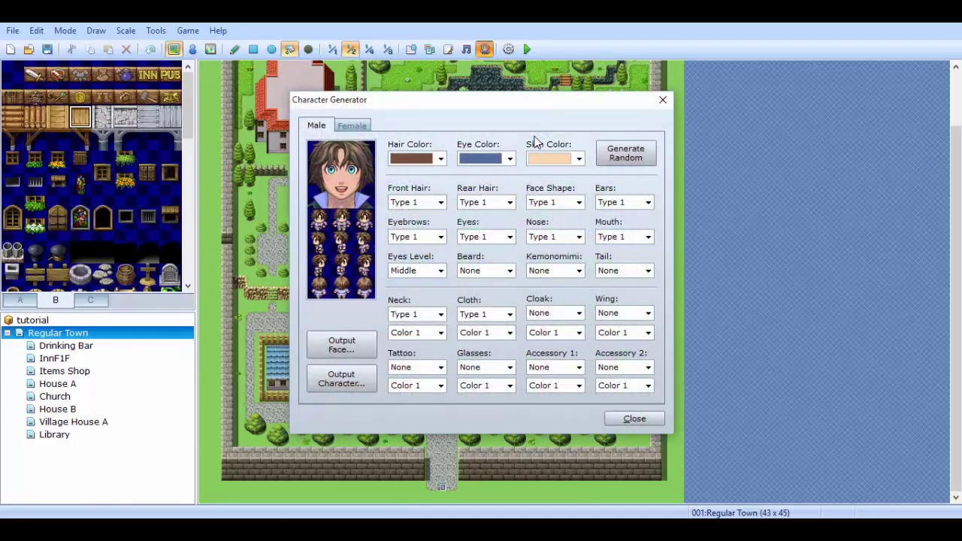
pyautogui.click(440, 159)
pyautogui.click(417, 203)
pyautogui.click(425, 159)
pyautogui.click(423, 241)
pyautogui.click(440, 203)
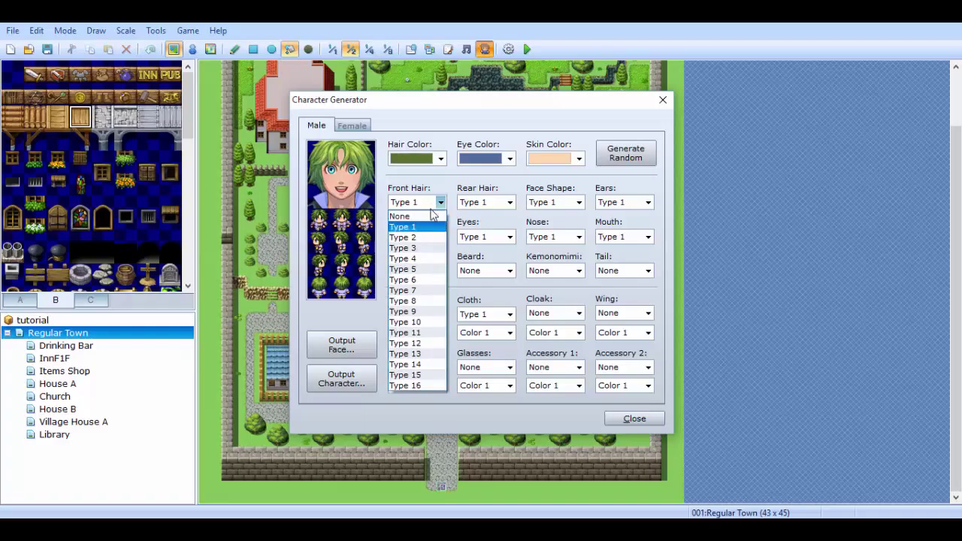
pyautogui.click(410, 308)
pyautogui.click(432, 202)
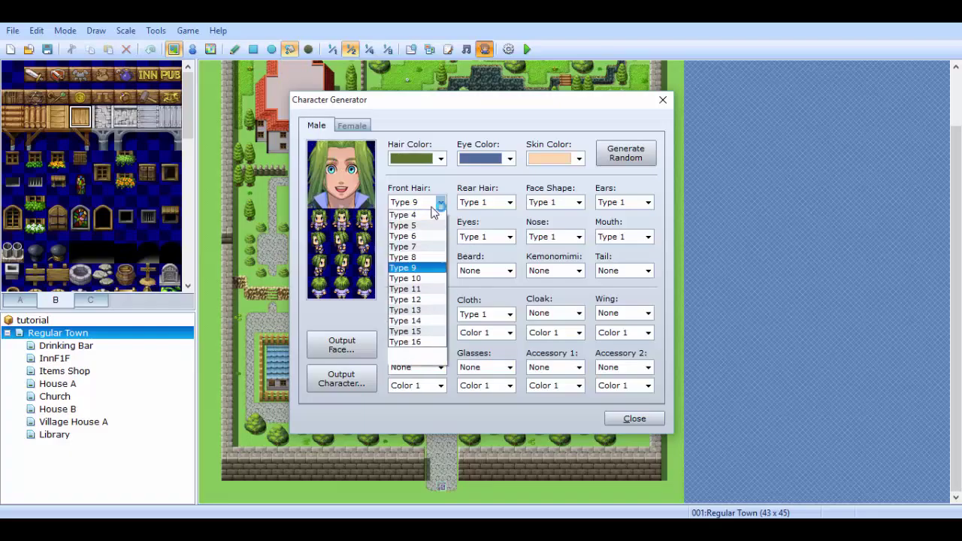
pyautogui.click(402, 382)
pyautogui.click(509, 203)
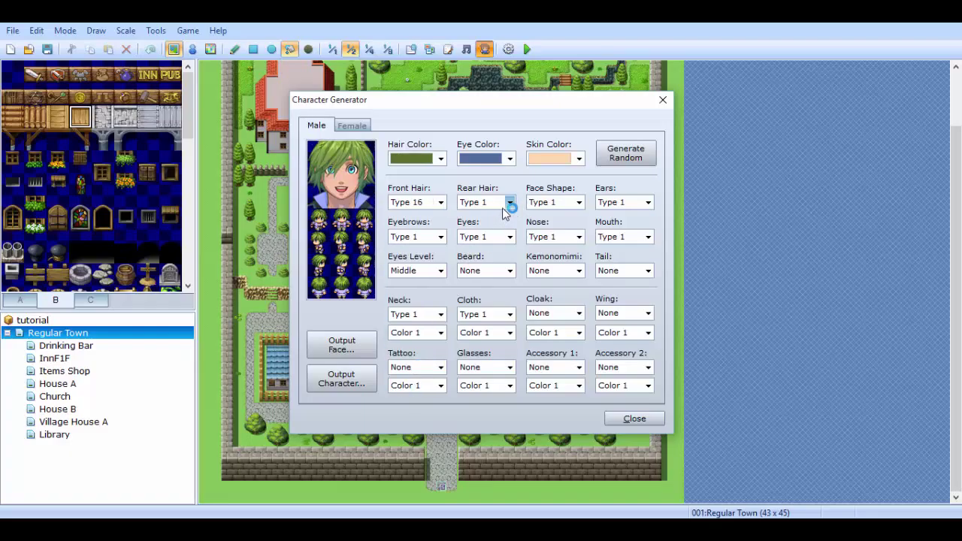
pyautogui.click(472, 386)
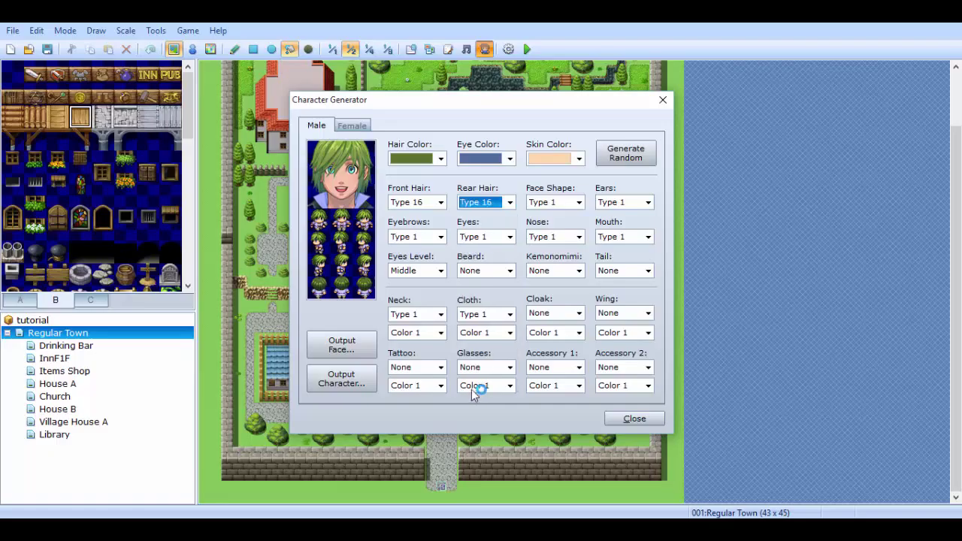
# Keep face Type 1, set purple eyes and tan skin, and leave ears at Type 1
pyautogui.click(559, 203)
pyautogui.click(493, 149)
pyautogui.click(495, 159)
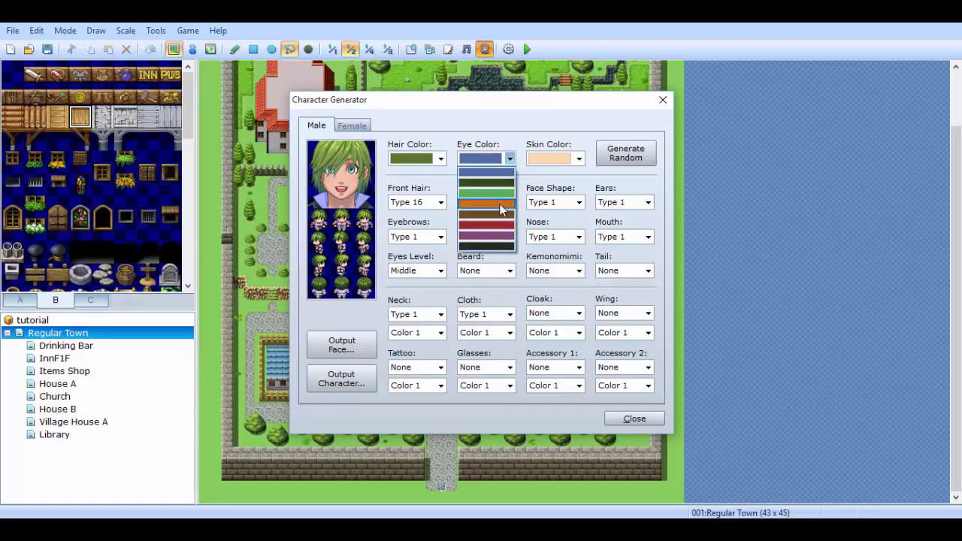
pyautogui.click(489, 235)
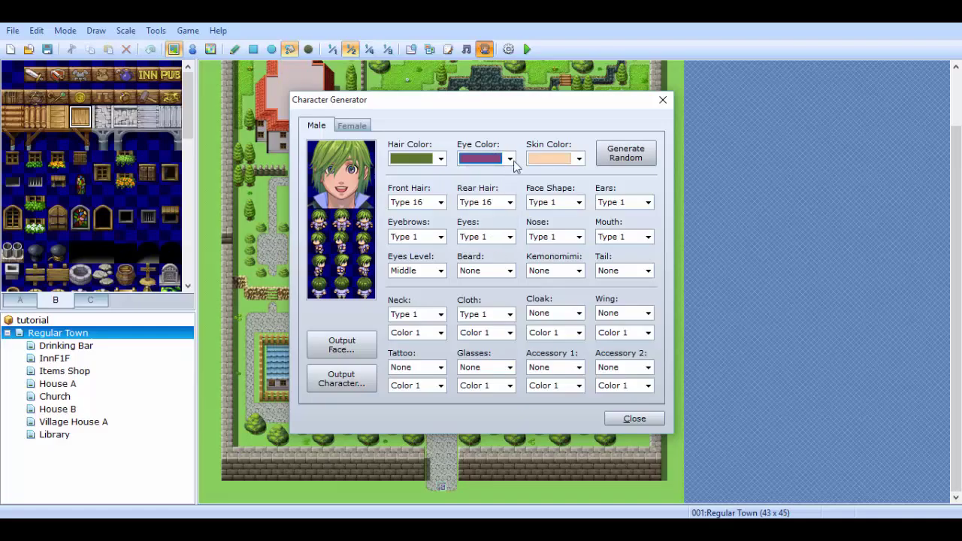
pyautogui.click(538, 153)
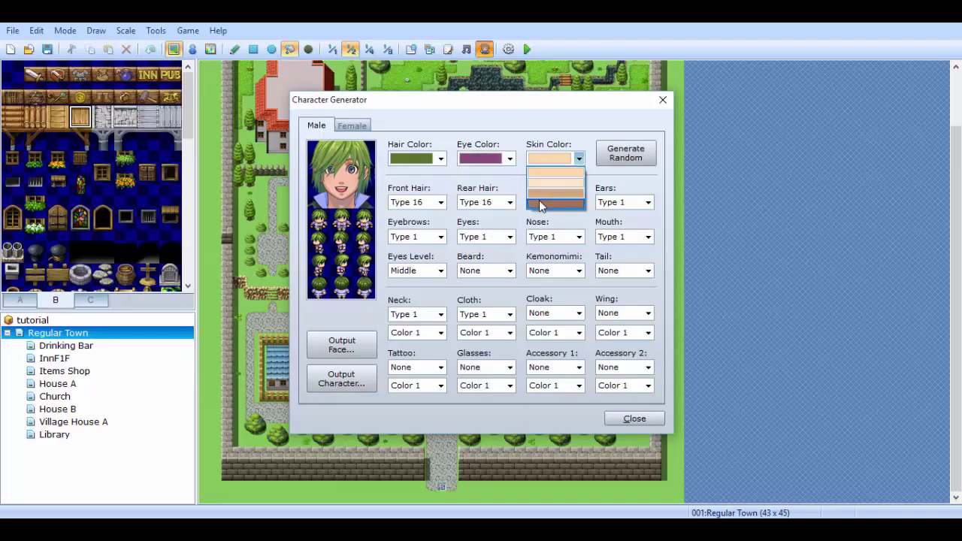
pyautogui.click(554, 194)
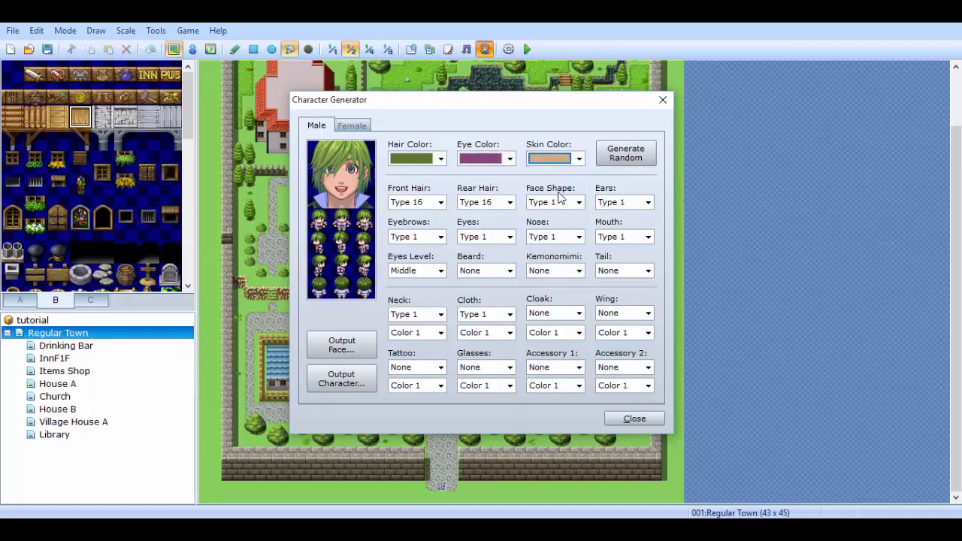
pyautogui.click(635, 203)
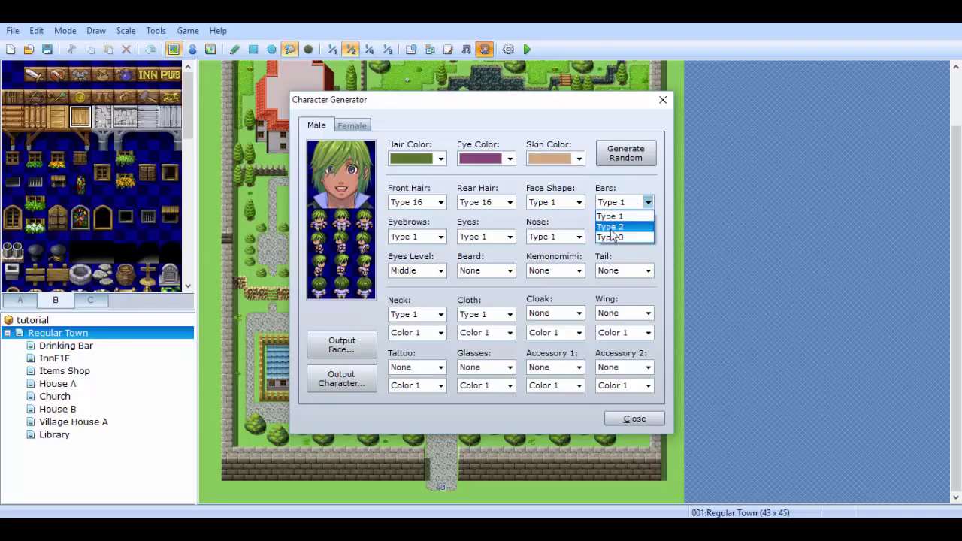
pyautogui.click(613, 232)
pyautogui.click(622, 202)
pyautogui.click(612, 213)
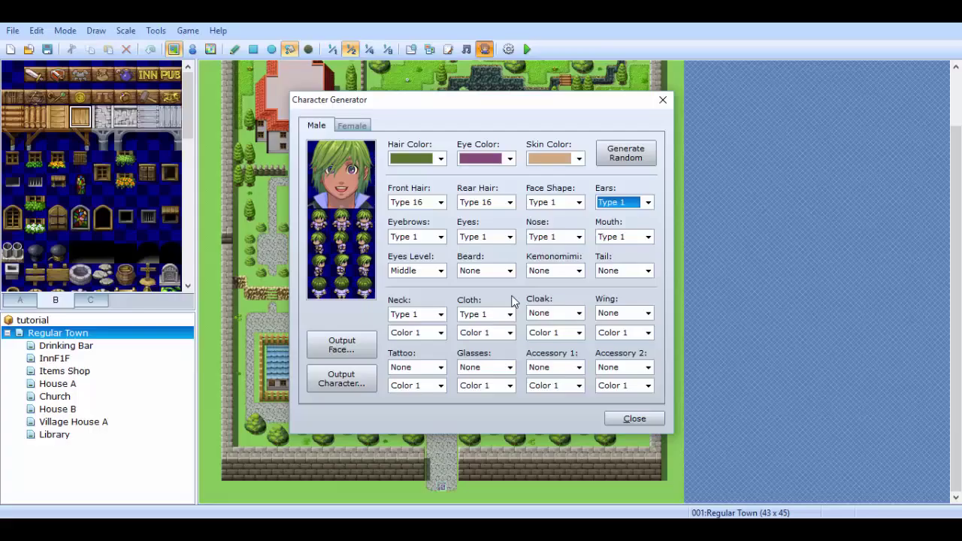
# Set nose style Type 5, cloak Type 2 and clothing style Type 3
pyautogui.click(555, 236)
pyautogui.click(558, 293)
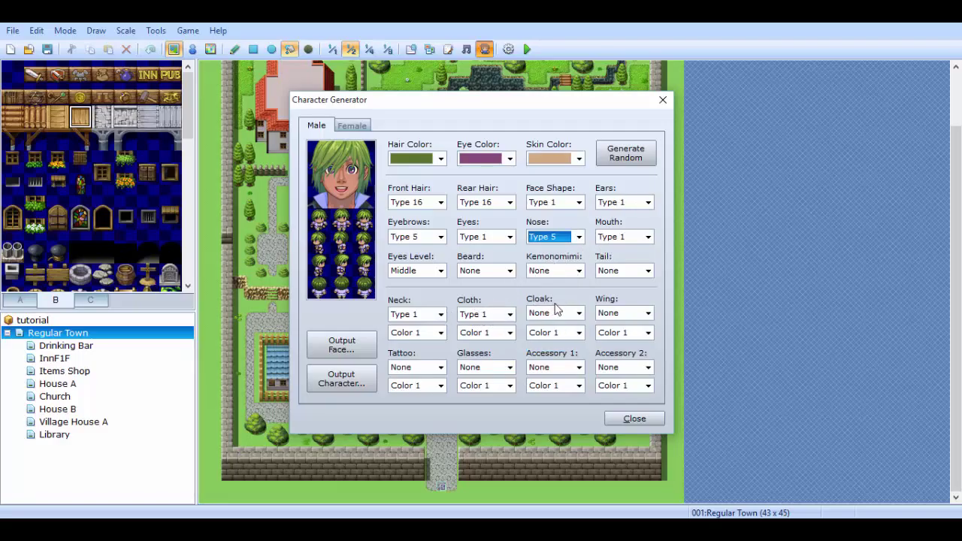
pyautogui.click(556, 311)
pyautogui.click(545, 349)
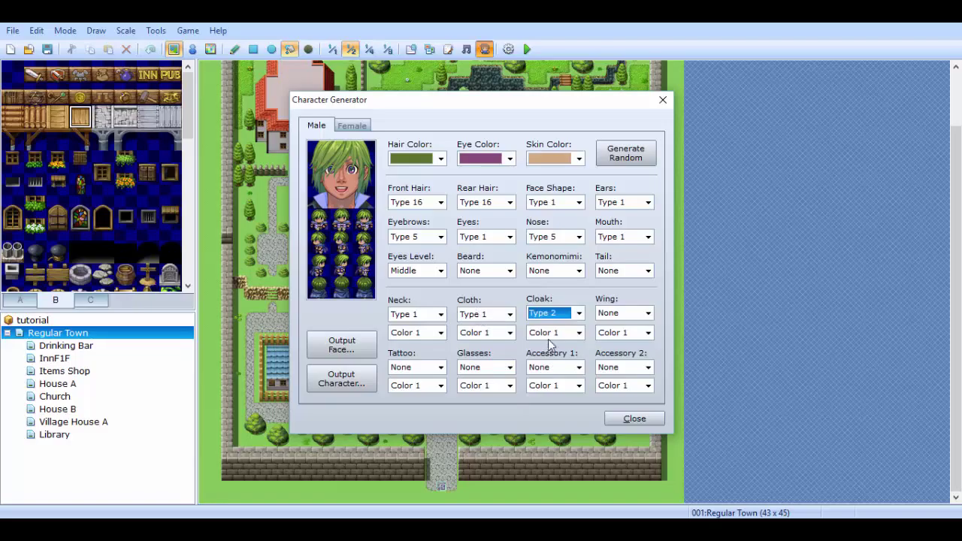
pyautogui.click(509, 314)
pyautogui.click(487, 363)
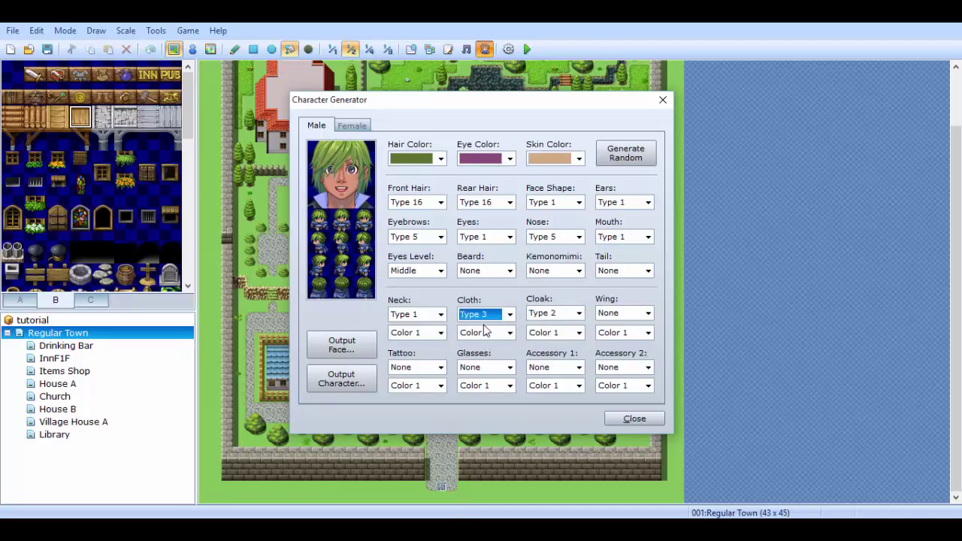
# Set neck style to Type 3 and keep clothing Type 3 after trying Type 1
pyautogui.click(435, 317)
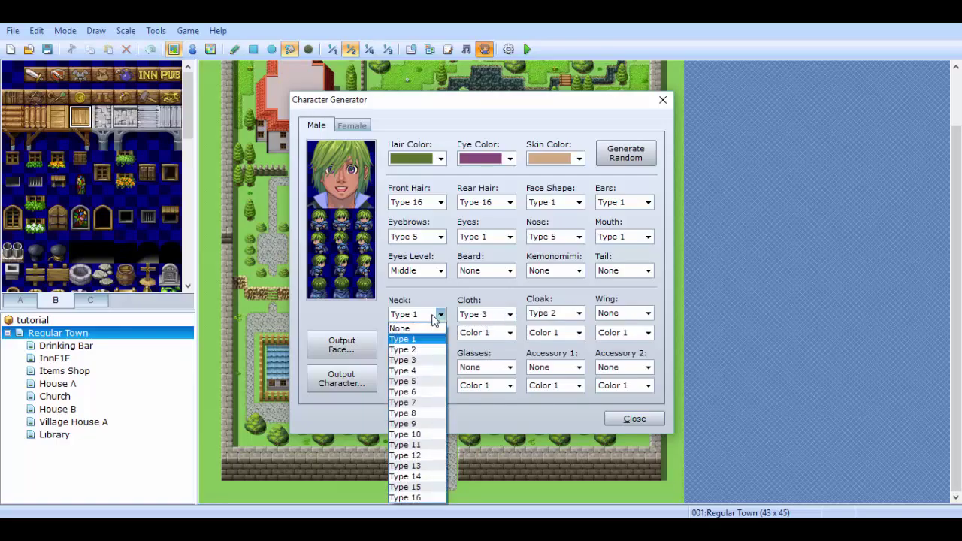
pyautogui.click(408, 381)
pyautogui.click(429, 321)
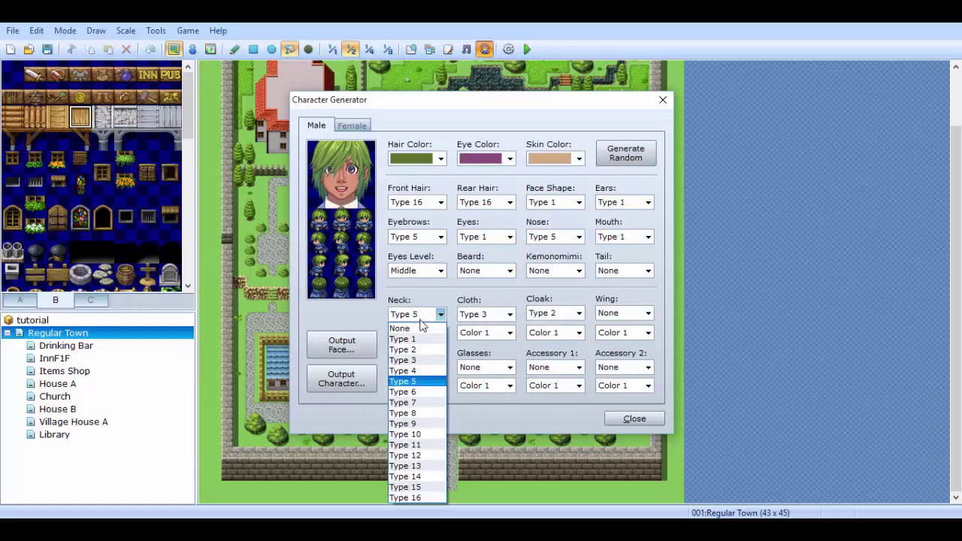
pyautogui.click(428, 364)
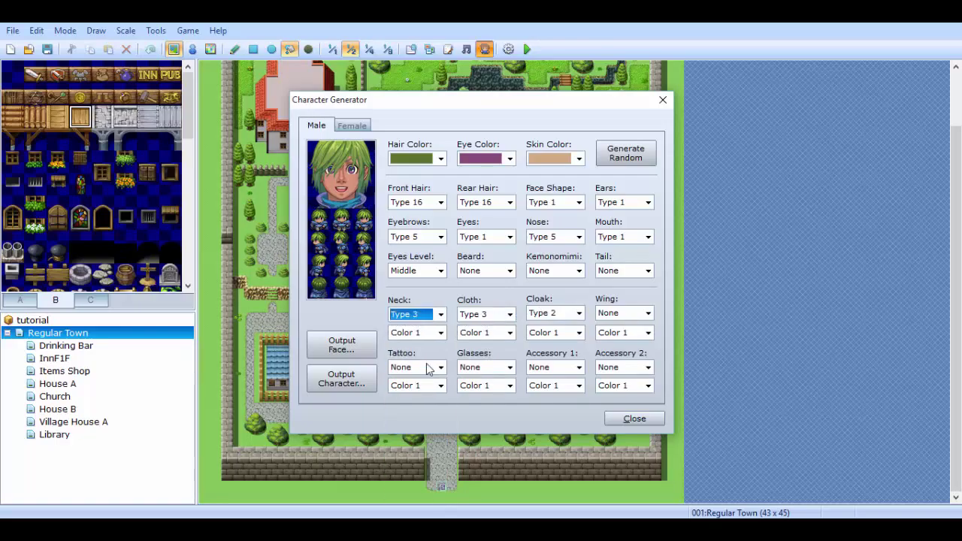
pyautogui.click(507, 314)
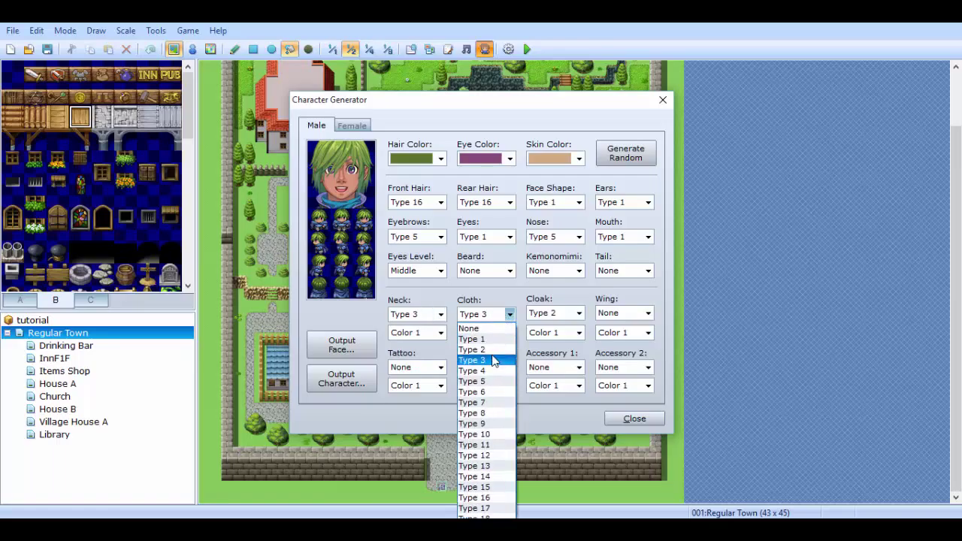
pyautogui.click(492, 351)
pyautogui.click(483, 314)
pyautogui.click(480, 339)
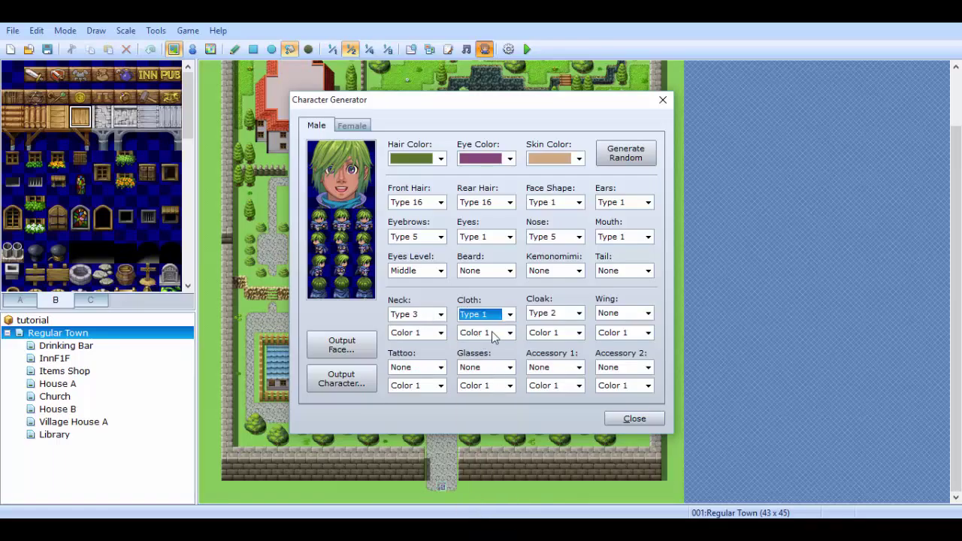
pyautogui.click(489, 314)
pyautogui.click(489, 360)
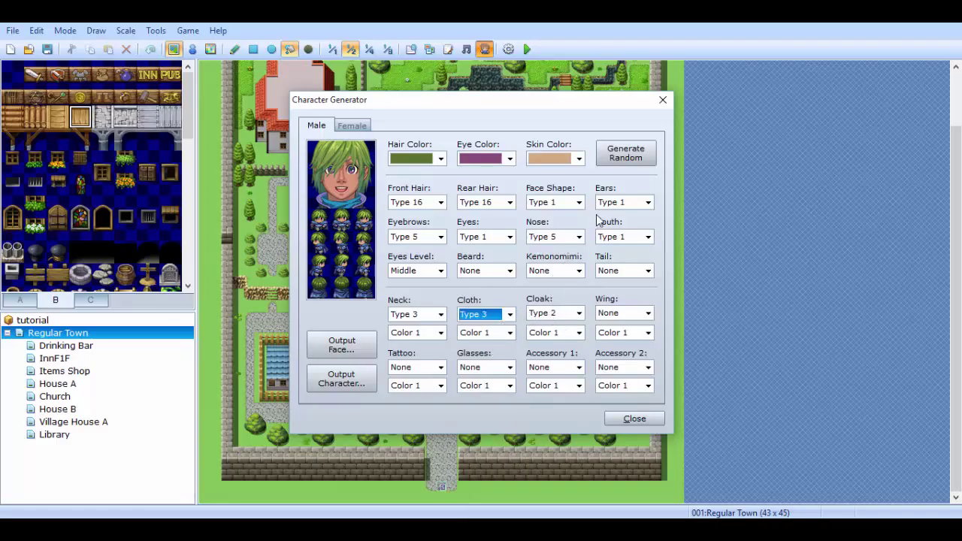
# Recolour the cloak to Color 6 and the clothing to Color 8
pyautogui.click(480, 335)
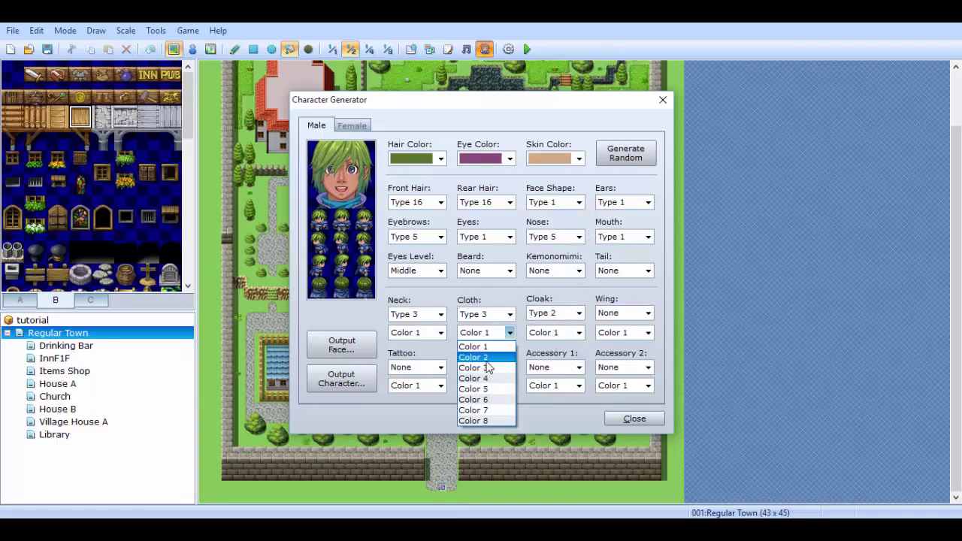
pyautogui.click(487, 367)
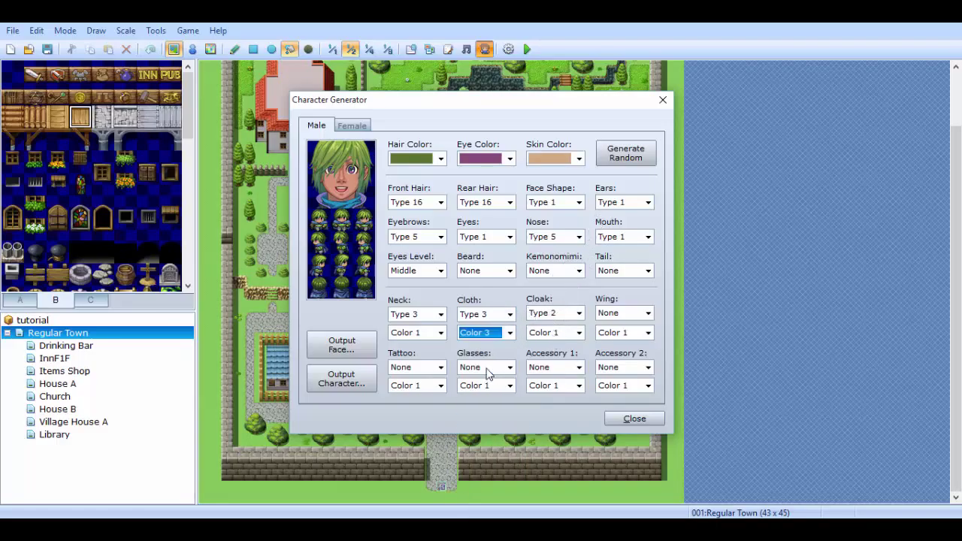
pyautogui.click(560, 331)
pyautogui.click(554, 367)
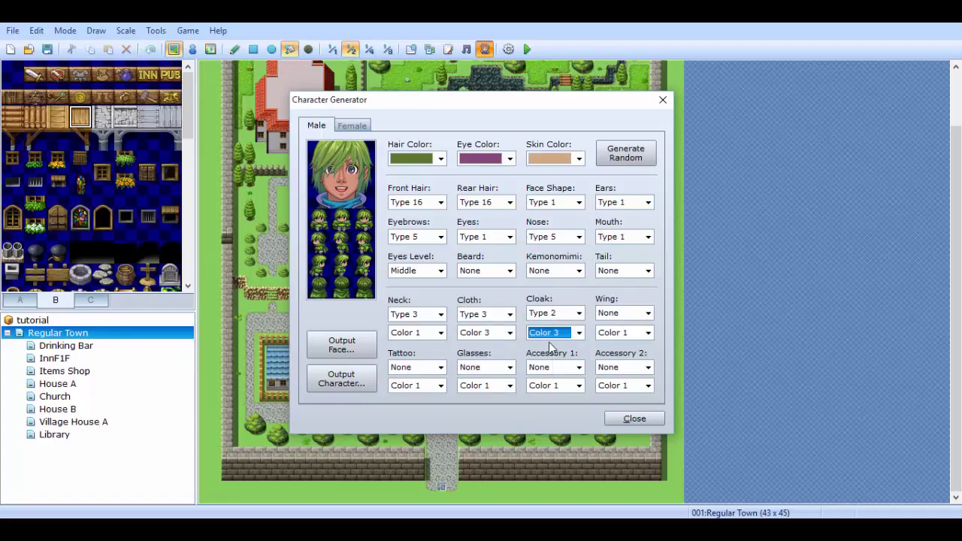
pyautogui.click(553, 335)
pyautogui.click(554, 356)
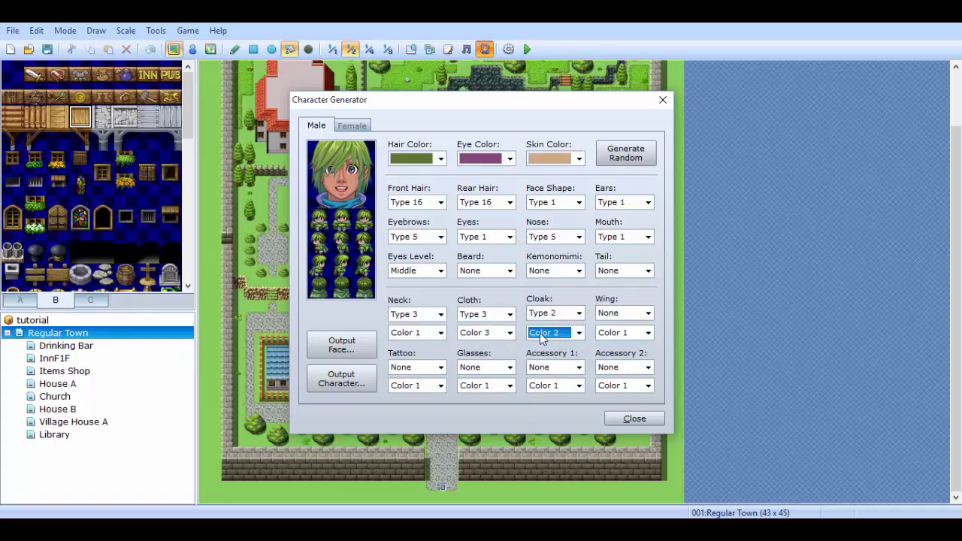
pyautogui.click(560, 331)
pyautogui.click(554, 399)
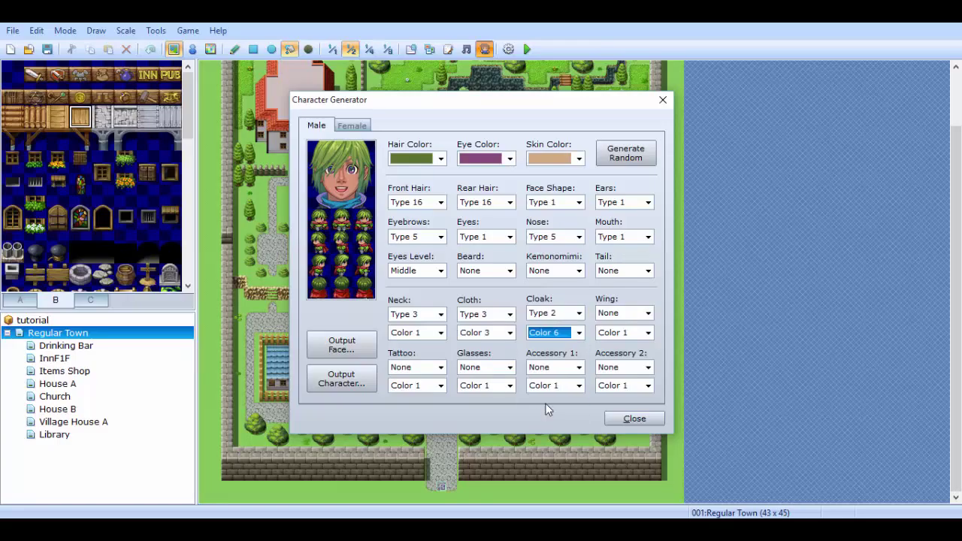
pyautogui.click(499, 332)
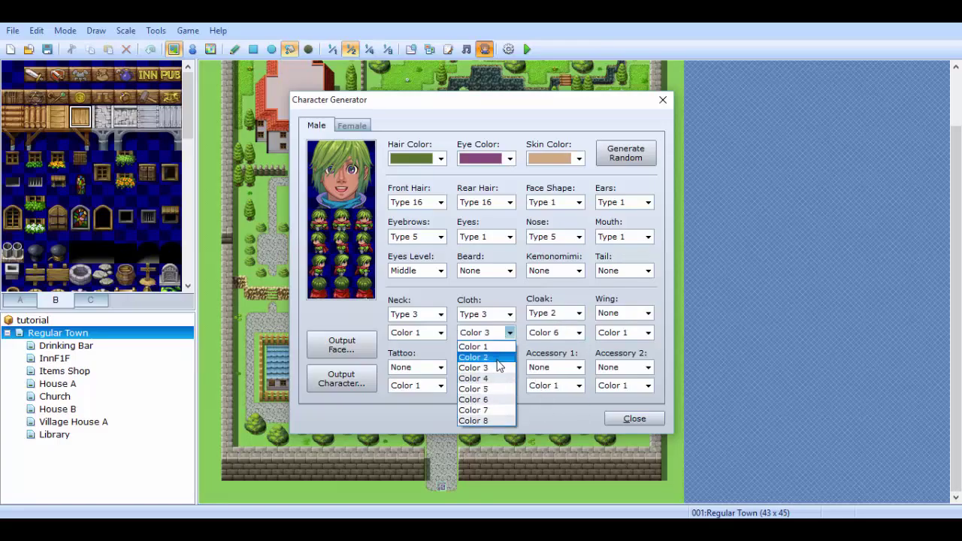
pyautogui.click(492, 353)
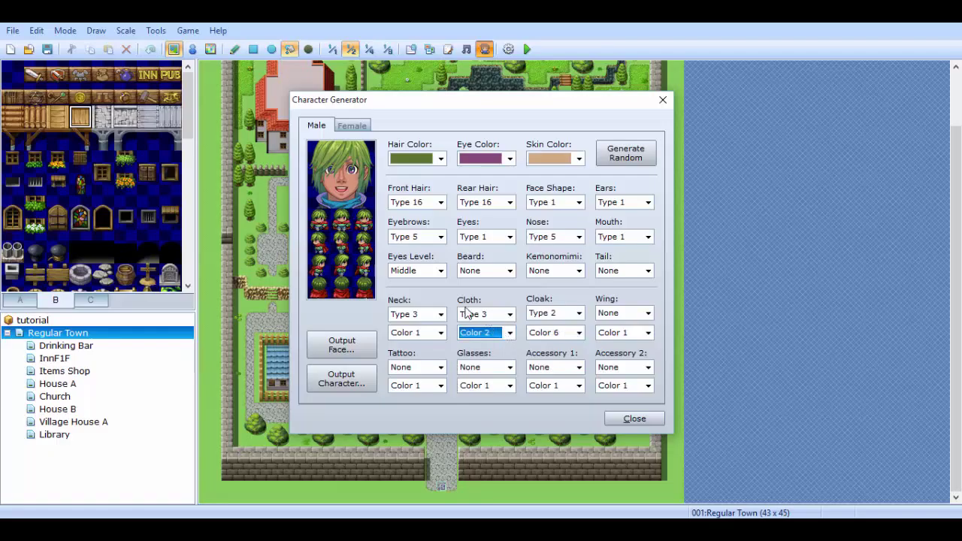
pyautogui.click(484, 332)
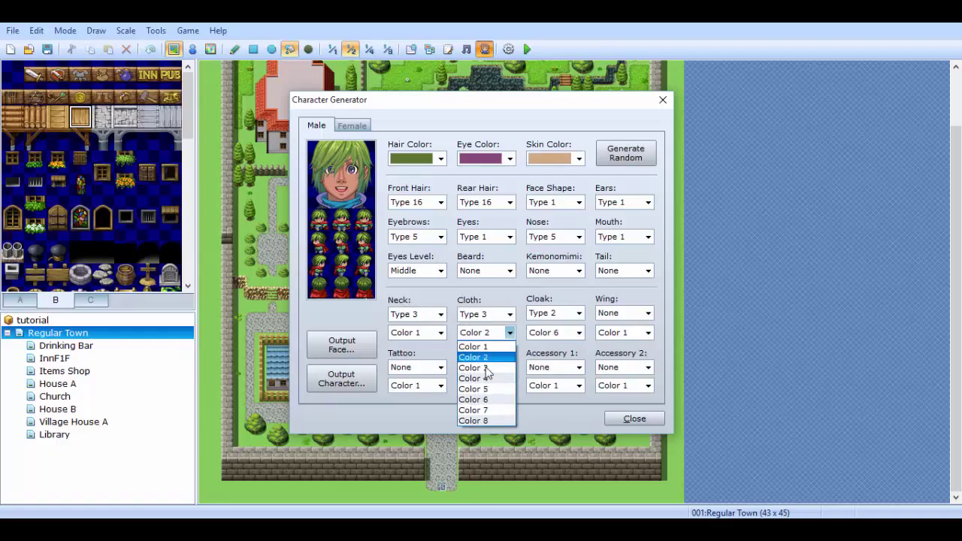
pyautogui.click(483, 423)
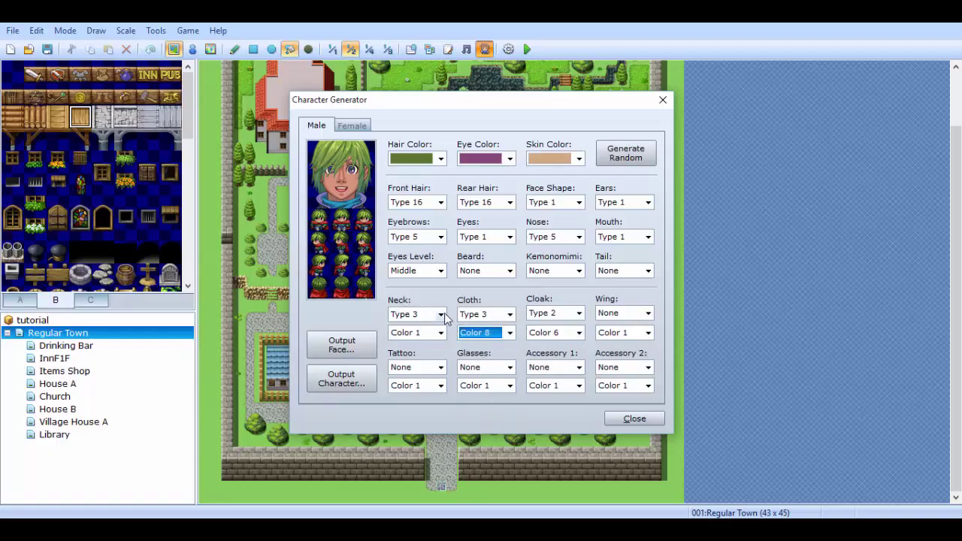
# Keep the neck accessory at Color 1 after trying red Color 5
pyautogui.click(421, 332)
pyautogui.click(413, 389)
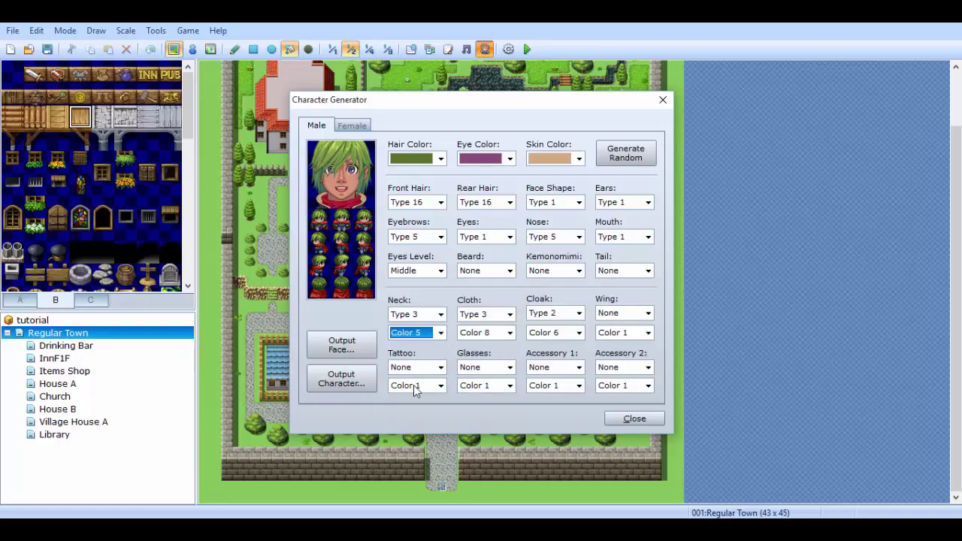
pyautogui.click(440, 332)
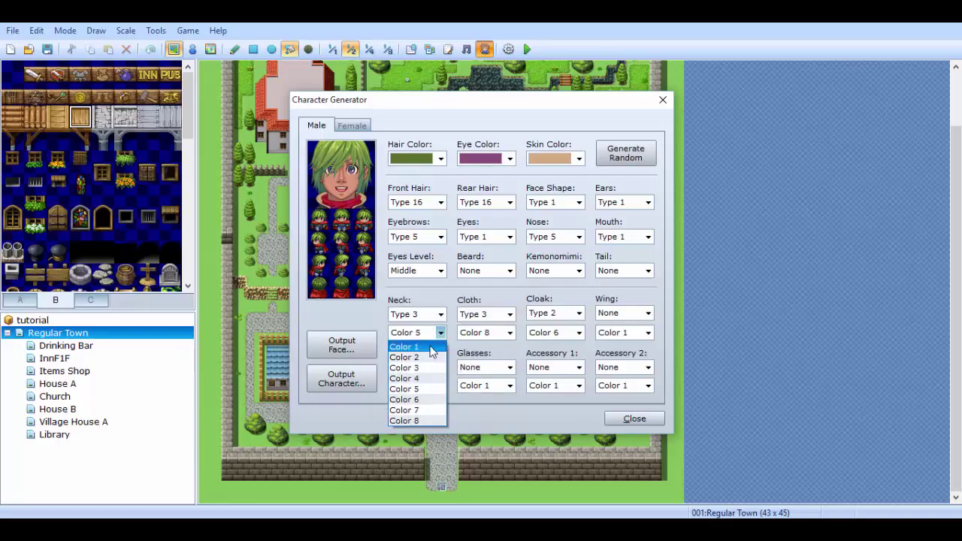
pyautogui.click(443, 341)
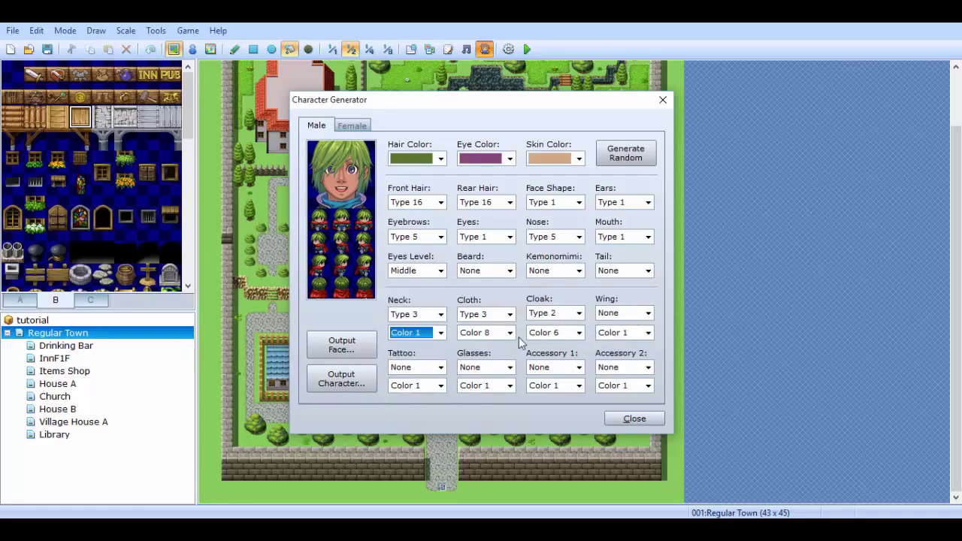
# Try glasses Types 2, 1, 3 and the Type 4 eyepatch on the character
pyautogui.click(462, 368)
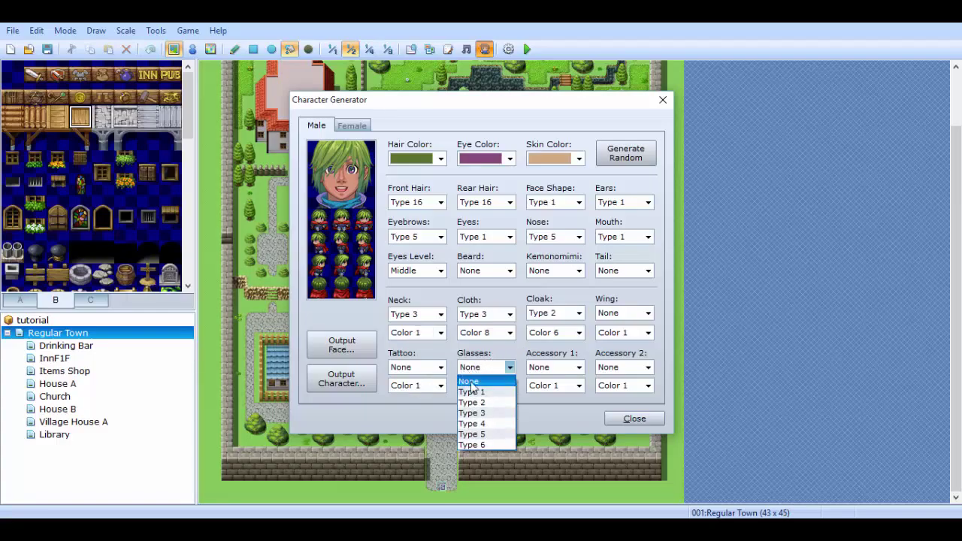
pyautogui.click(469, 401)
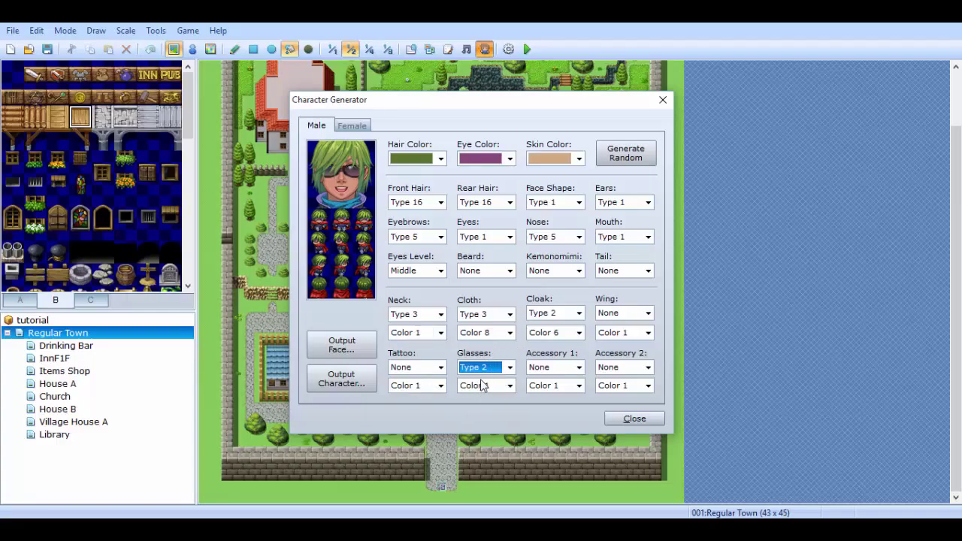
pyautogui.click(498, 370)
pyautogui.click(487, 391)
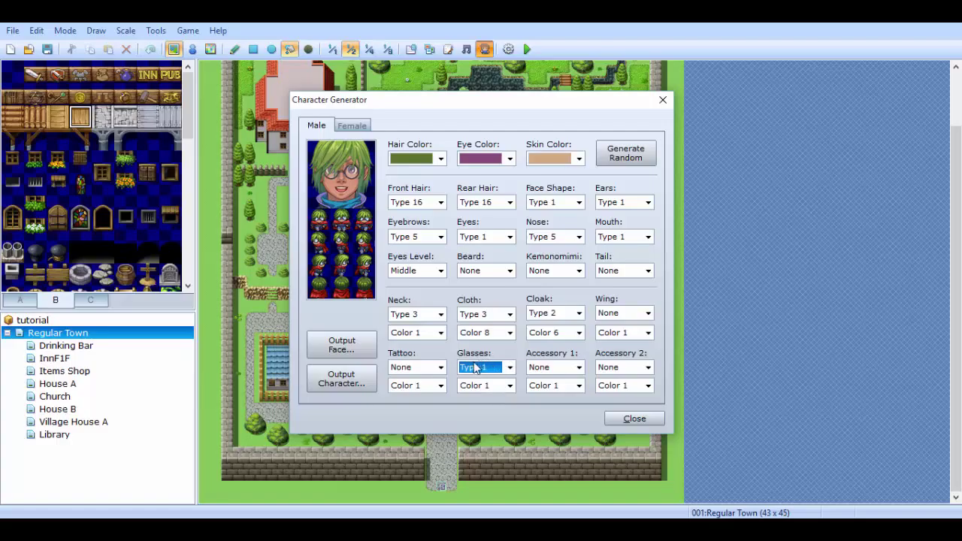
pyautogui.click(484, 368)
pyautogui.click(486, 410)
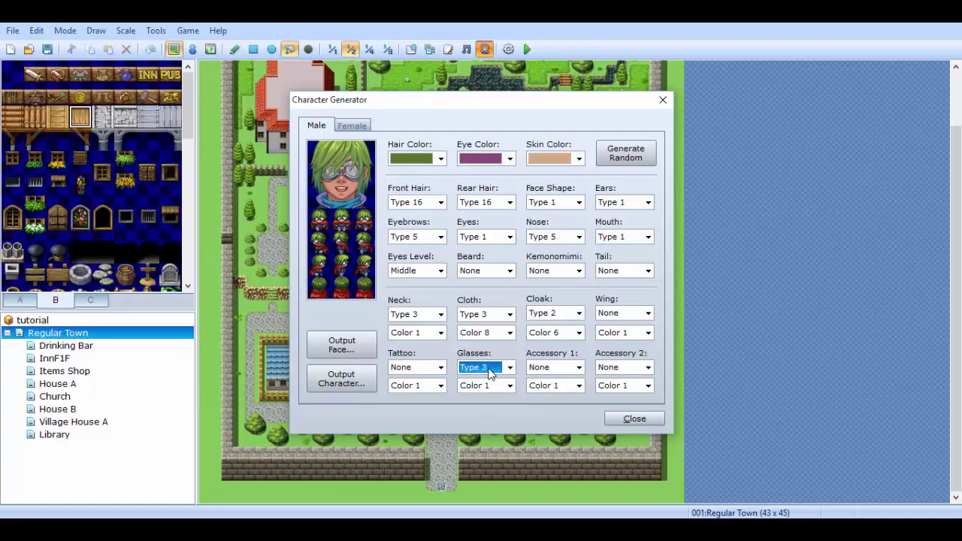
pyautogui.click(488, 373)
pyautogui.click(486, 421)
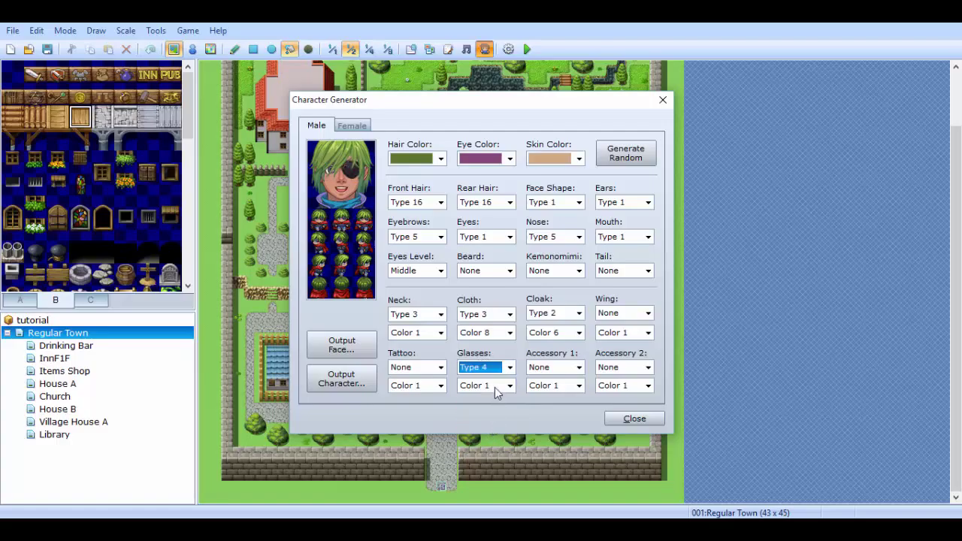
pyautogui.click(509, 368)
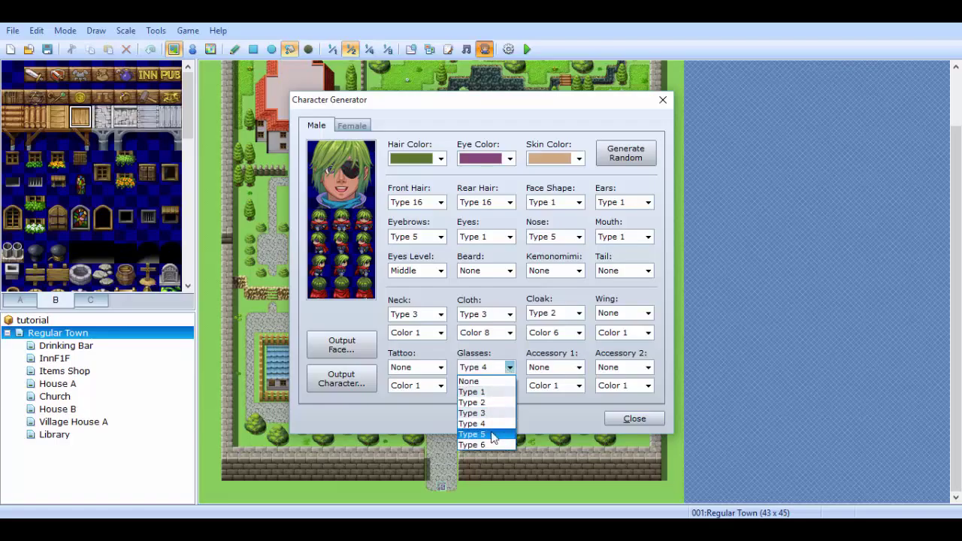
pyautogui.press('Escape')
# Set glasses to None after trying the Type 6 bandage
pyautogui.scroll(-1, 508, 369)
pyautogui.click(487, 365)
pyautogui.click(492, 445)
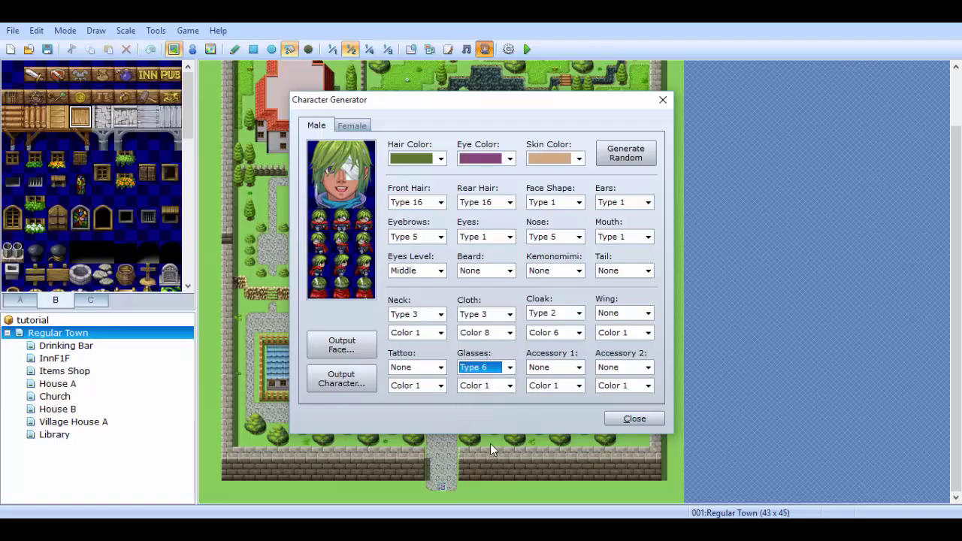
pyautogui.click(480, 368)
pyautogui.click(481, 379)
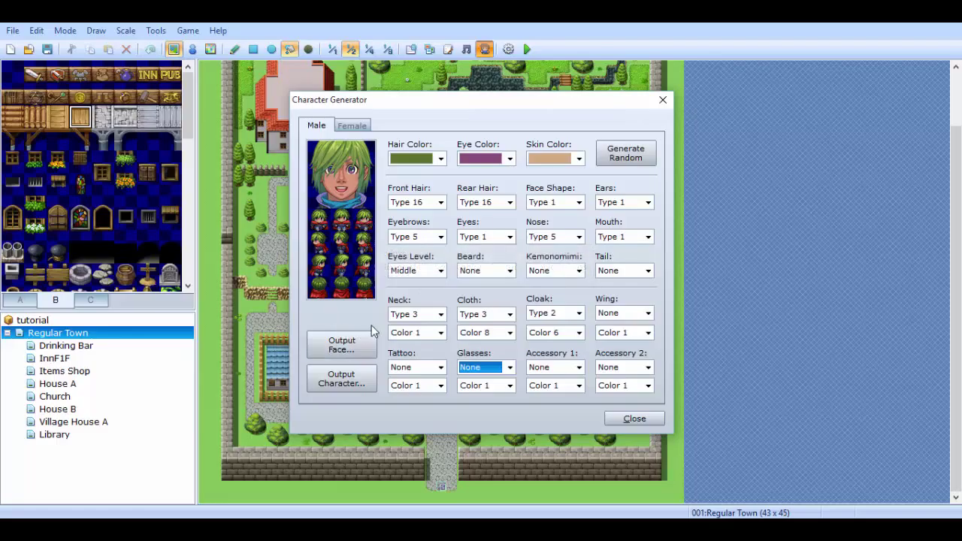
# Export the face graphic and walking sprite sheet, both named 'test'
pyautogui.click(348, 347)
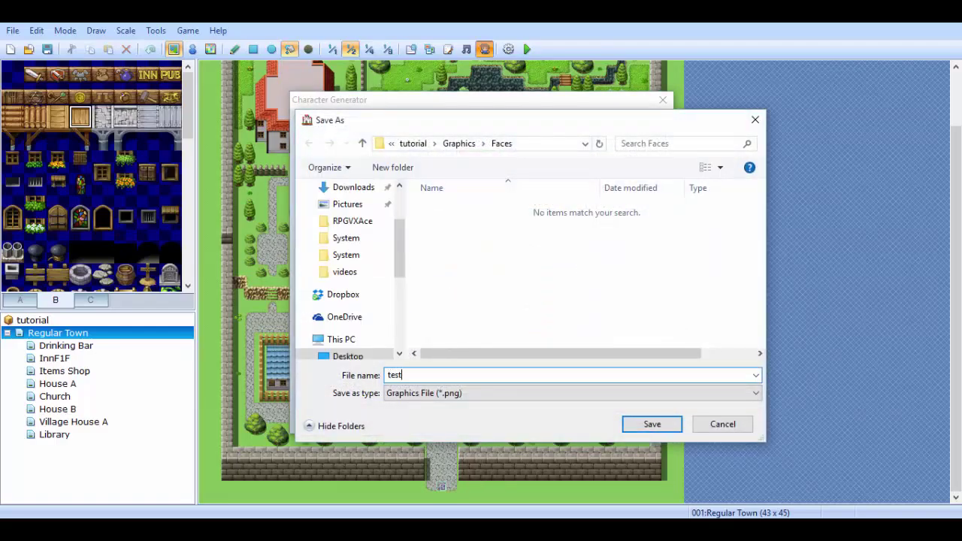
pyautogui.press('Return')
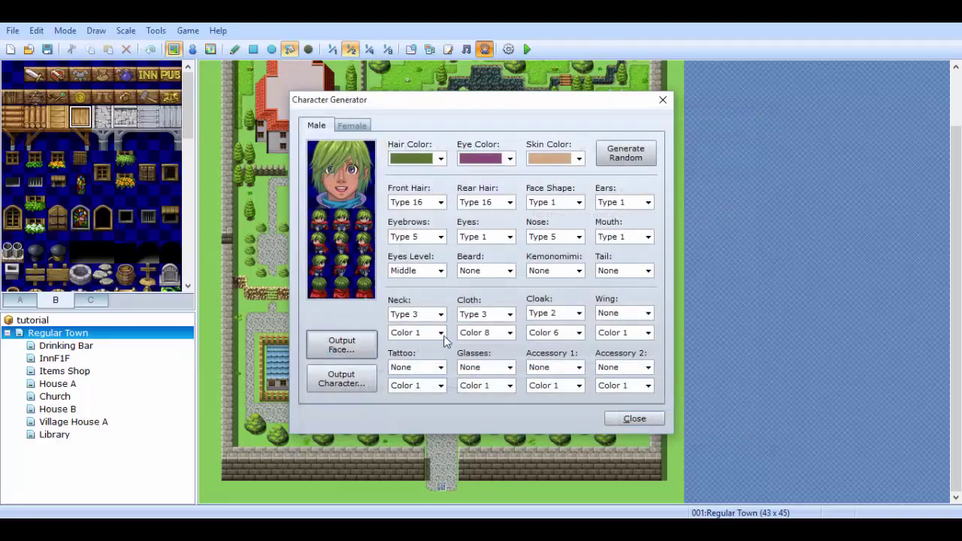
pyautogui.click(336, 375)
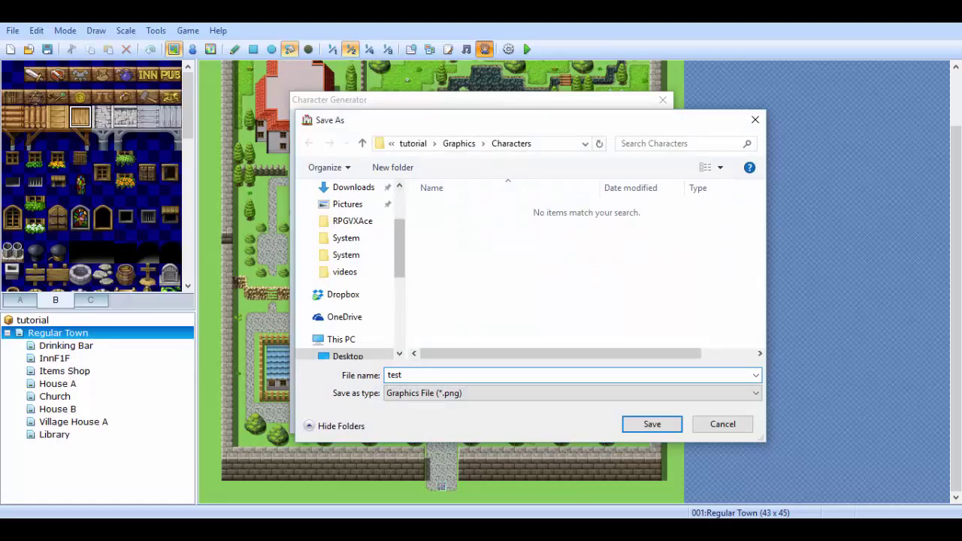
pyautogui.press('Return')
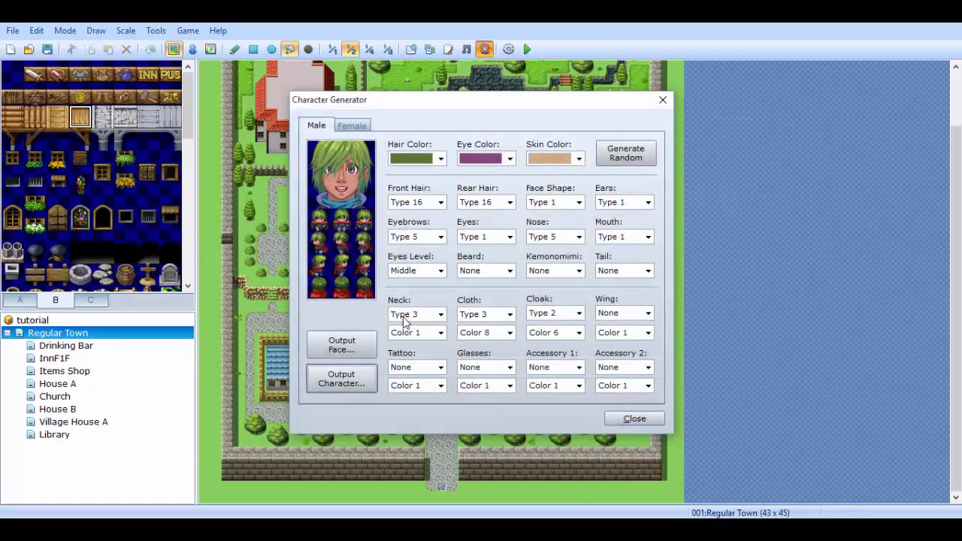
# Re-export the face graphic, then close the Character Generator
pyautogui.click(341, 346)
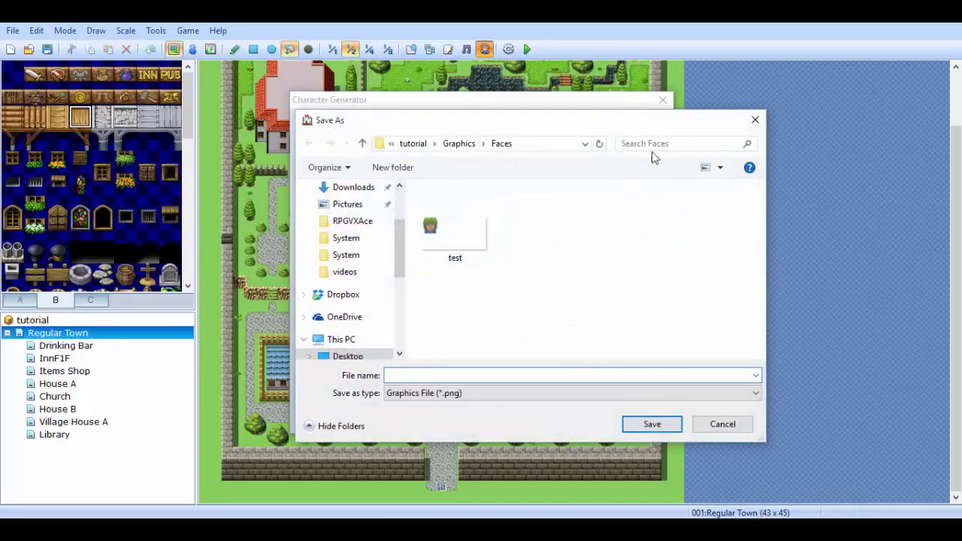
pyautogui.click(754, 123)
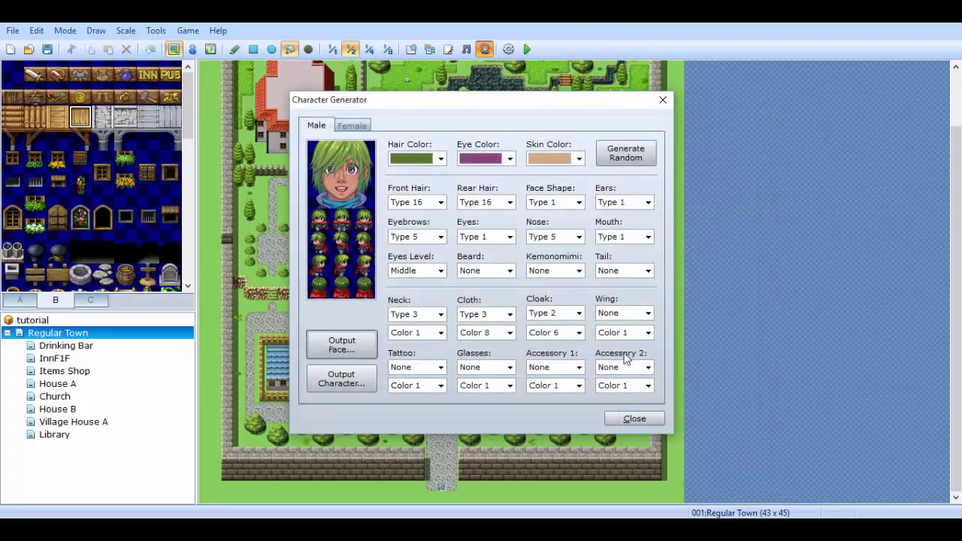
pyautogui.click(630, 417)
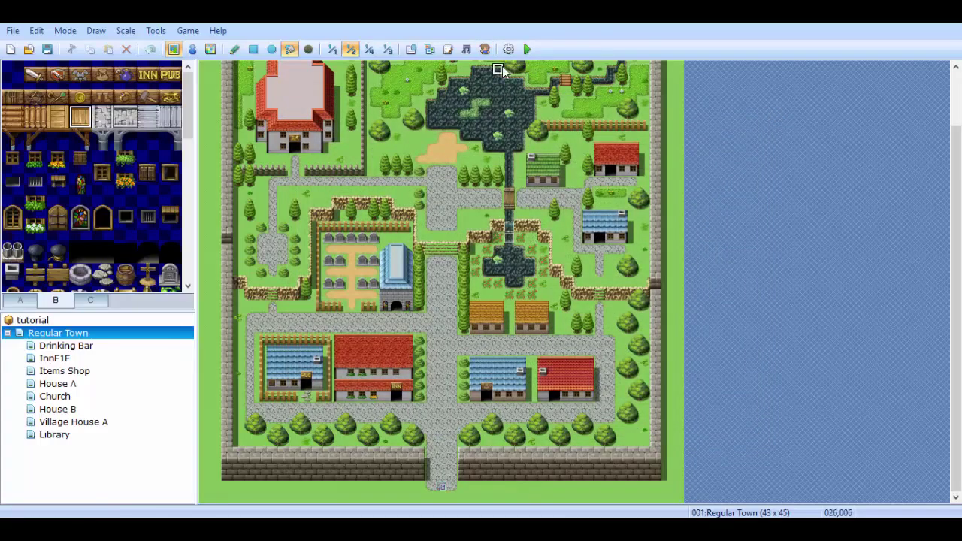
pyautogui.click(484, 49)
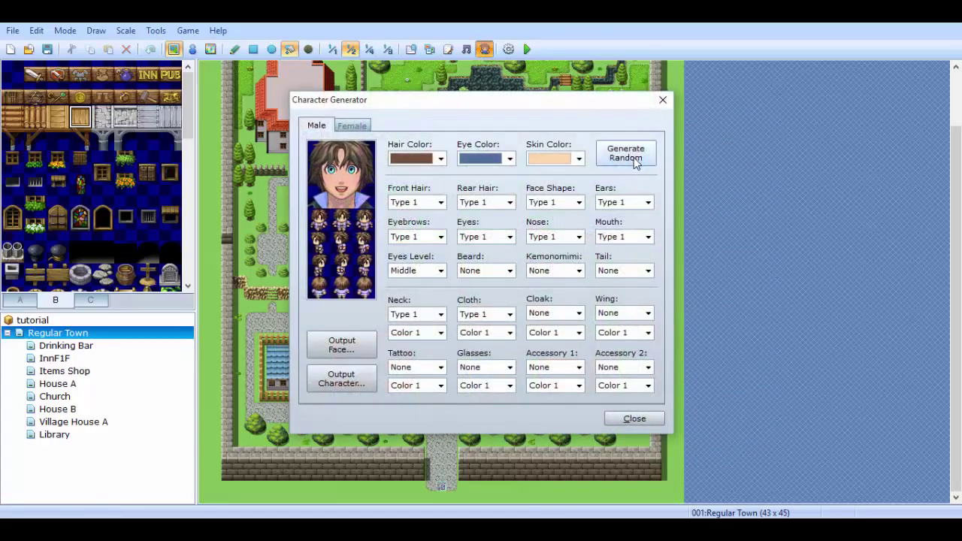
pyautogui.click(628, 155)
pyautogui.click(627, 154)
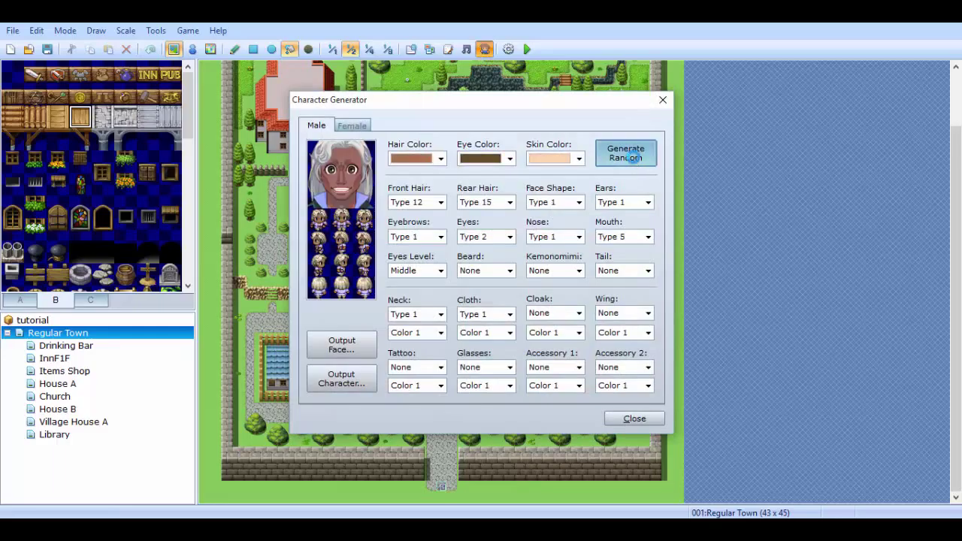
pyautogui.click(352, 126)
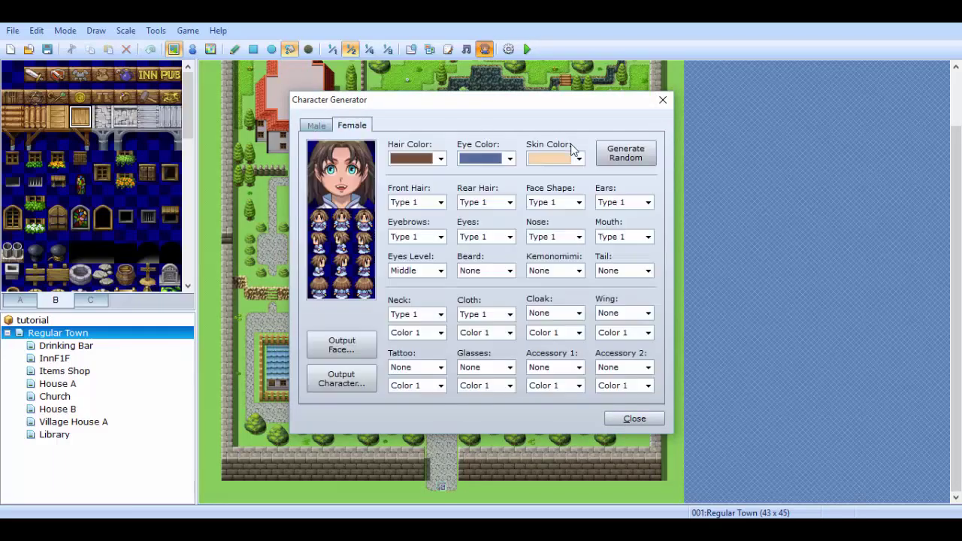
pyautogui.click(625, 152)
pyautogui.click(626, 154)
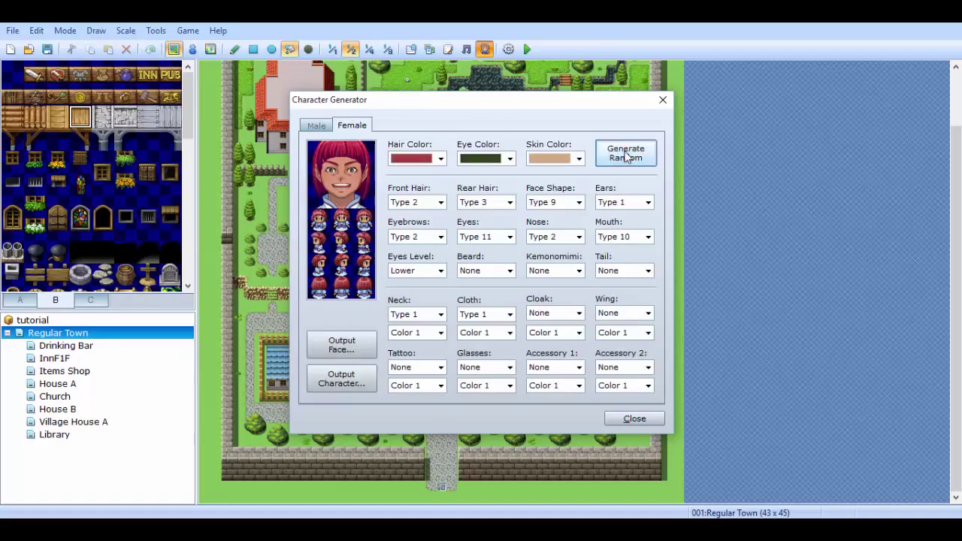
pyautogui.click(632, 154)
pyautogui.click(631, 153)
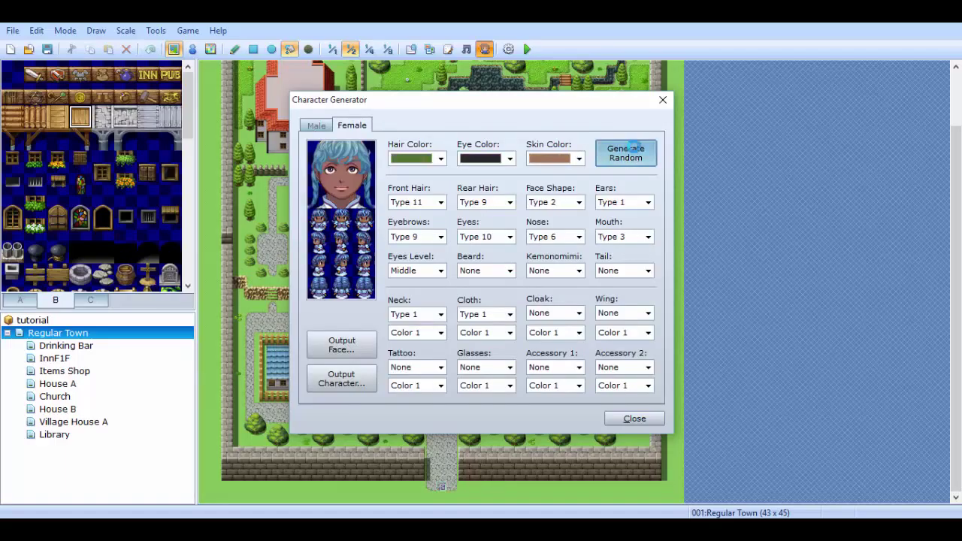
pyautogui.click(662, 100)
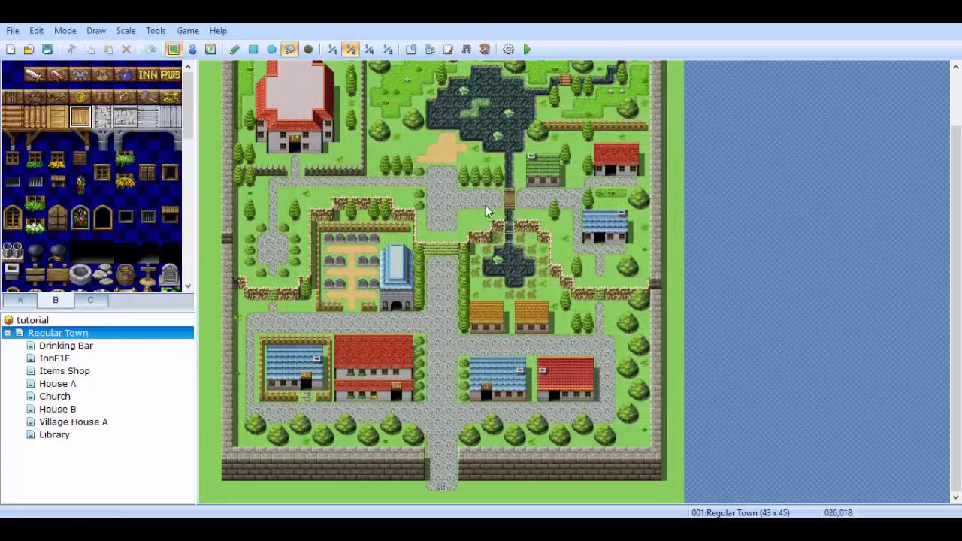
# In the Database's Actors tab, set the maximum number of actors to 1
pyautogui.click(410, 49)
pyautogui.hotkey('ctrl', 'Tab')
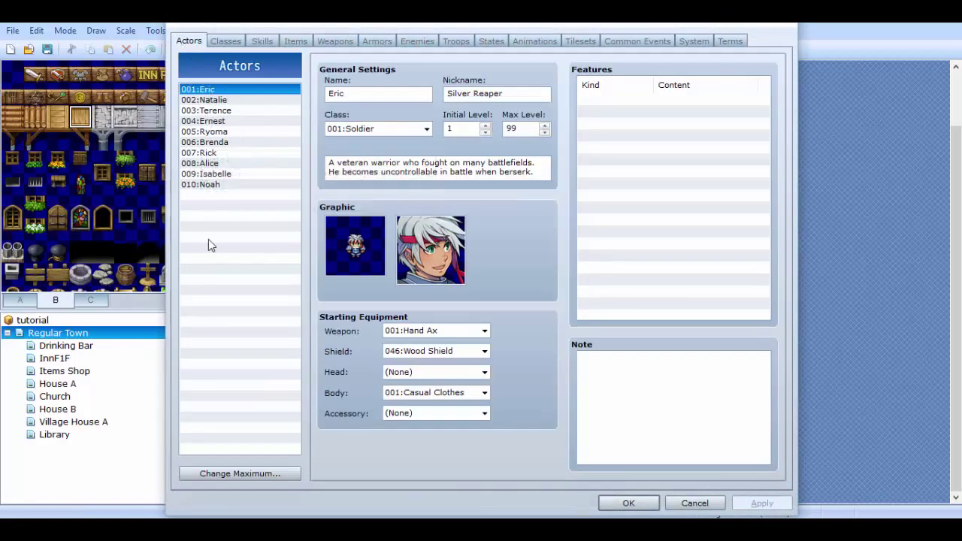
pyautogui.click(239, 474)
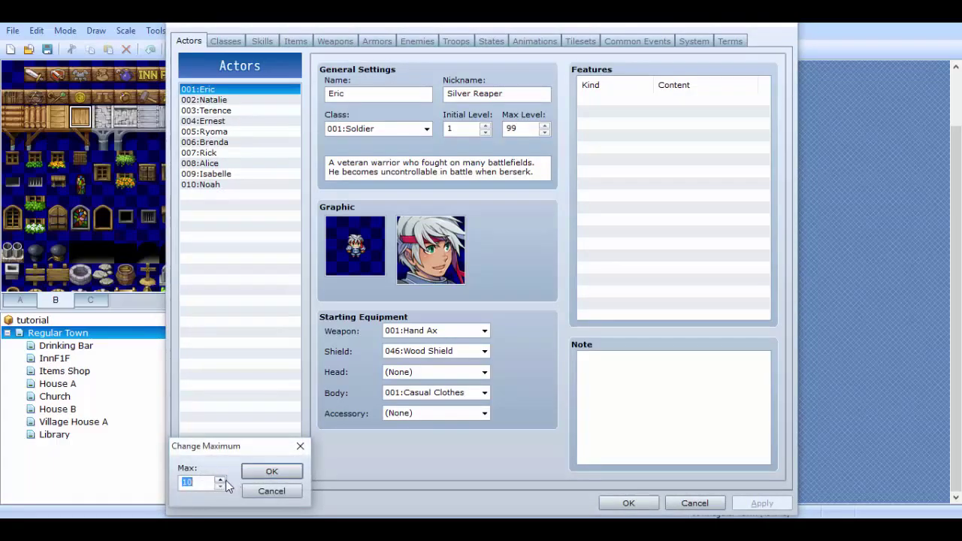
pyautogui.write('1')
pyautogui.click(267, 469)
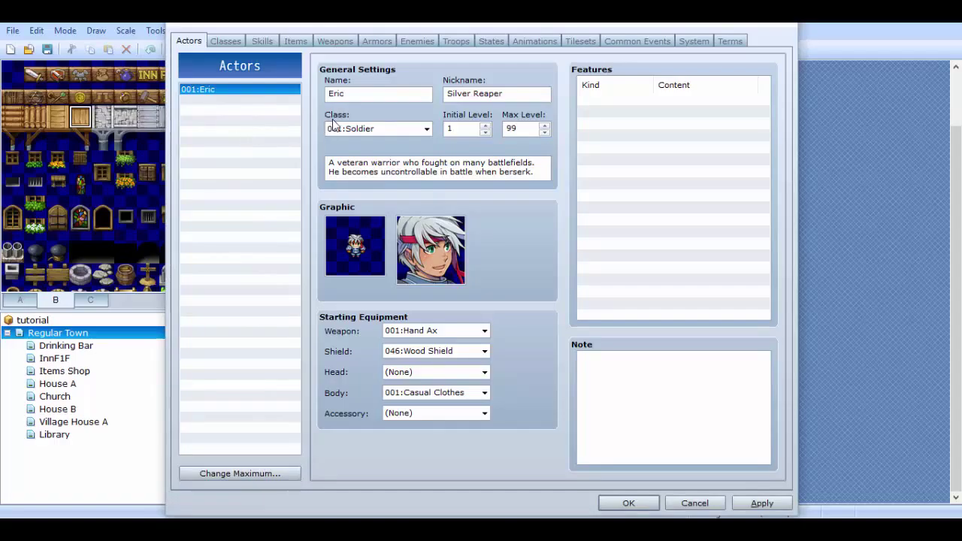
pyautogui.click(267, 473)
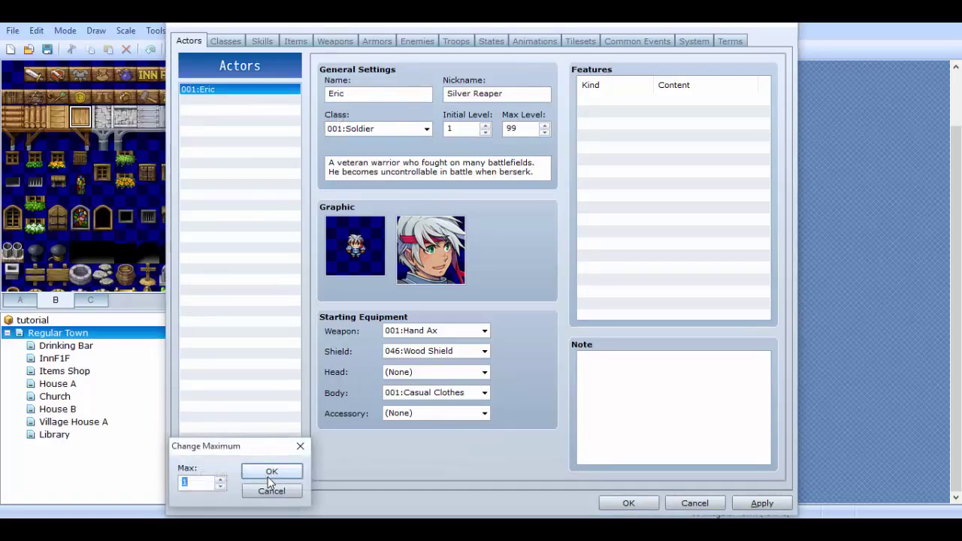
pyautogui.click(309, 445)
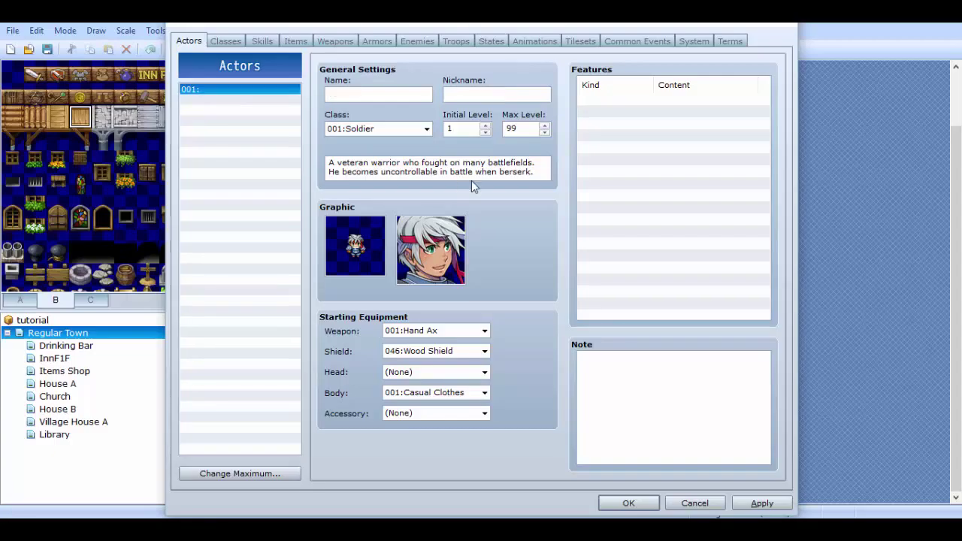
# Clear the actor's name, nickname and description
pyautogui.click(526, 172)
pyautogui.hotkey('ctrl', 'a')
pyautogui.press('BackSpace')
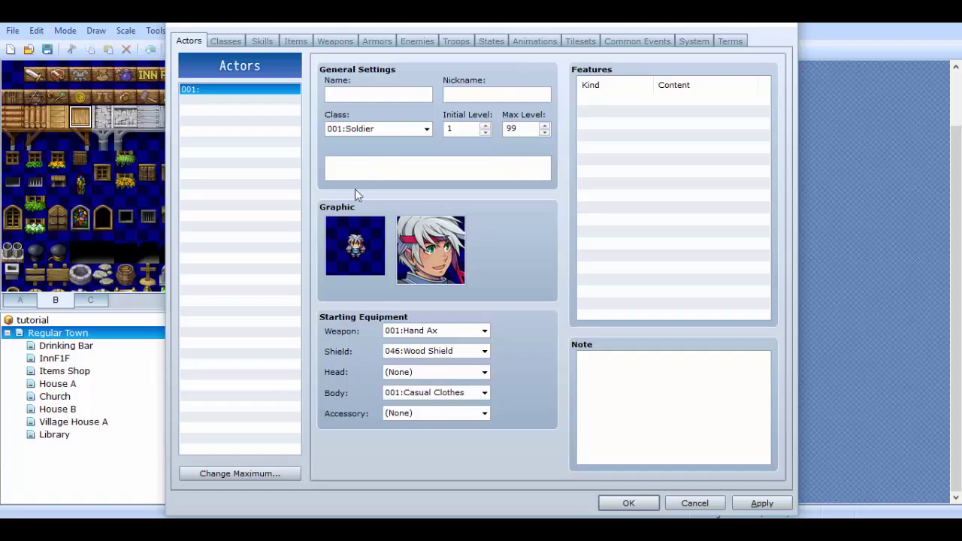
# Assign the green-haired 'test' walking sprite and face graphic to the actor
pyautogui.doubleClick(354, 246)
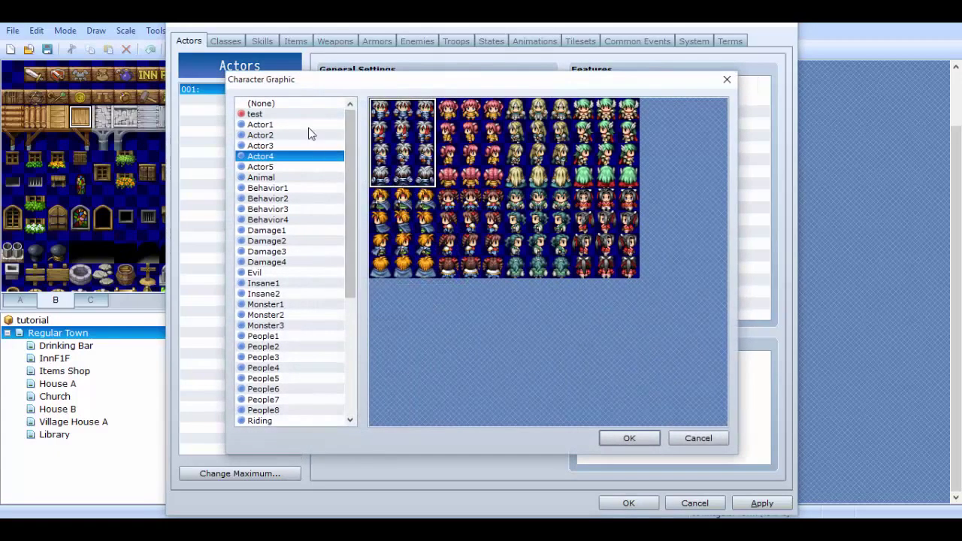
pyautogui.click(308, 114)
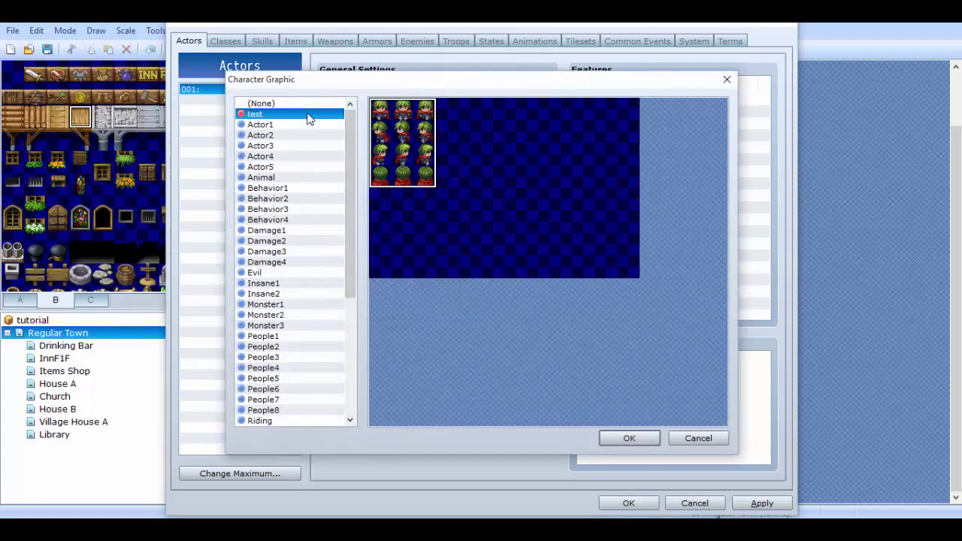
pyautogui.click(635, 443)
pyautogui.doubleClick(458, 257)
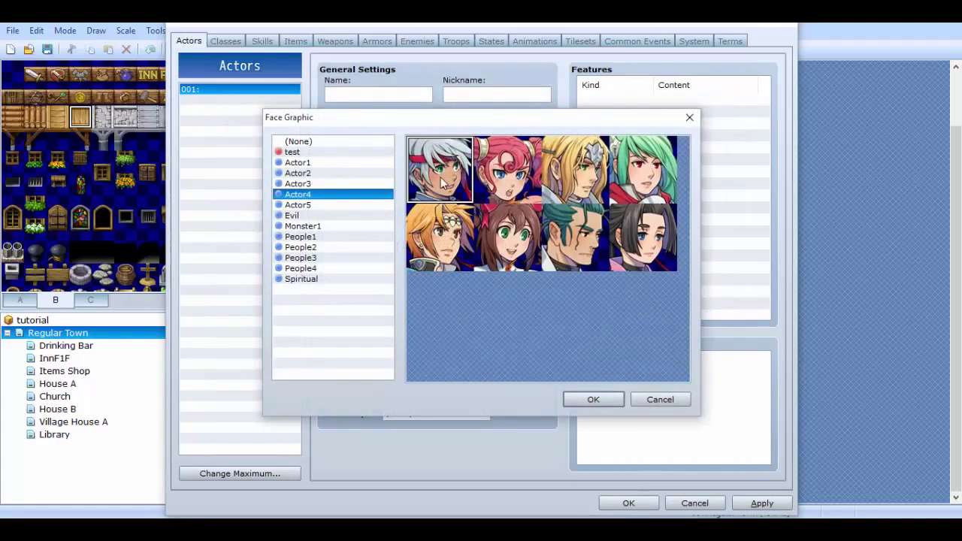
pyautogui.click(332, 154)
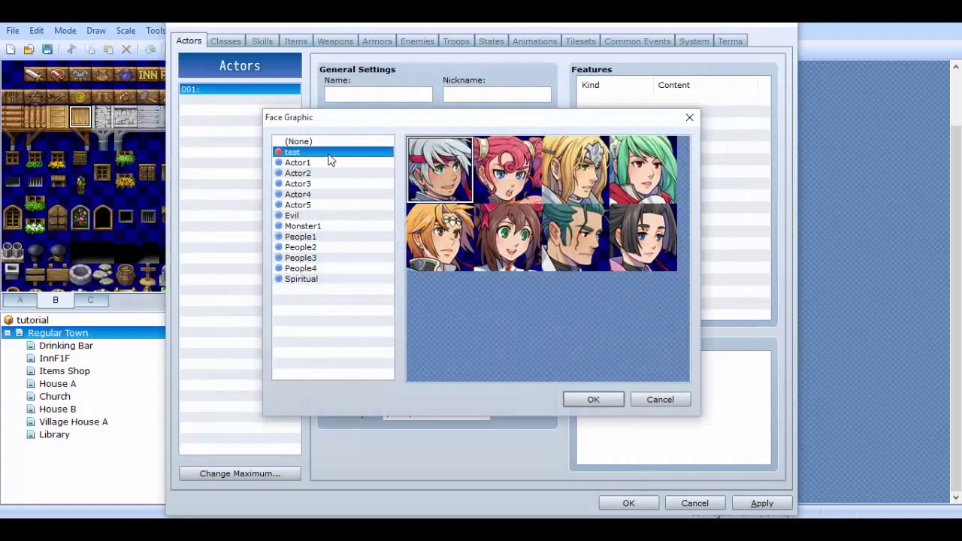
pyautogui.click(589, 399)
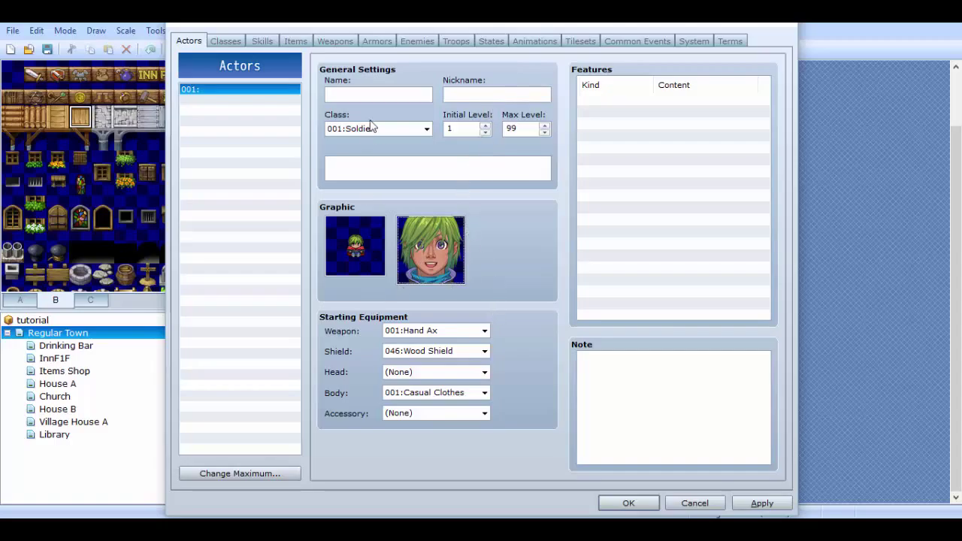
# Set weapon, shield, head and body armour to None and save the database
pyautogui.click(402, 96)
pyautogui.click(432, 331)
pyautogui.click(432, 343)
pyautogui.click(432, 351)
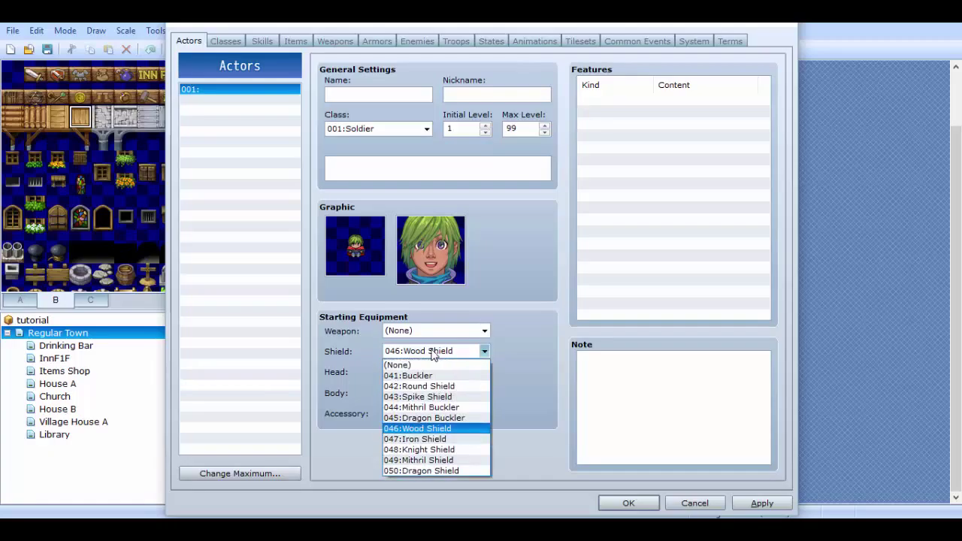
pyautogui.click(432, 358)
pyautogui.click(421, 371)
pyautogui.click(423, 378)
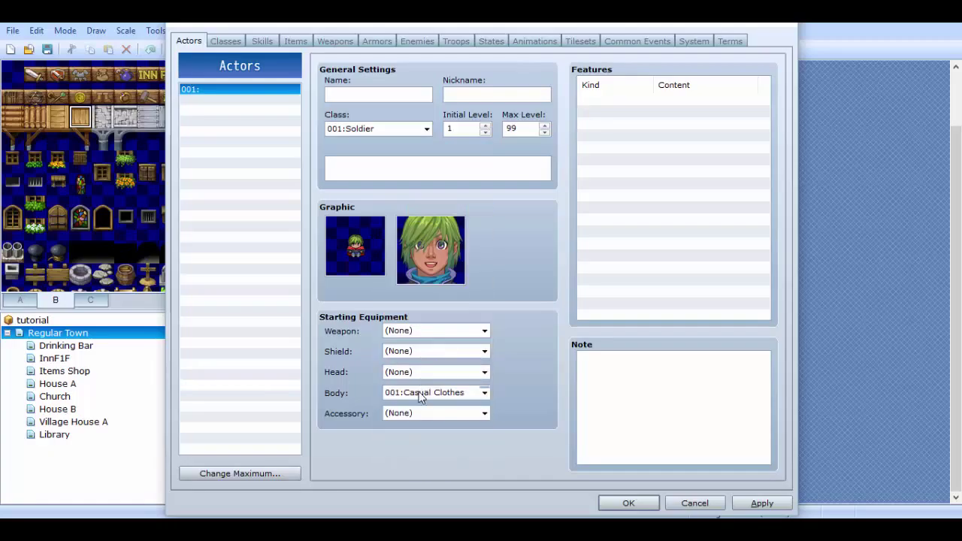
pyautogui.click(418, 392)
pyautogui.click(435, 219)
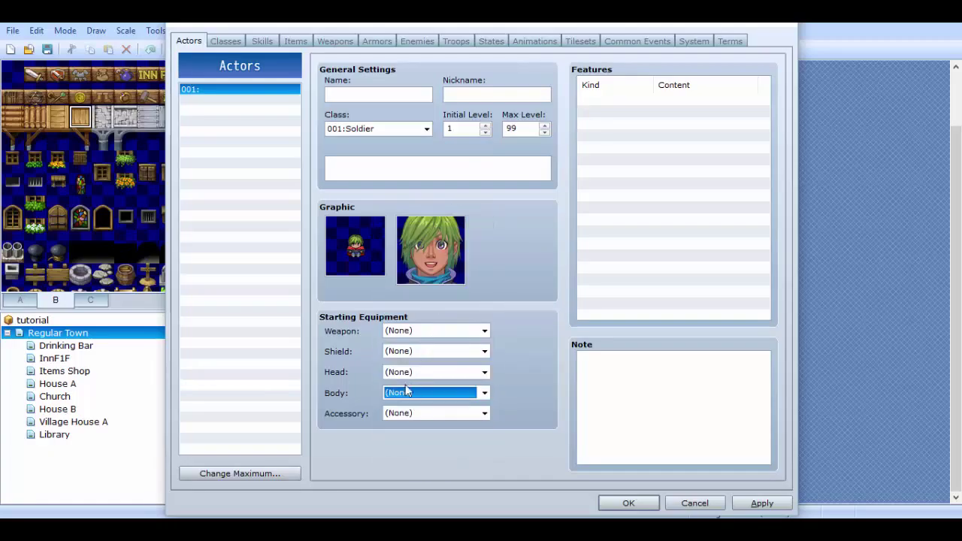
pyautogui.click(613, 501)
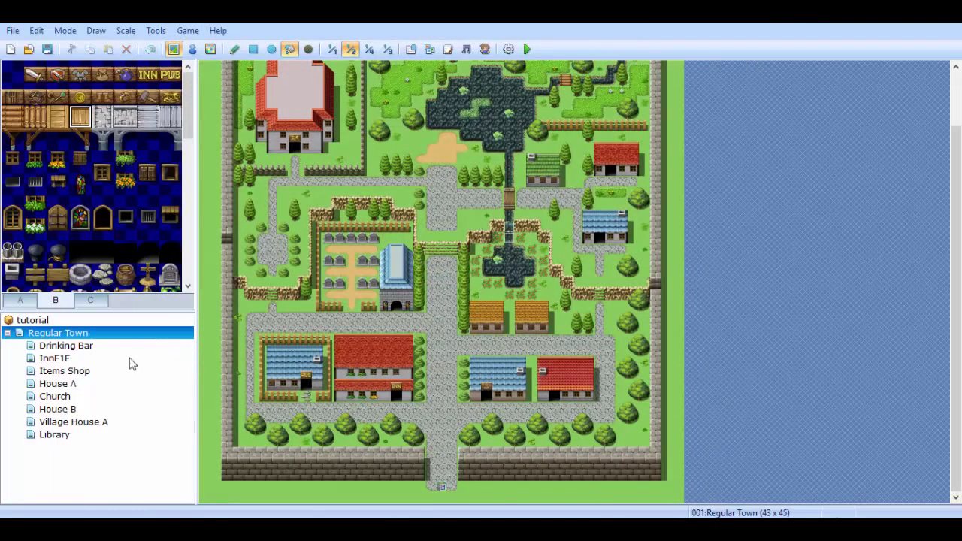
pyautogui.click(101, 371)
pyautogui.click(95, 421)
pyautogui.click(103, 347)
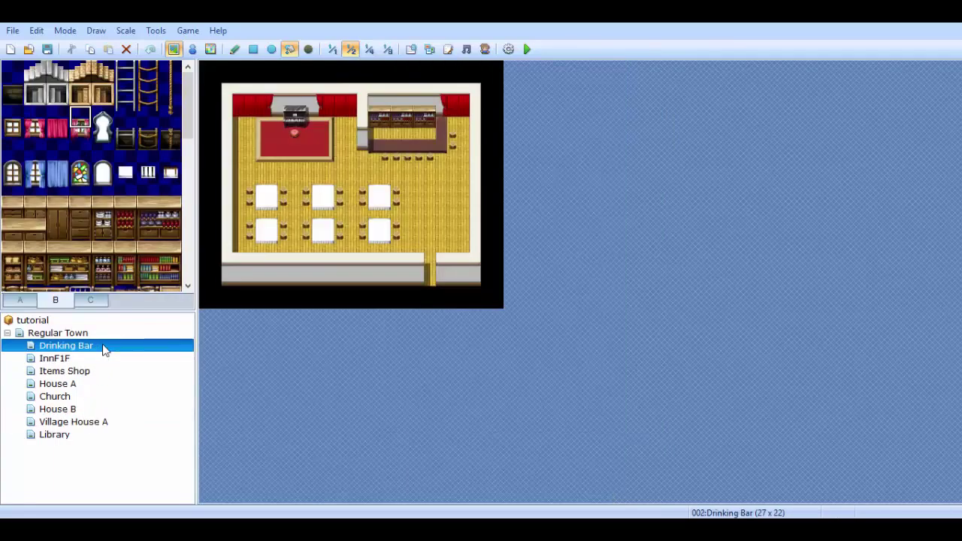
pyautogui.click(107, 333)
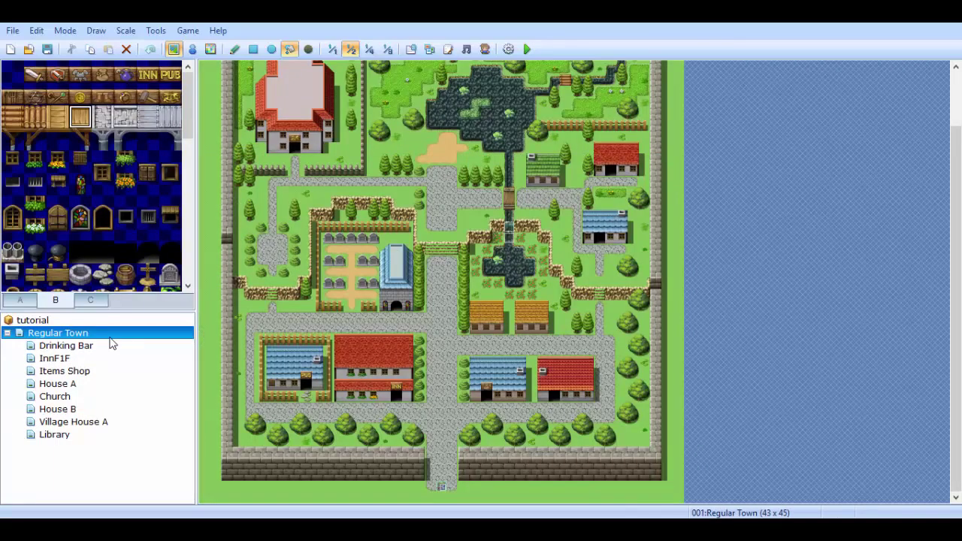